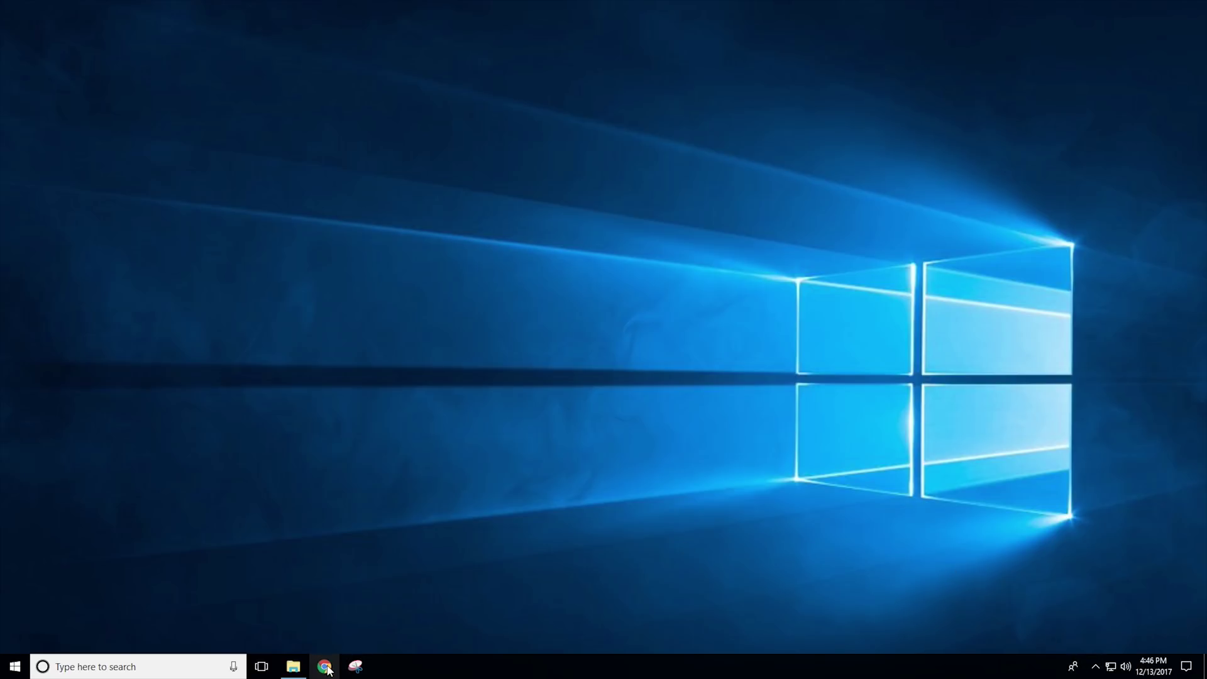
Run MediaCreationTool.exe from the Downloads folder and choose to create installation media as an ISO file
mouse_move(304, 670)
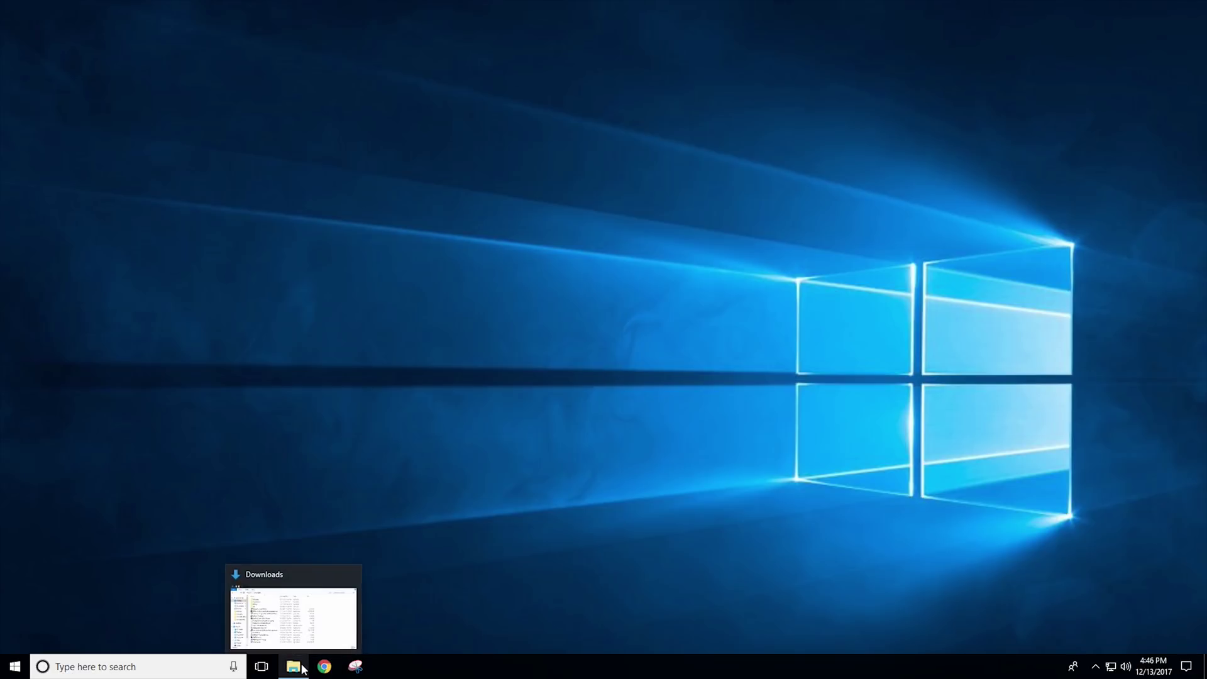
left_click(303, 671)
double_click(583, 367)
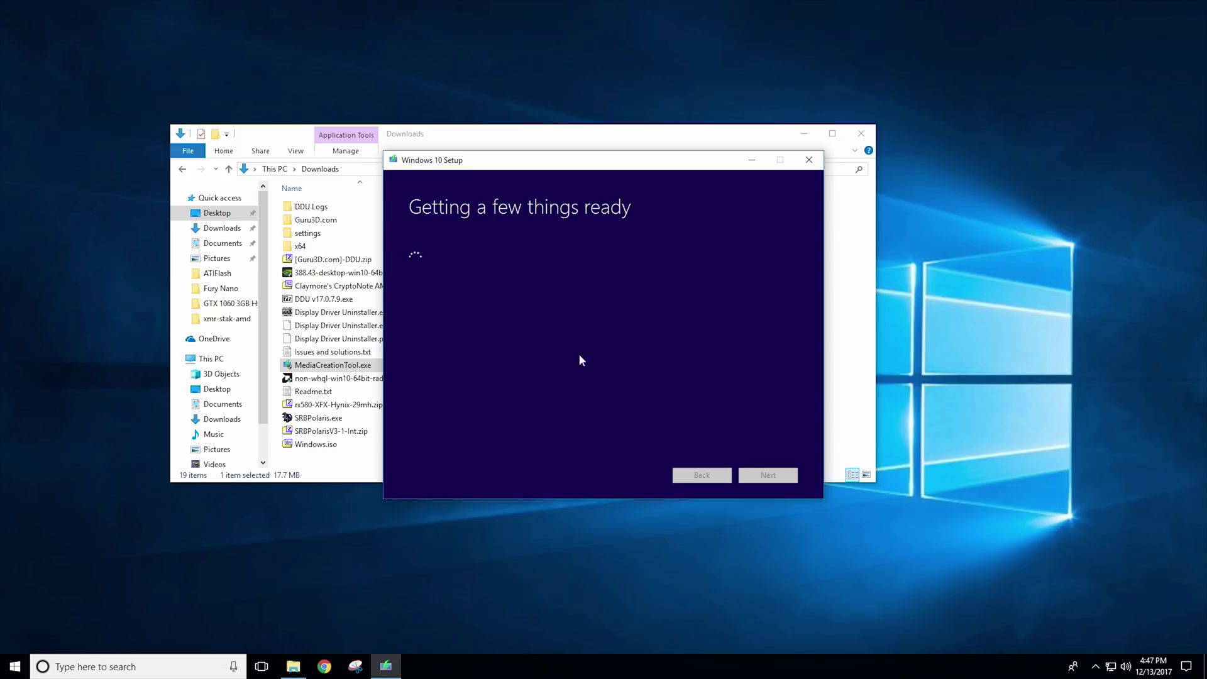
left_click_drag(479, 174, 452, 176)
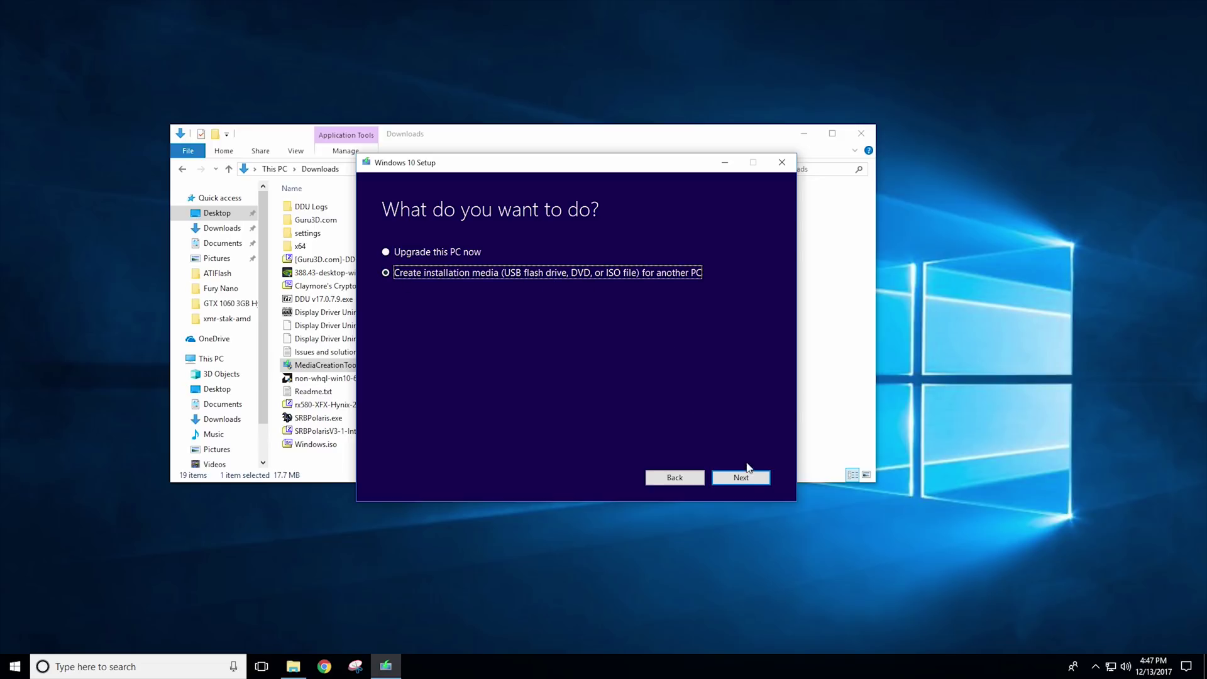
left_click(742, 478)
left_click(754, 480)
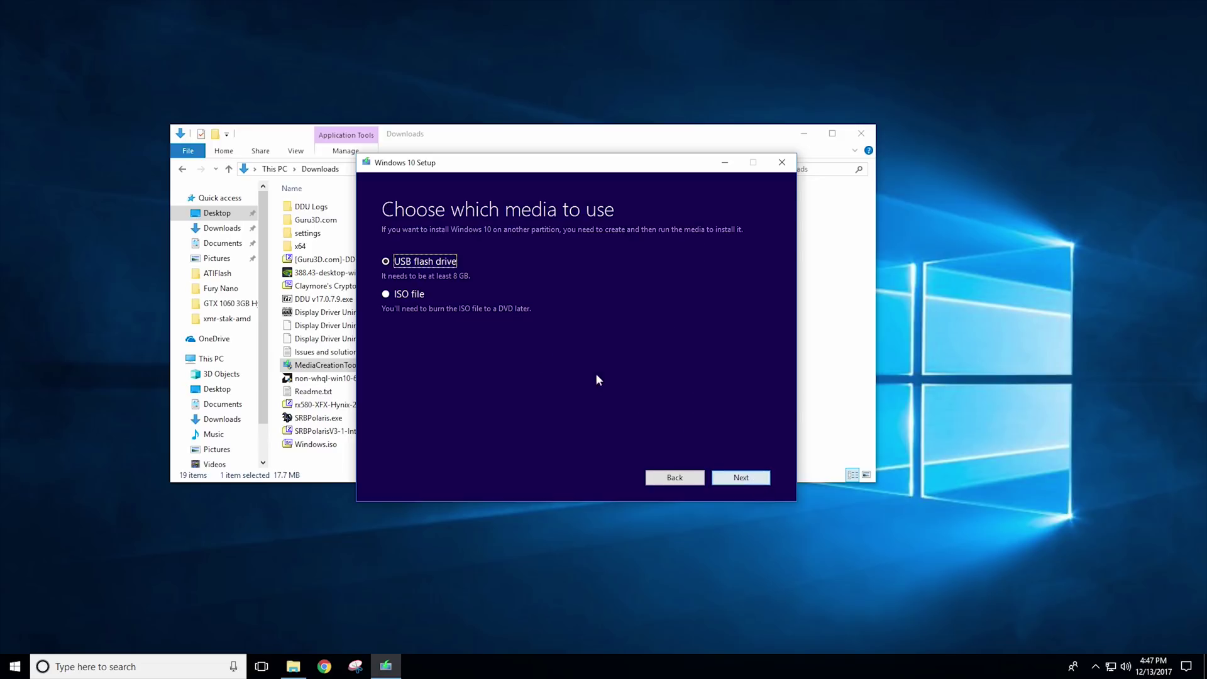
left_click(408, 294)
Quit Windows 10 Setup and select Windows.iso in the Downloads folder
left_click(783, 164)
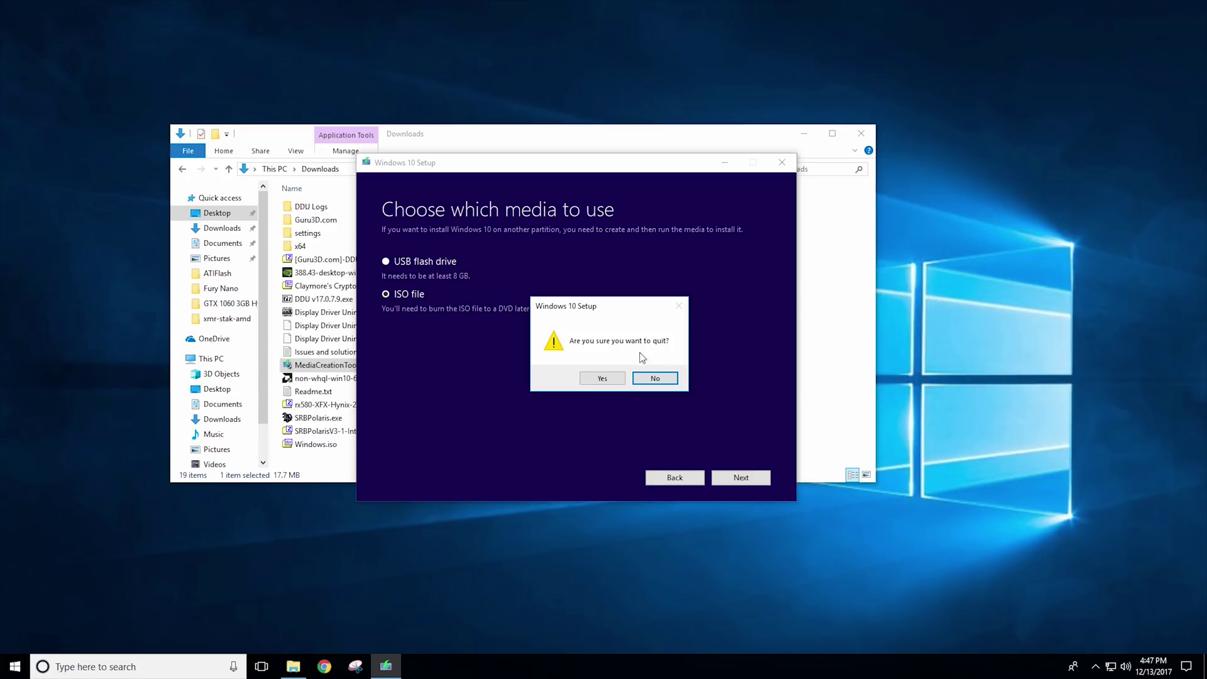
left_click(652, 383)
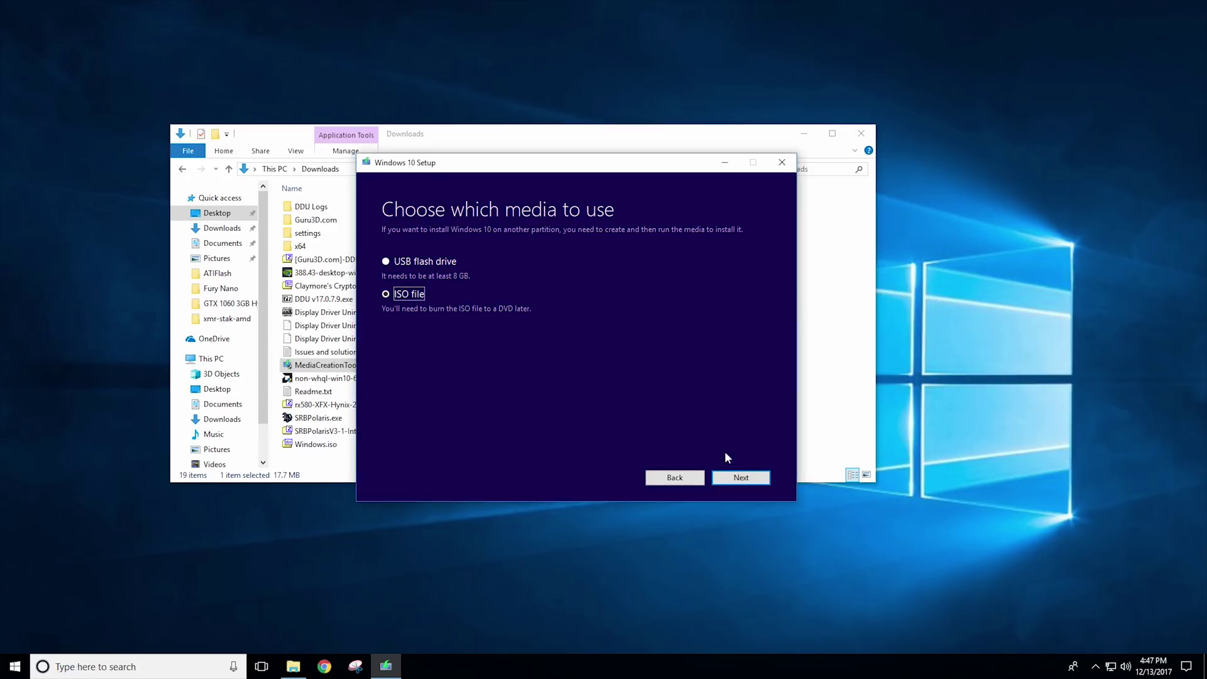
left_click(781, 162)
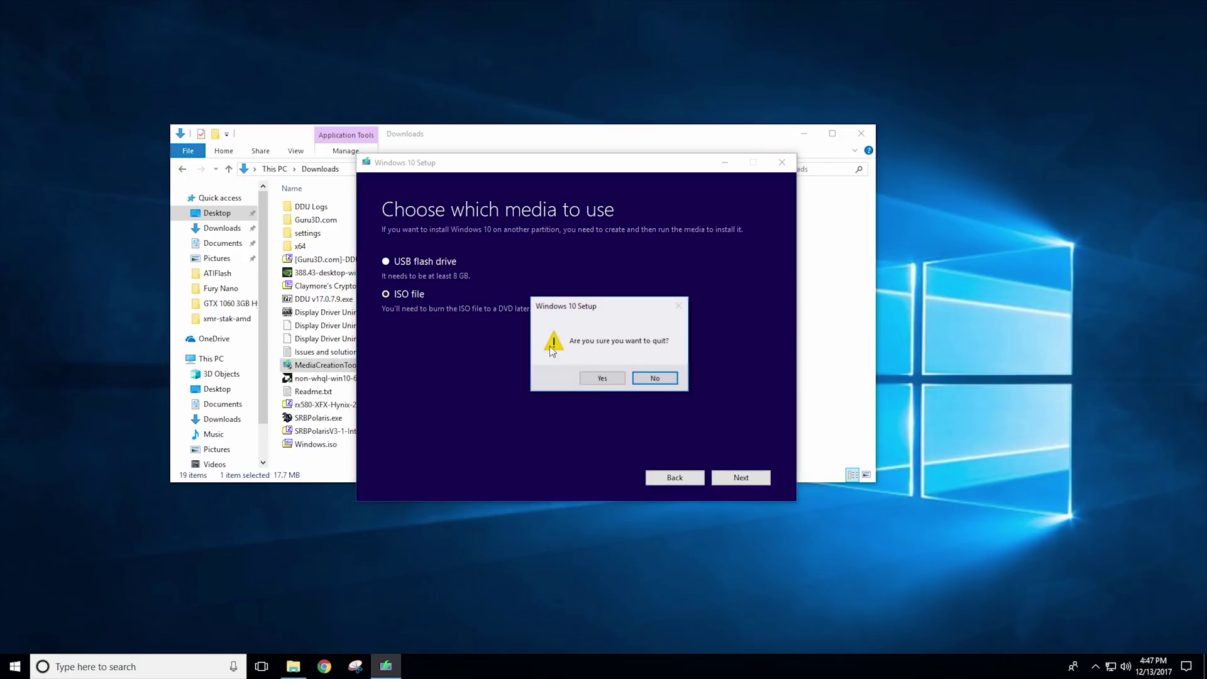
left_click(603, 378)
left_click(312, 444)
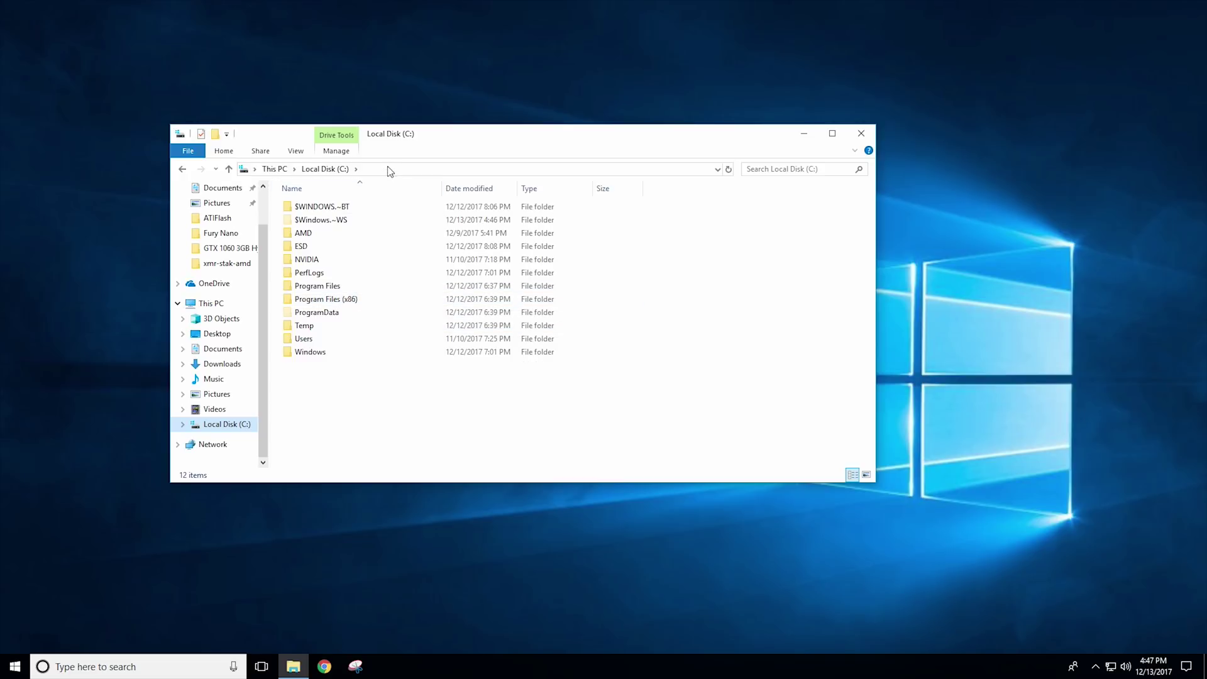
Go to the AppData folder inside the user's profile folder on Local Disk (C:) and show its full path
double_click(331, 311)
left_click(182, 169)
double_click(308, 339)
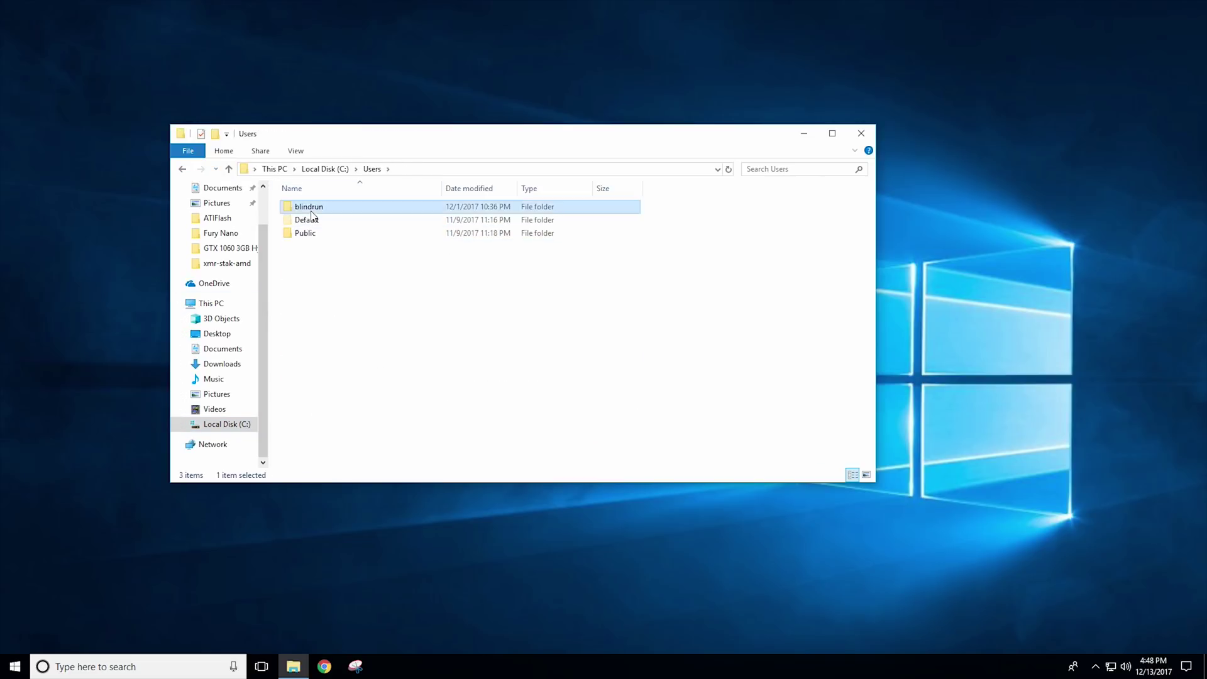
double_click(310, 209)
double_click(309, 234)
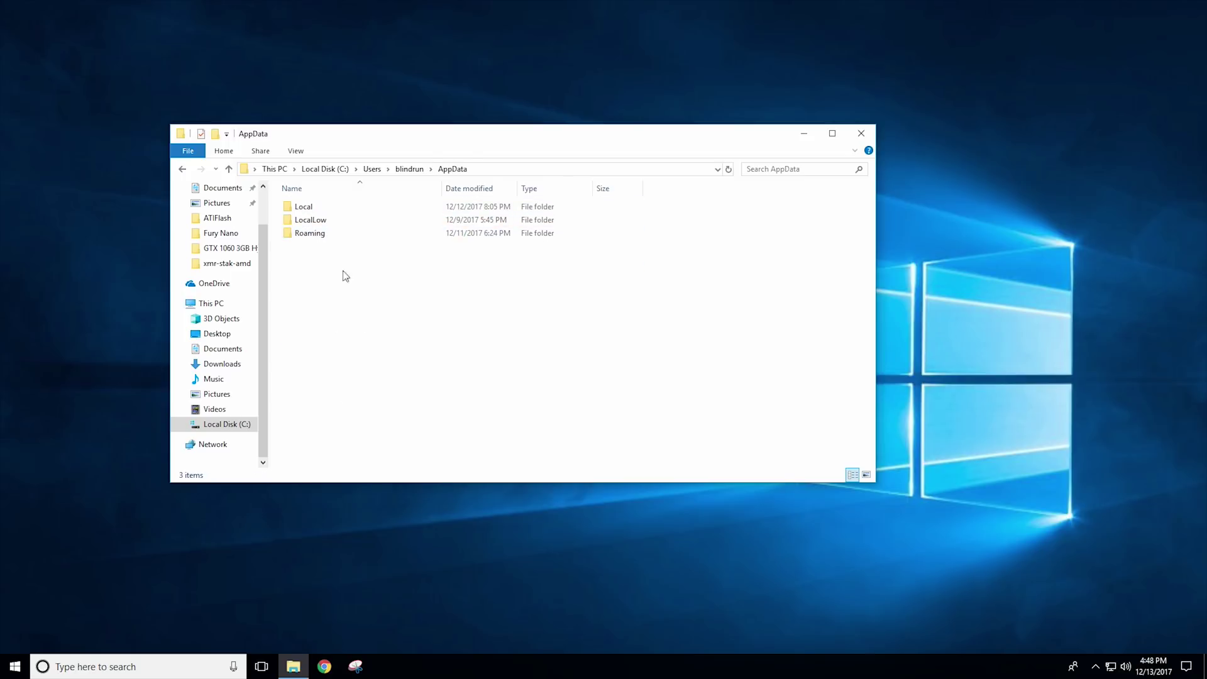
left_click(531, 169)
left_click(392, 169)
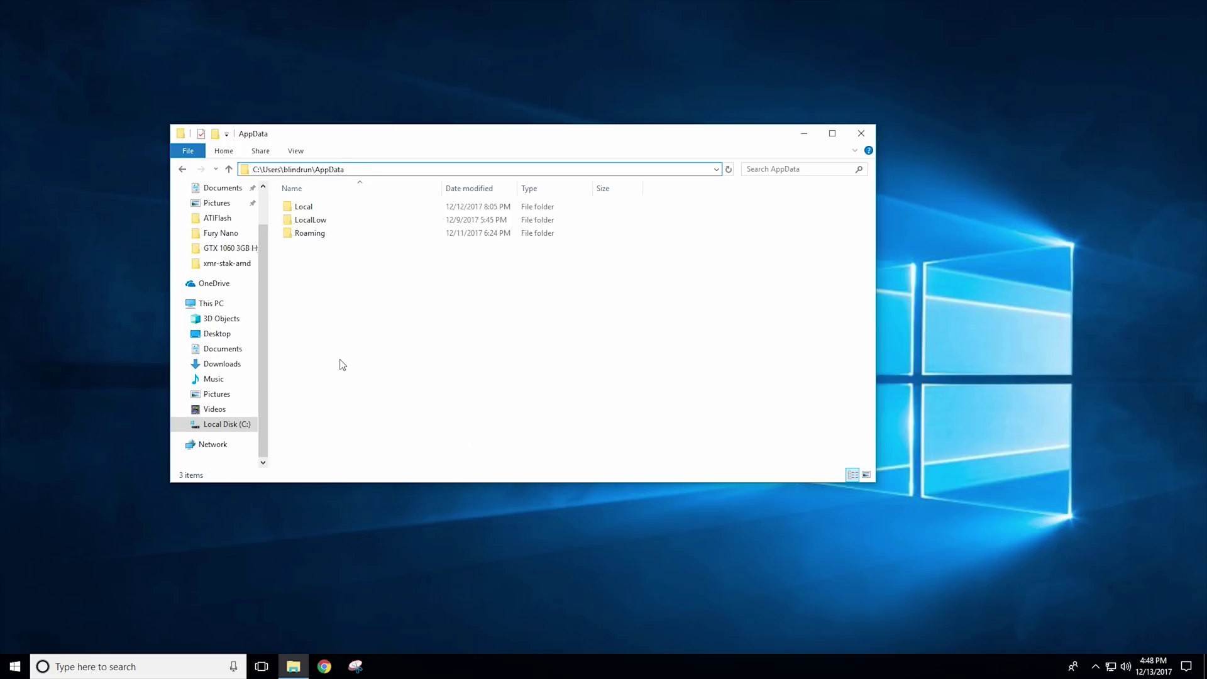
Create a folder named ISO in the AppData folder
right_click(322, 270)
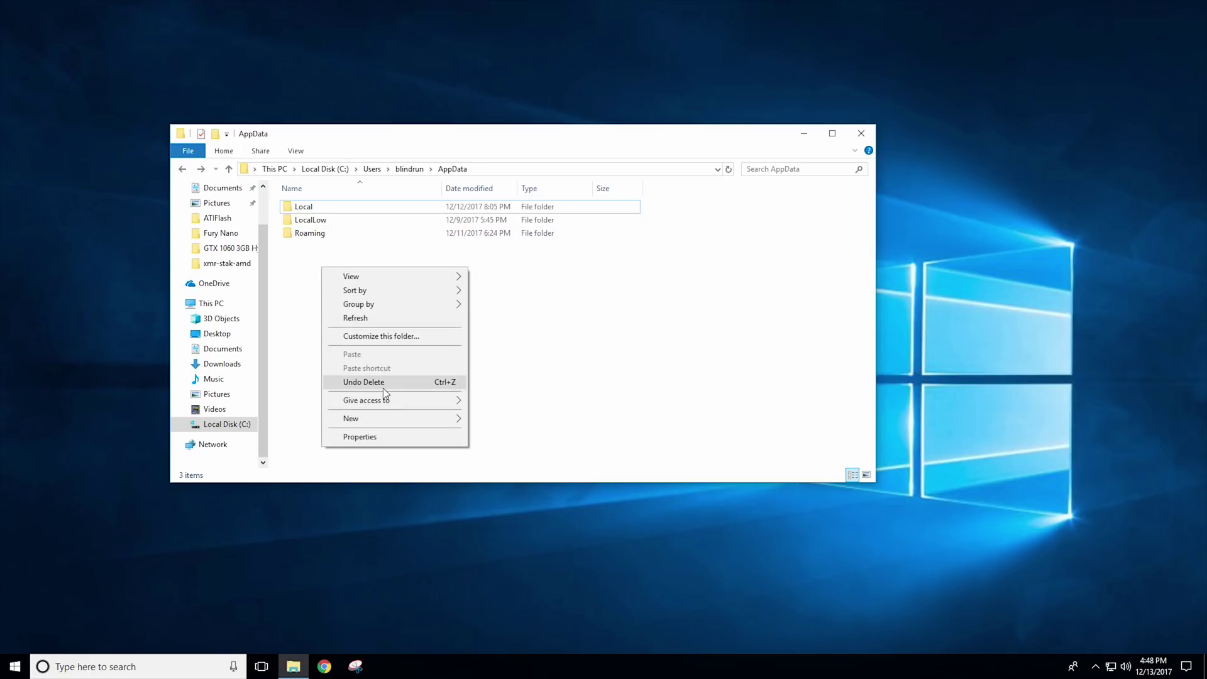
mouse_move(378, 412)
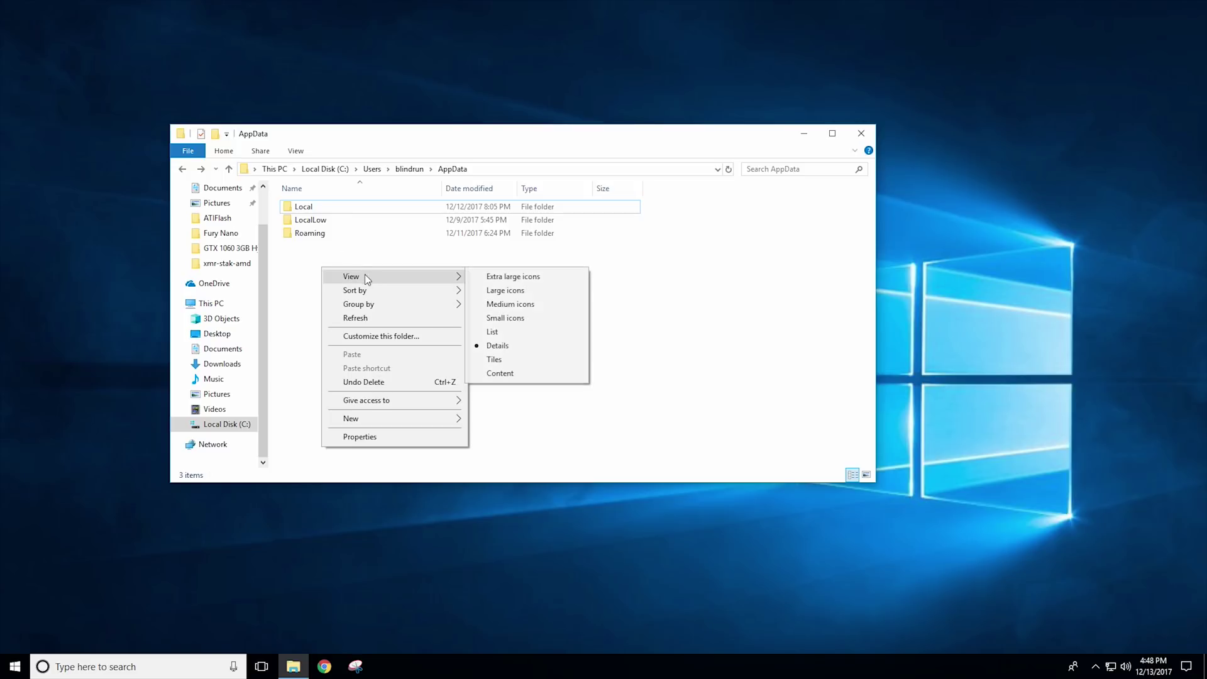
left_click(530, 420)
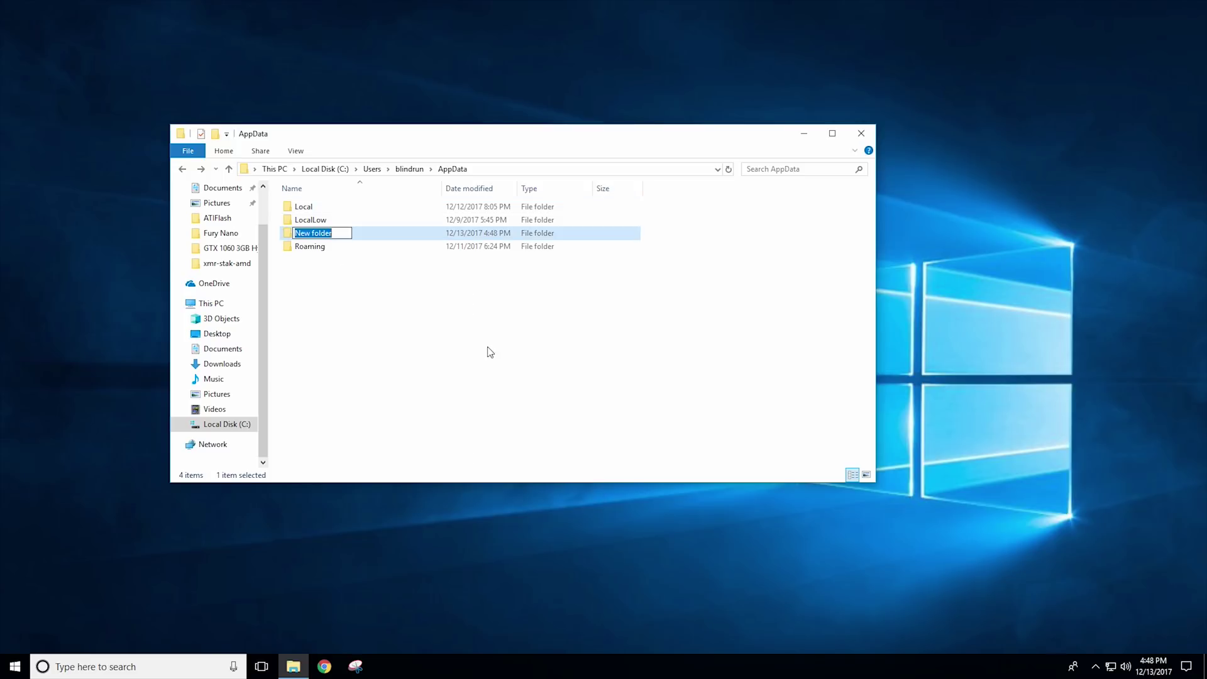
type("ISO")
left_click(490, 352)
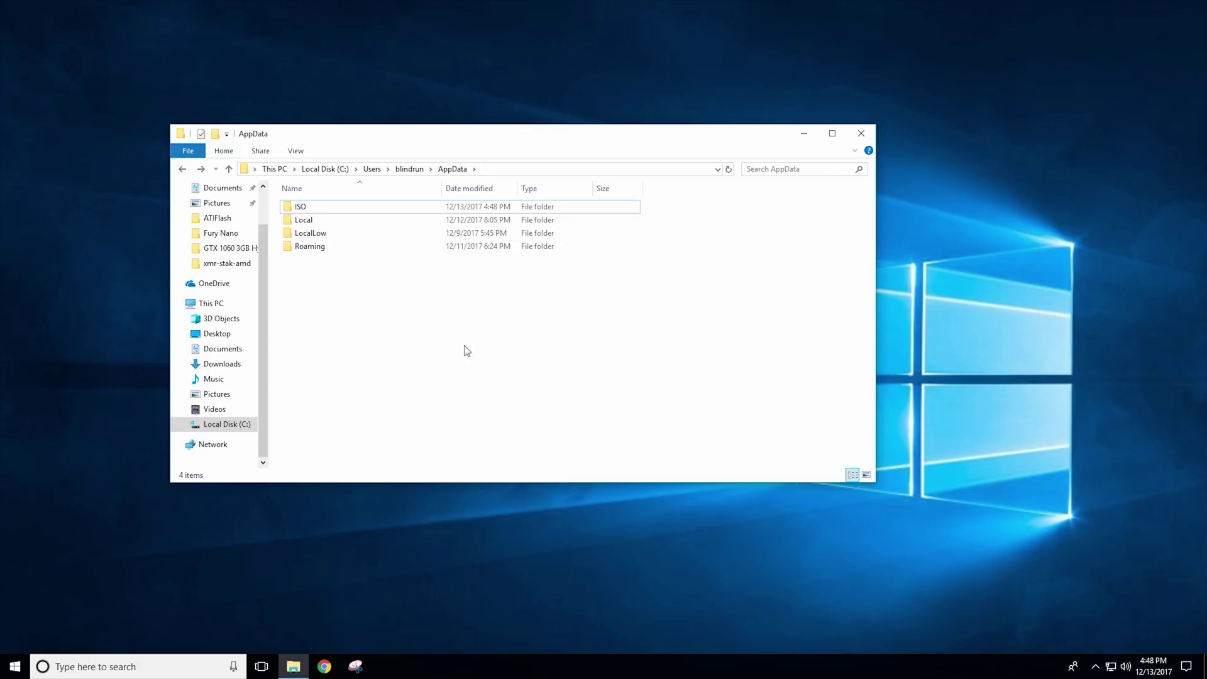
double_click(315, 207)
right_click(350, 262)
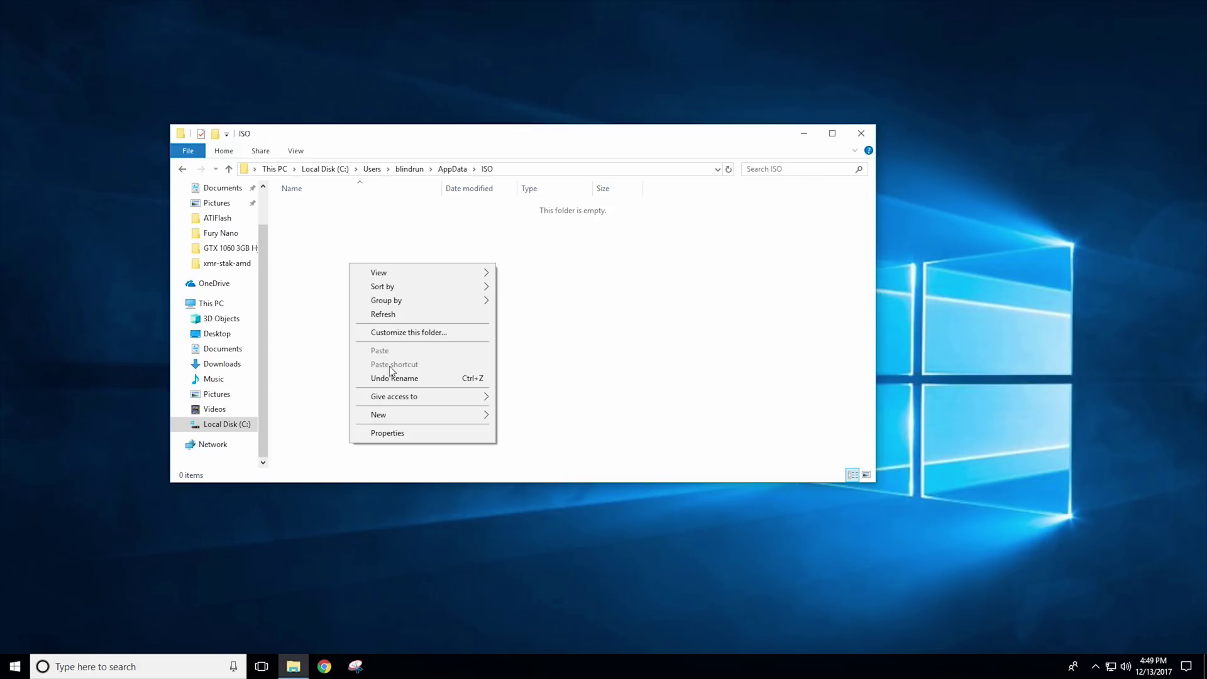
left_click(636, 319)
key("alt+Left")
Create a folder named VHD in AppData, alongside the ISO folder
right_click(379, 317)
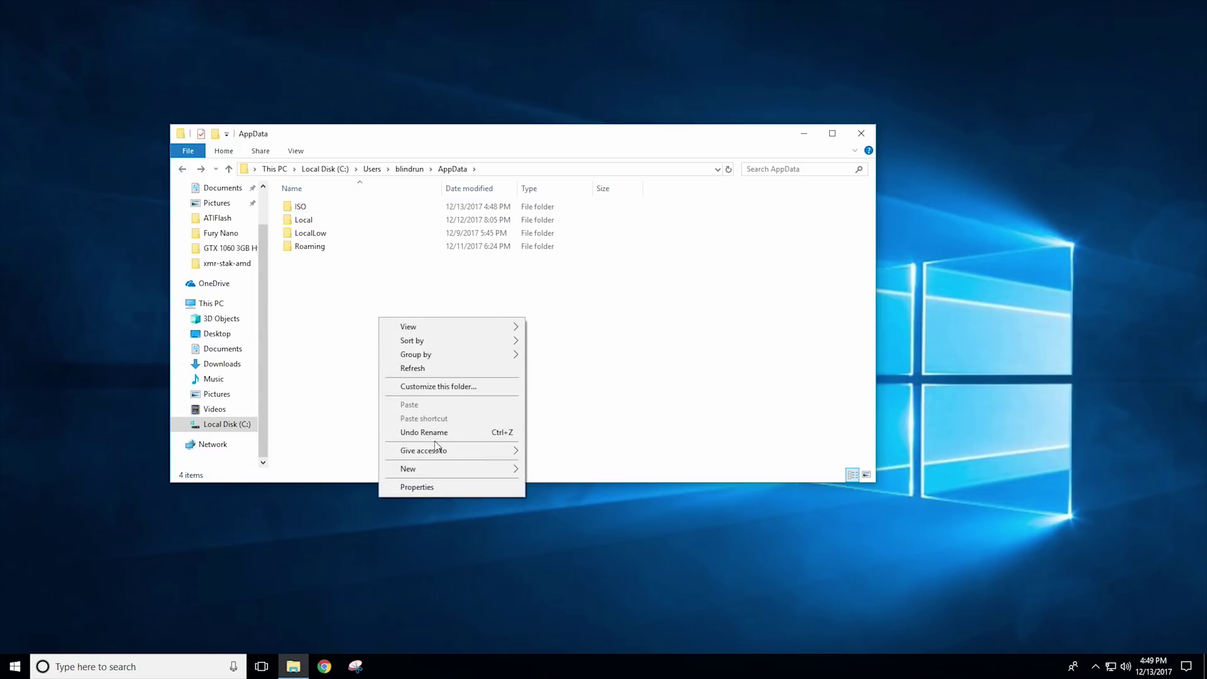
mouse_move(450, 467)
left_click(550, 468)
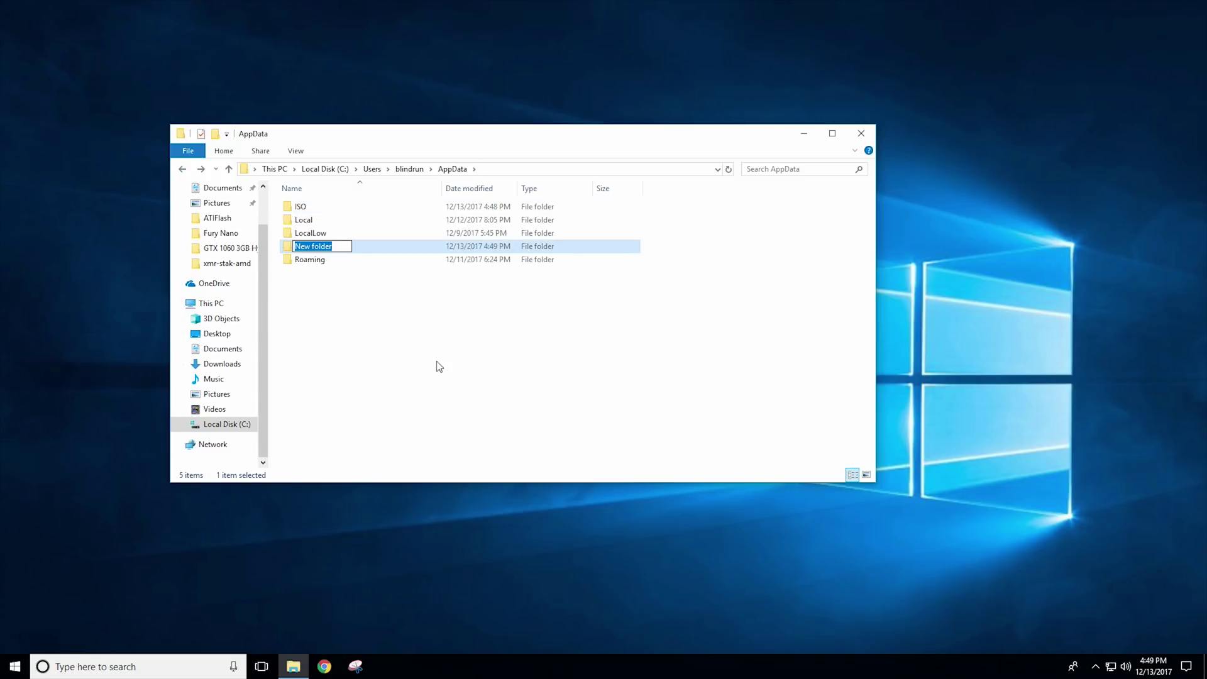
type("VHD")
left_click(439, 366)
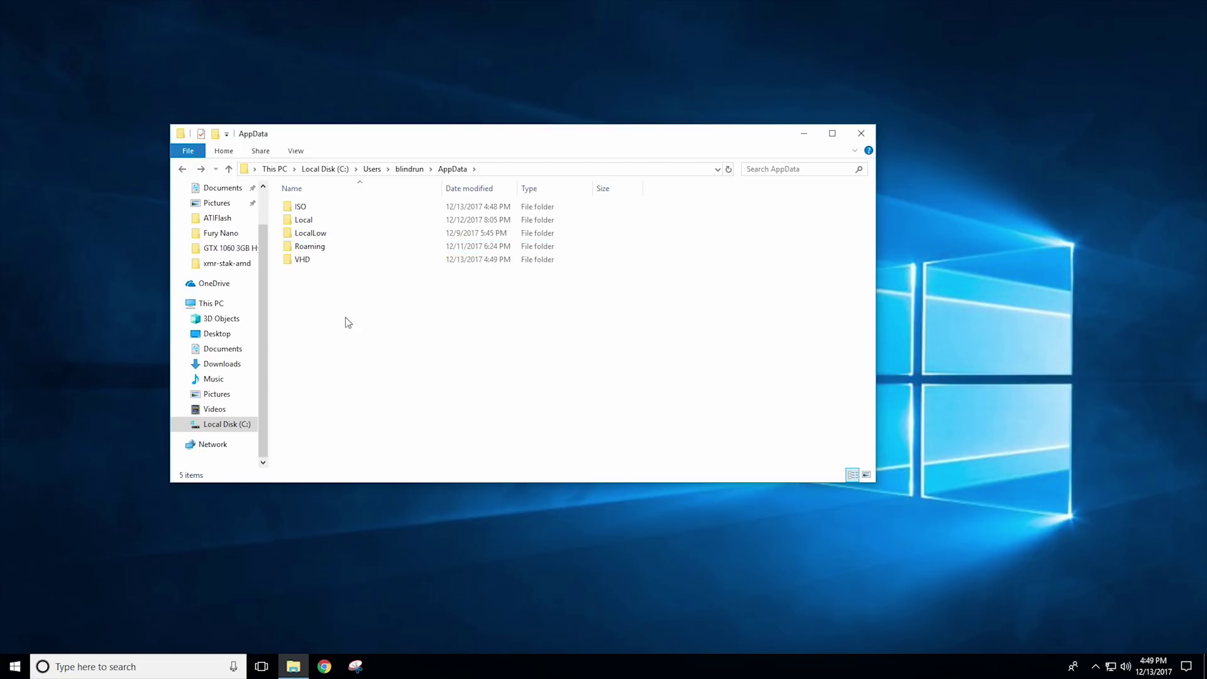
Mark the VHD folder as Hidden in its properties
right_click(307, 261)
left_click(373, 541)
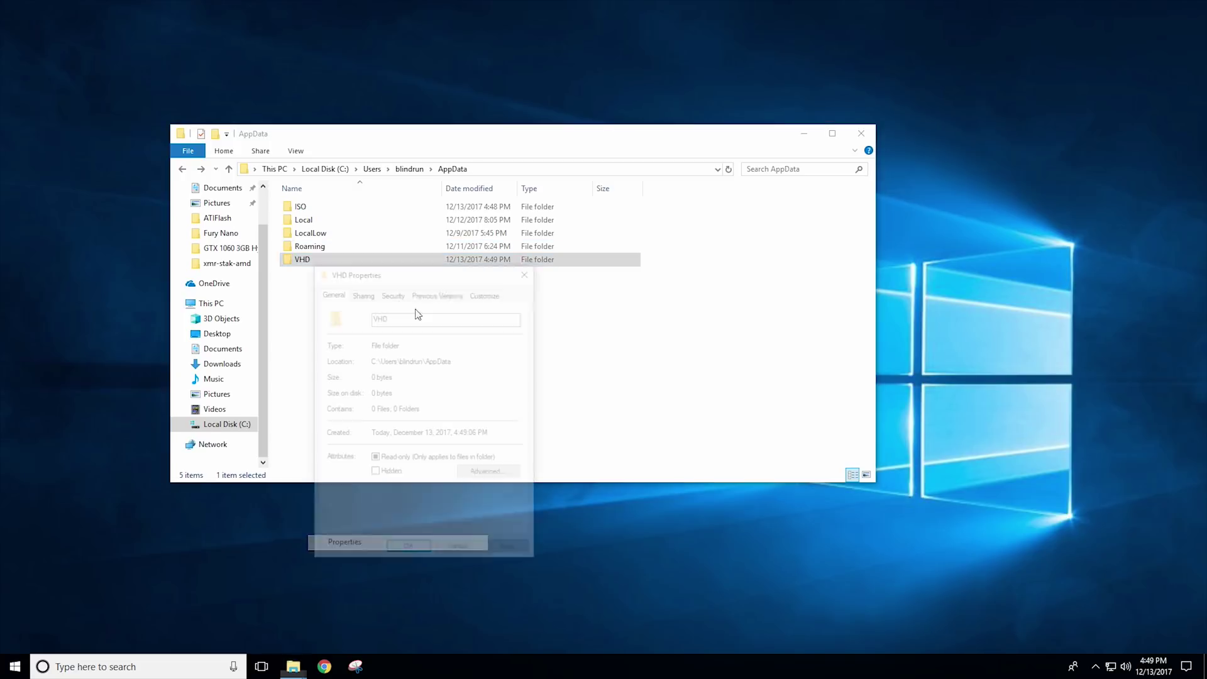
left_click(374, 473)
left_click(409, 551)
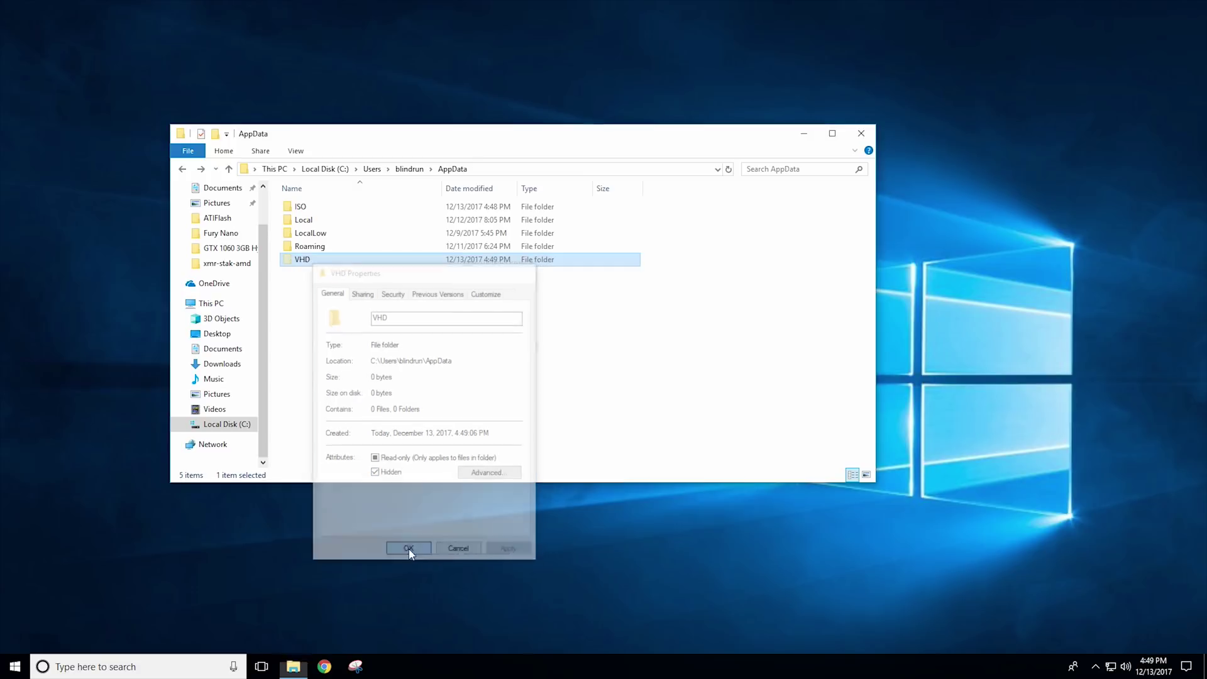
Set File Explorer Options to not show hidden files, folders, or drives, and check the AppData folder's contents and full path
key("super")
type("fo")
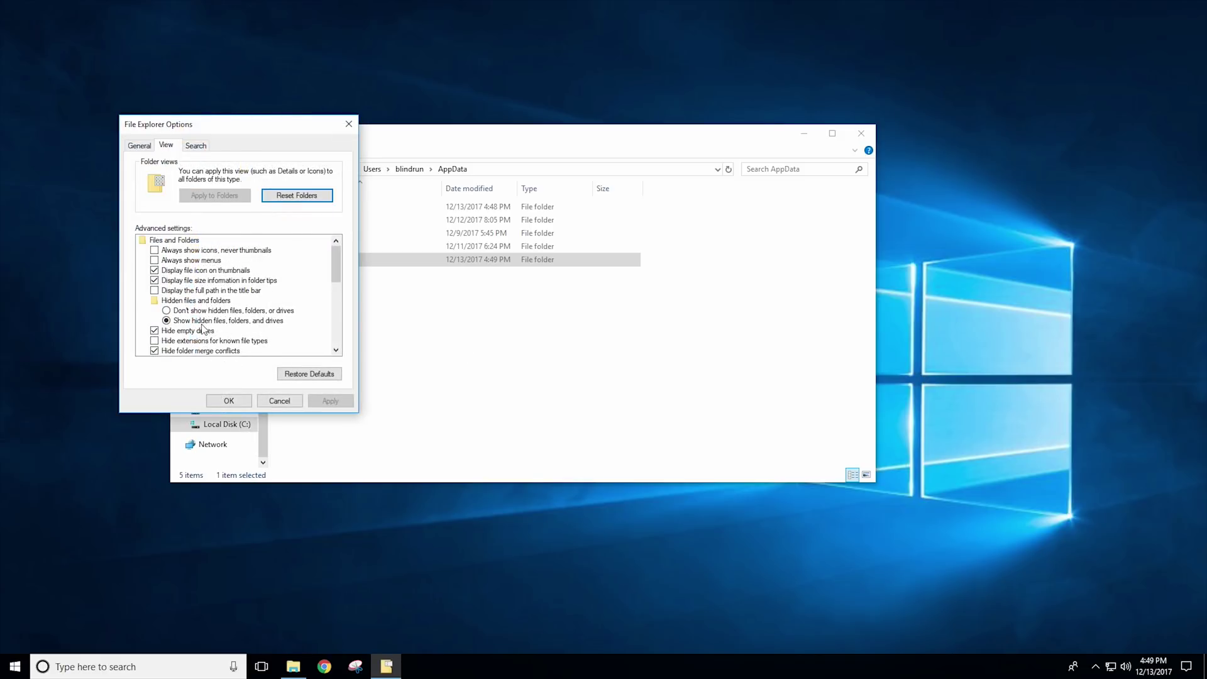
scroll(202, 324, "down", 2)
scroll(202, 314, "up", 1)
left_click(207, 281)
left_click(327, 397)
left_click_drag(235, 125, 931, 225)
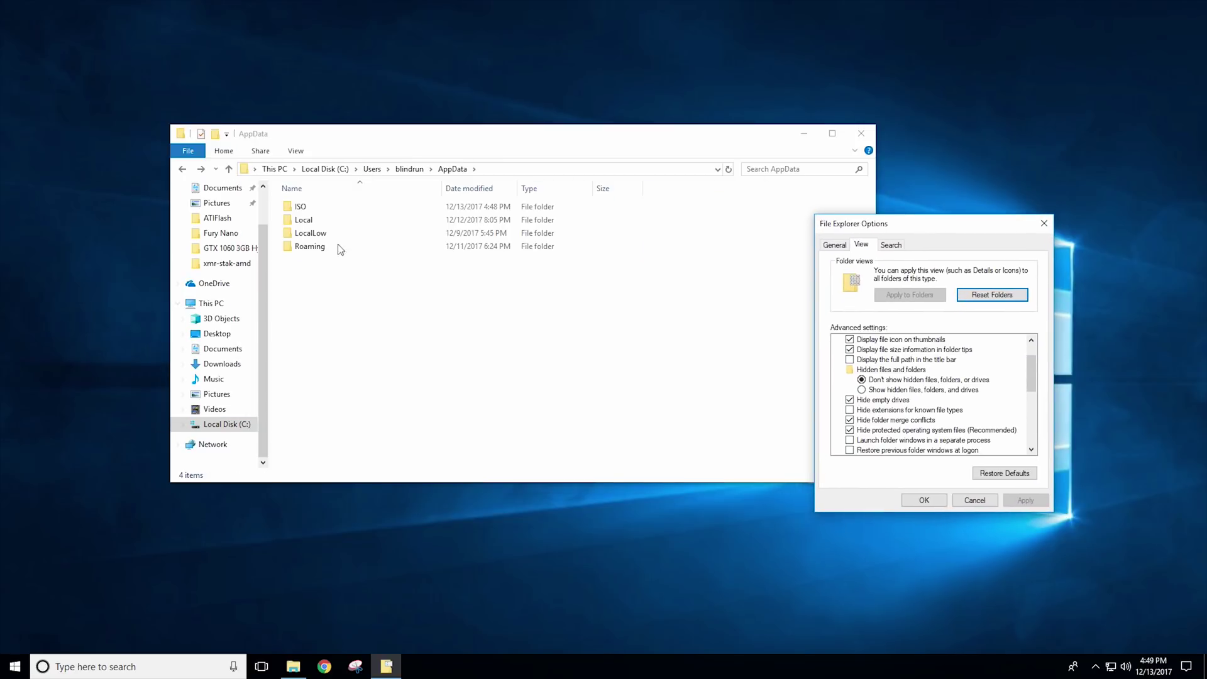
left_click(491, 171)
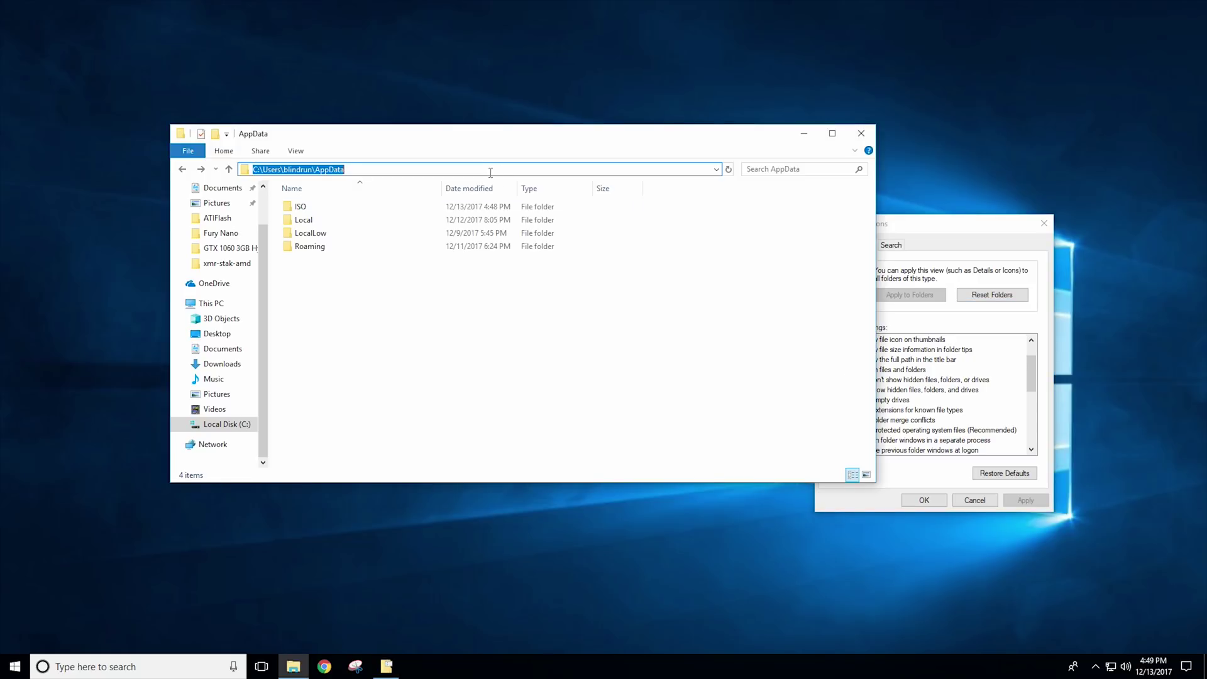
left_click(388, 366)
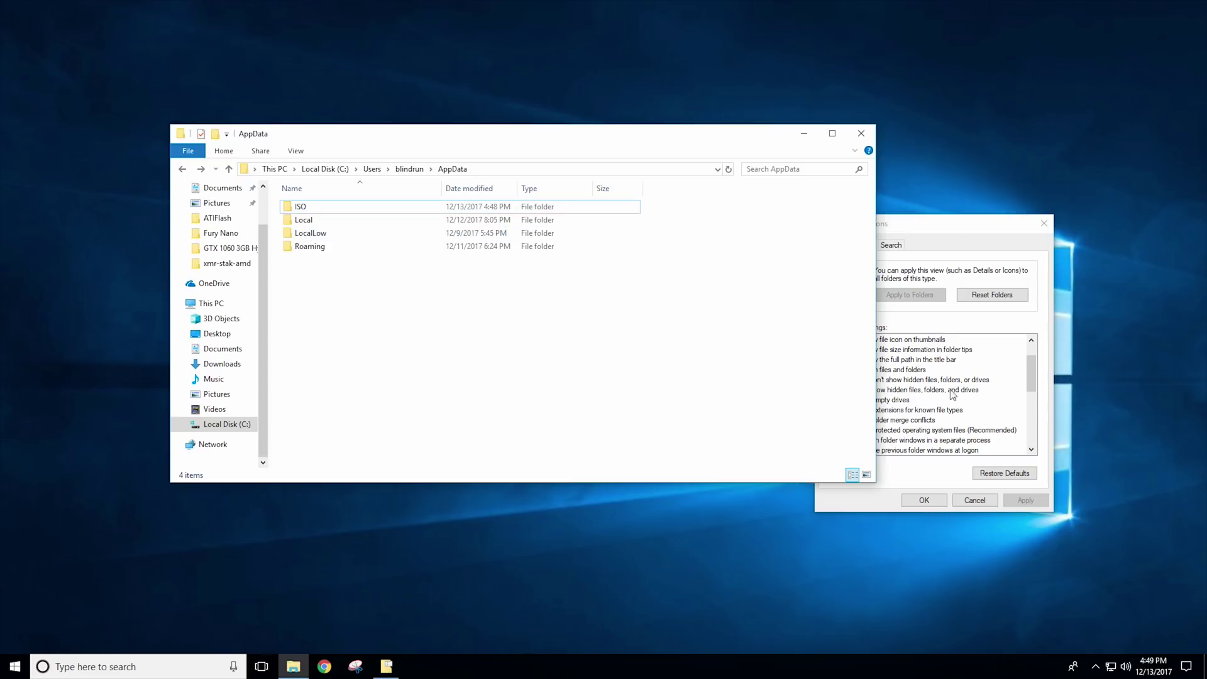
Set File Explorer Options back to showing hidden files, folders, and drives
left_click(952, 228)
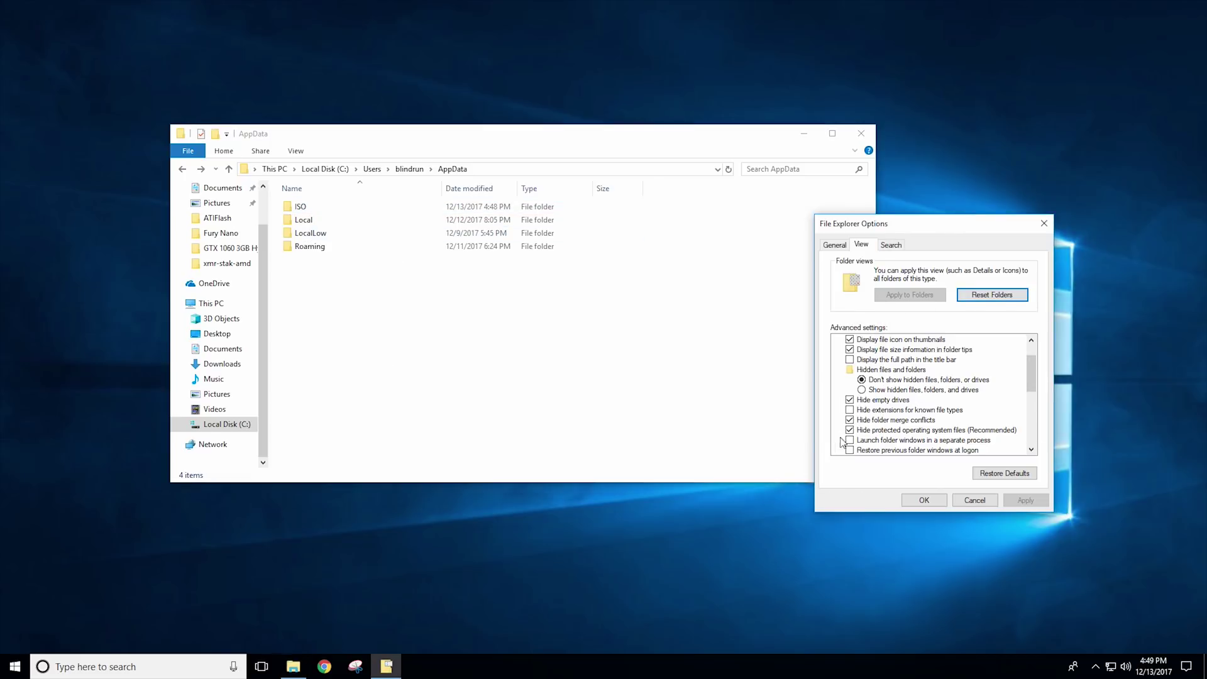
left_click(862, 390)
left_click(923, 500)
right_click(323, 205)
key("Escape")
Copy Windows.iso from Downloads into the ISO folder in AppData
double_click(301, 208)
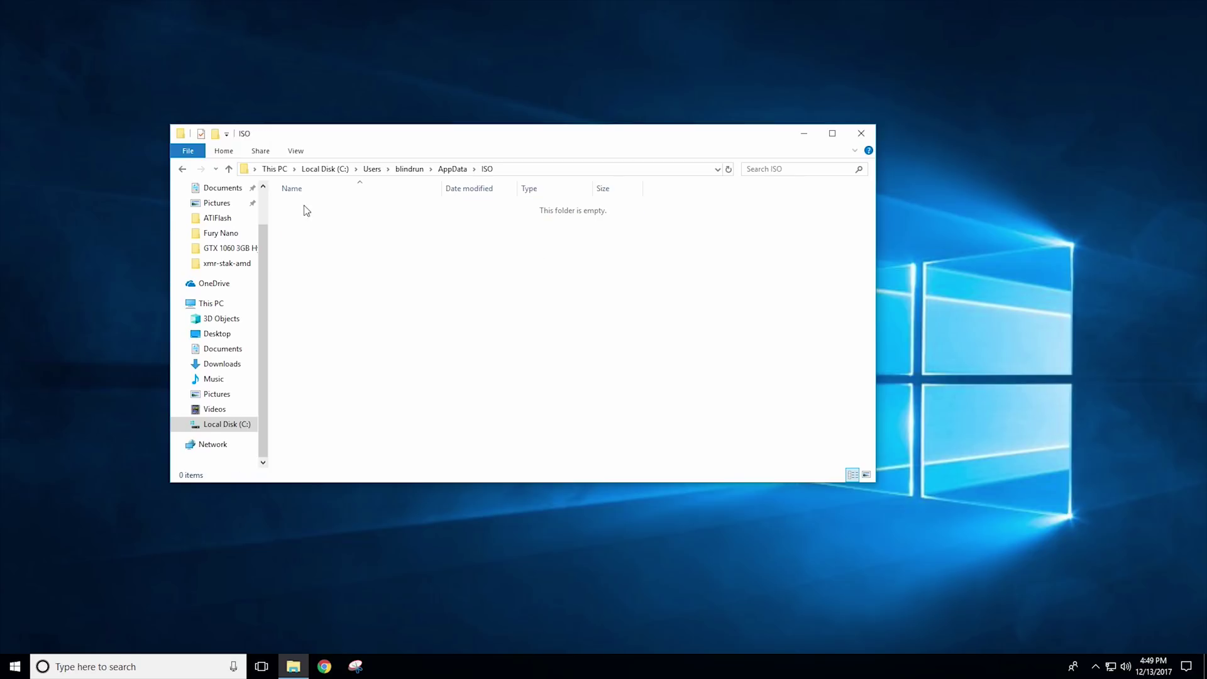
left_click(224, 366)
right_click(301, 444)
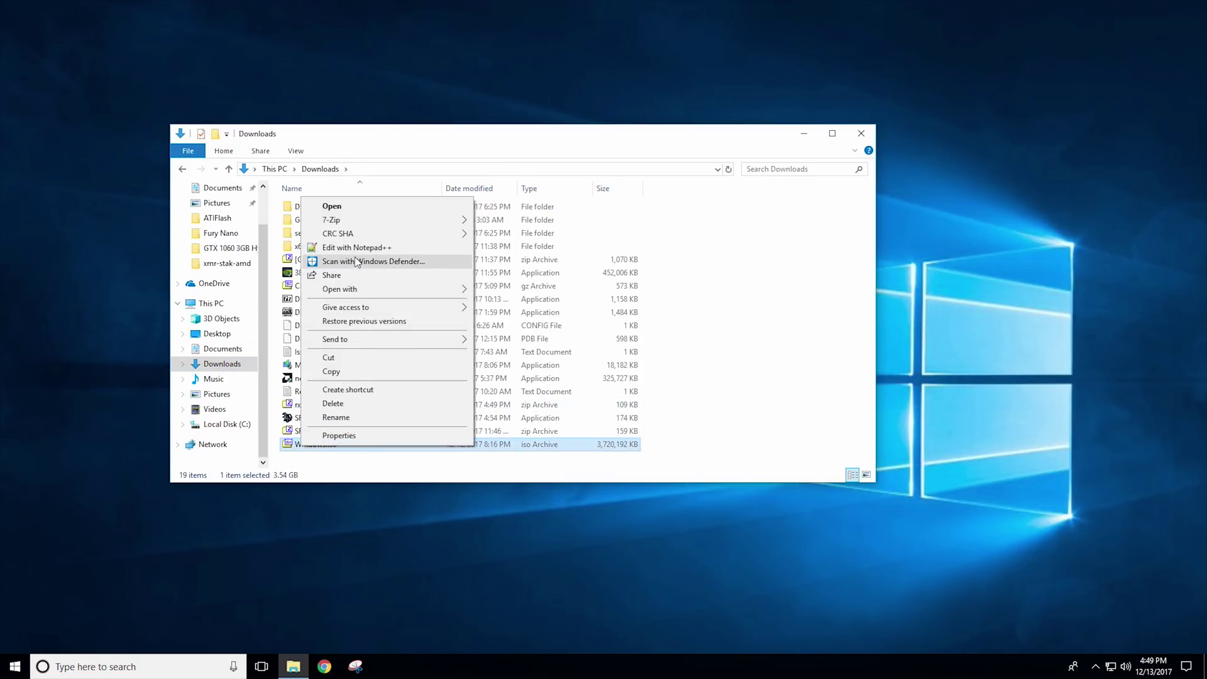
left_click(331, 371)
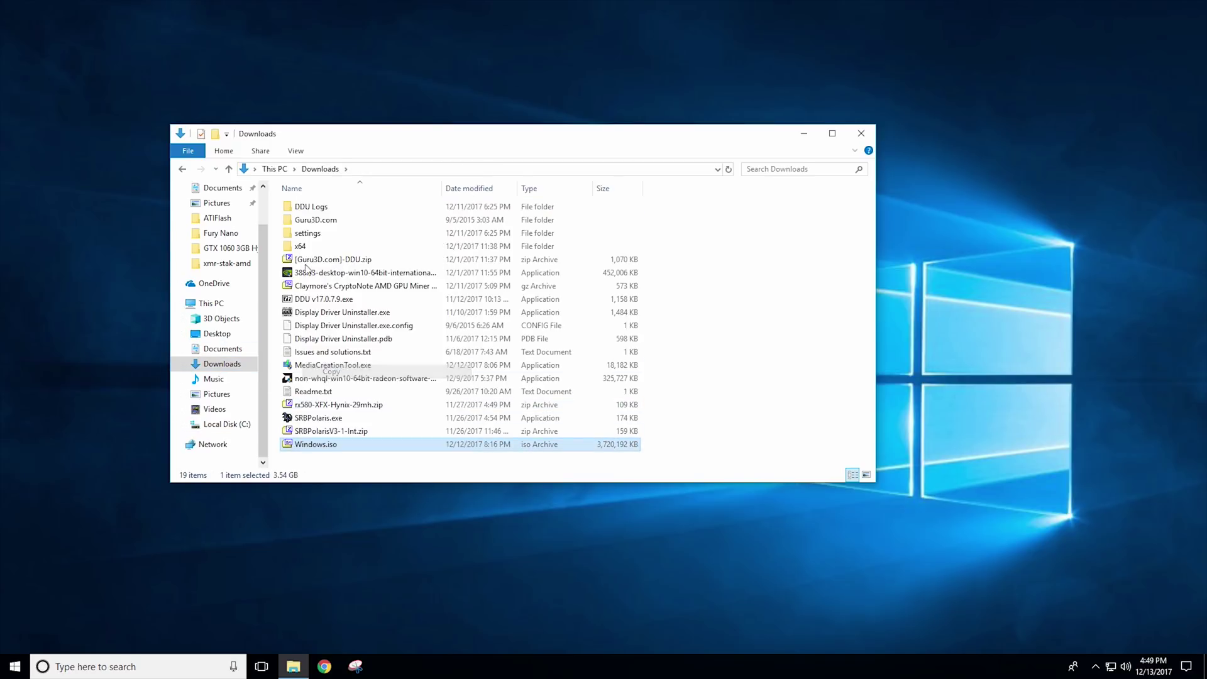
left_click(224, 340)
key("alt+Left")
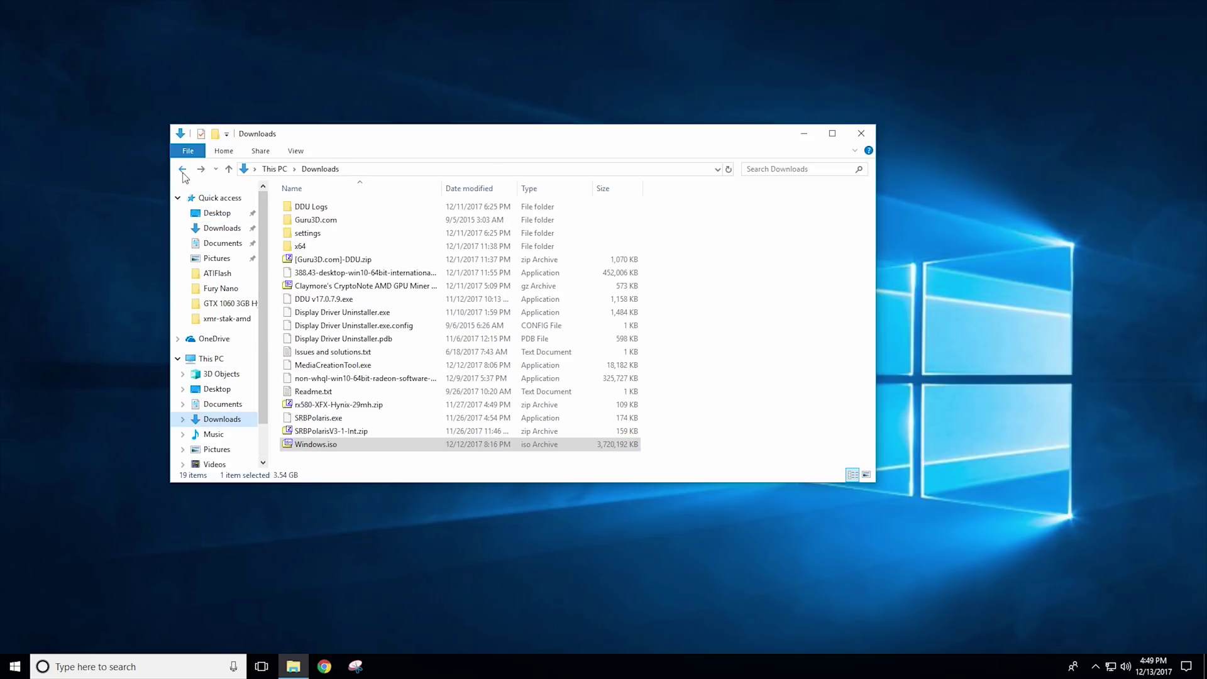
key("alt+Left")
right_click(340, 243)
left_click(383, 330)
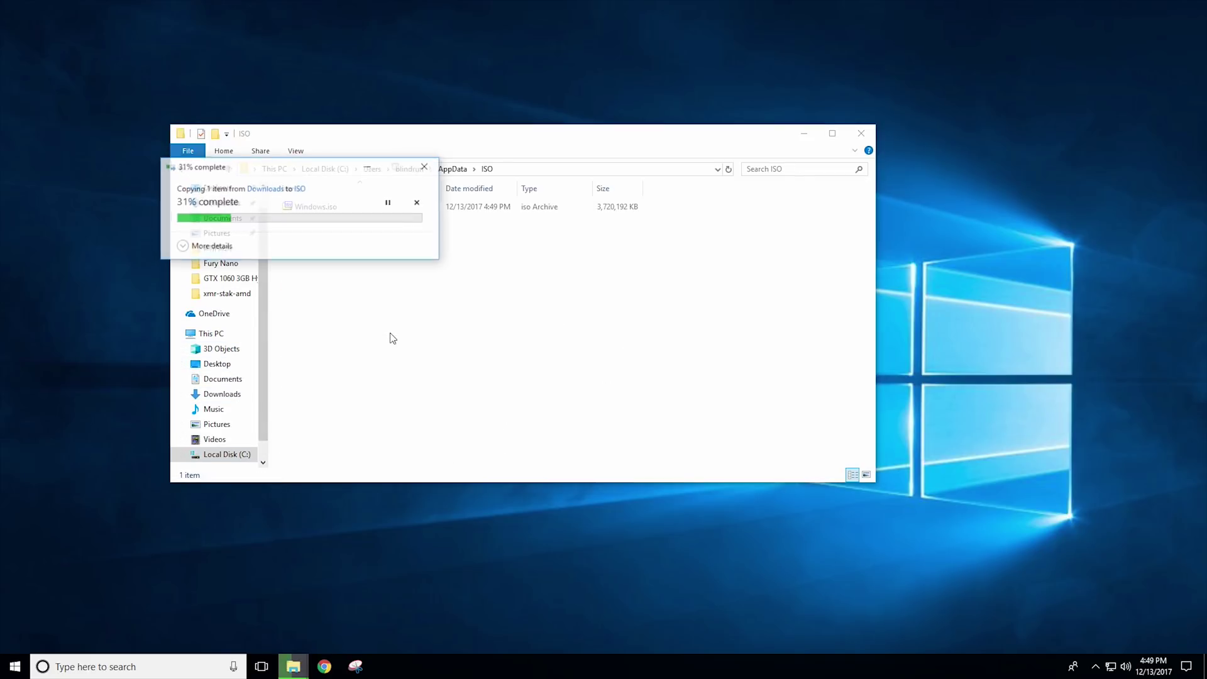
Show the full path of the ISO folder, and close the File Explorer window
left_click(512, 170)
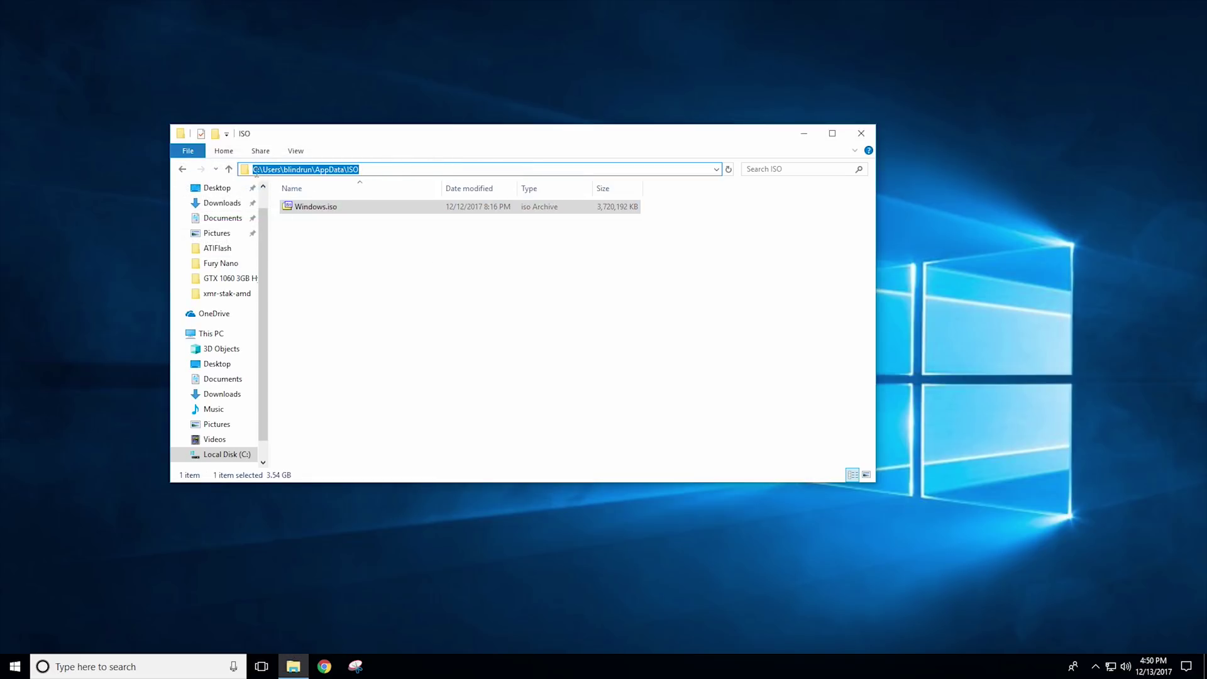
left_click(365, 170)
left_click(575, 256)
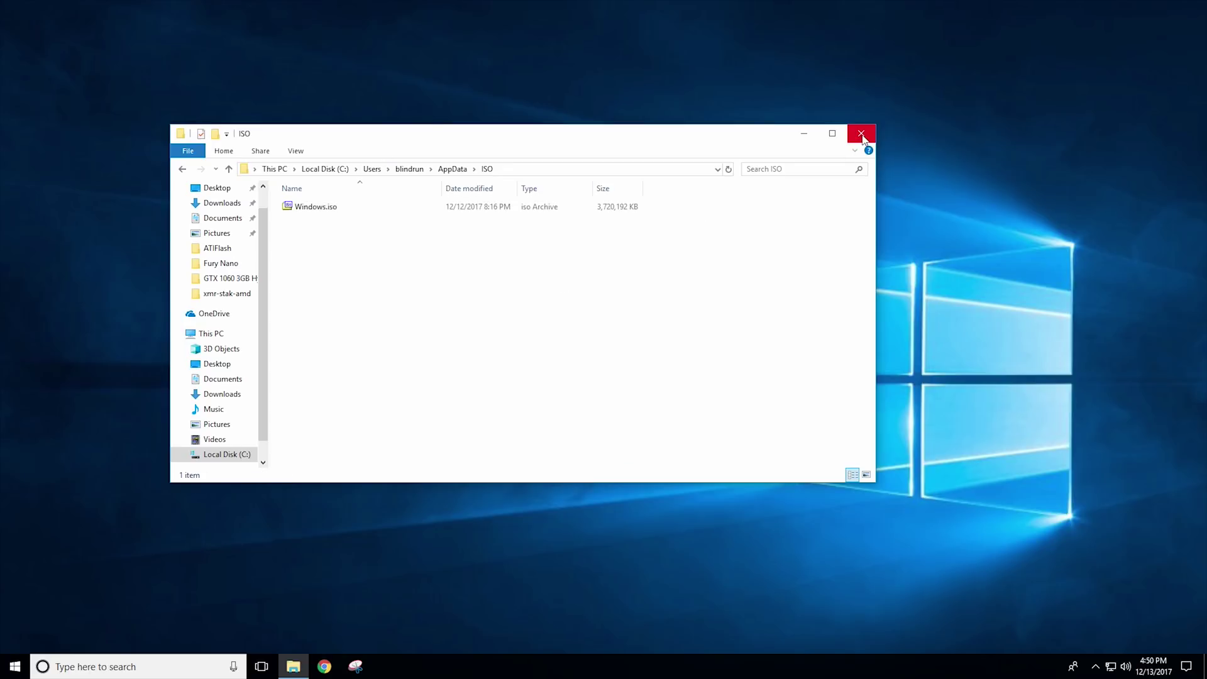
left_click(861, 134)
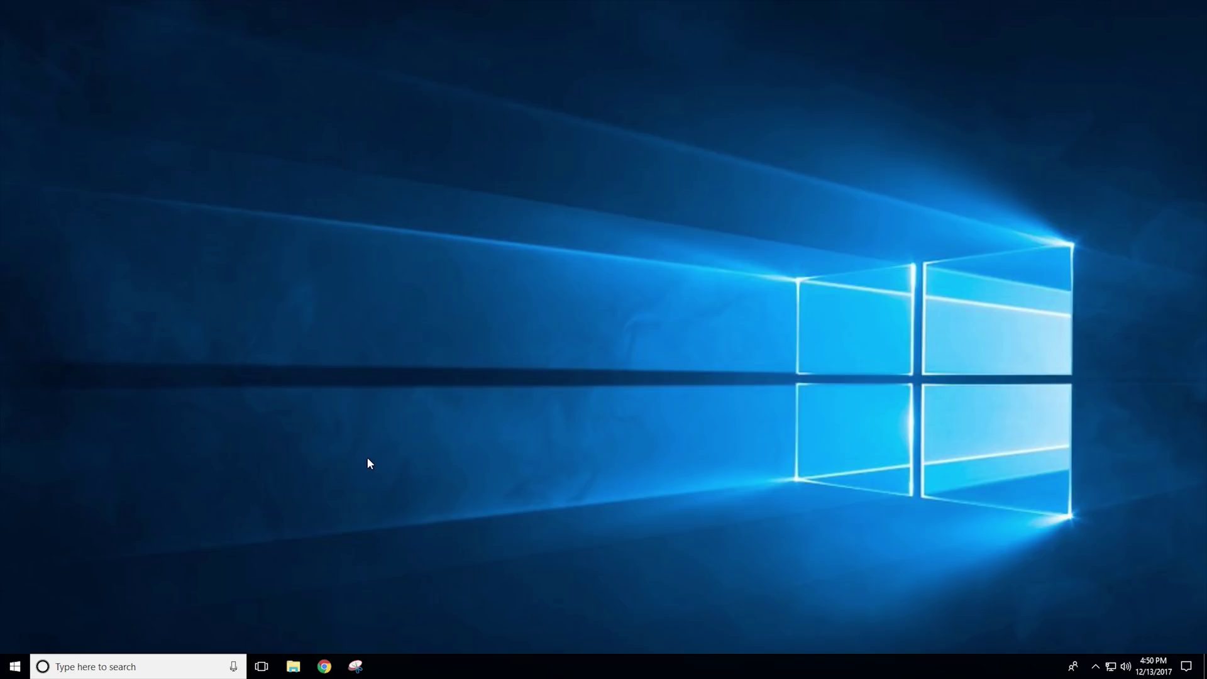
Restart the computer and enter the motherboard's UEFI setup
left_click(16, 667)
left_click(15, 639)
left_click(16, 606)
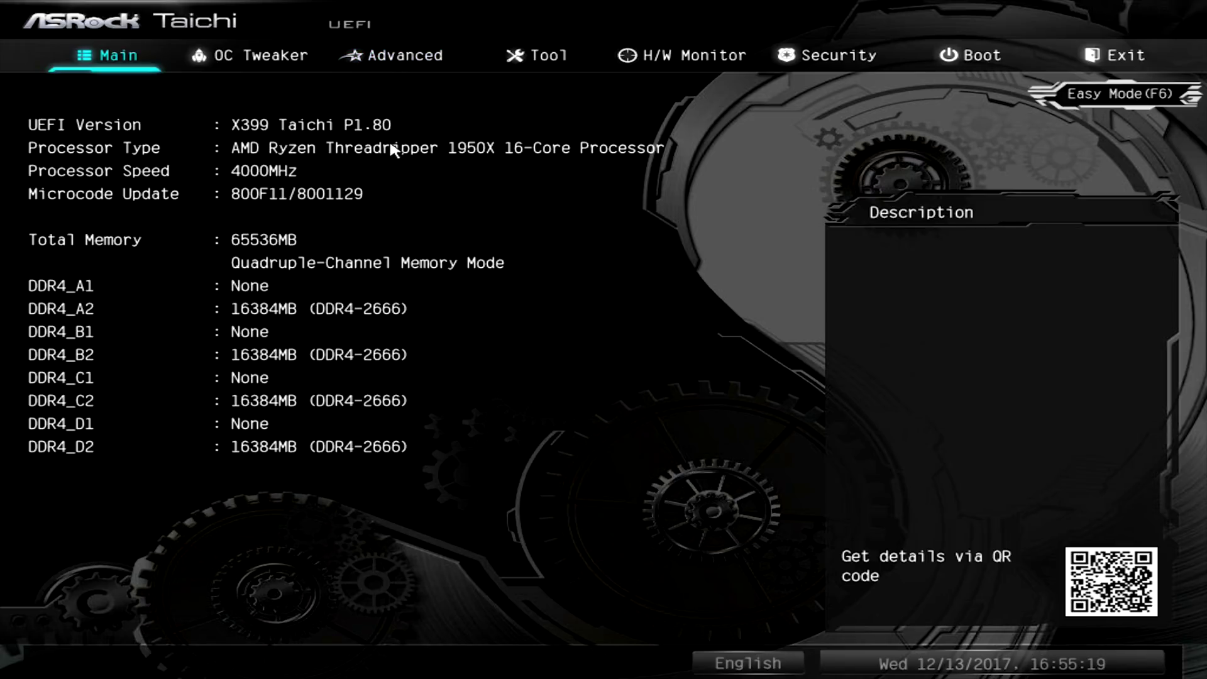
Enable SVM Mode in the advanced CPU configuration of the UEFI setup
left_click(389, 63)
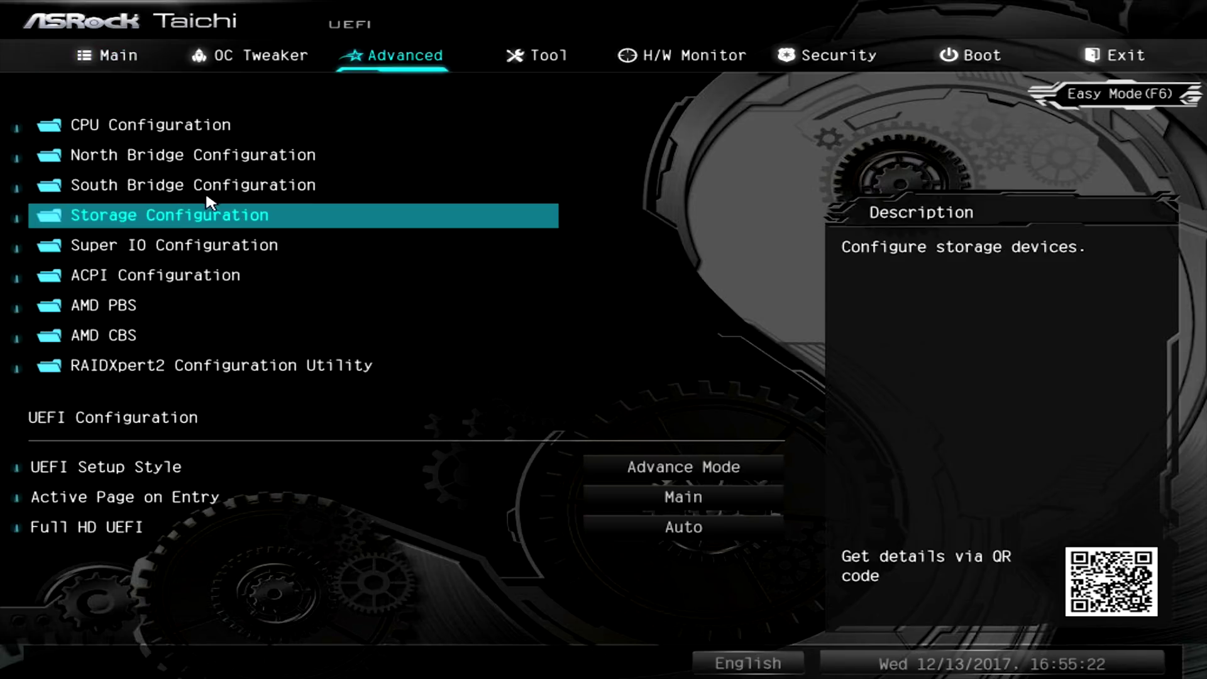
key("Up")
key("Up")
key("Up")
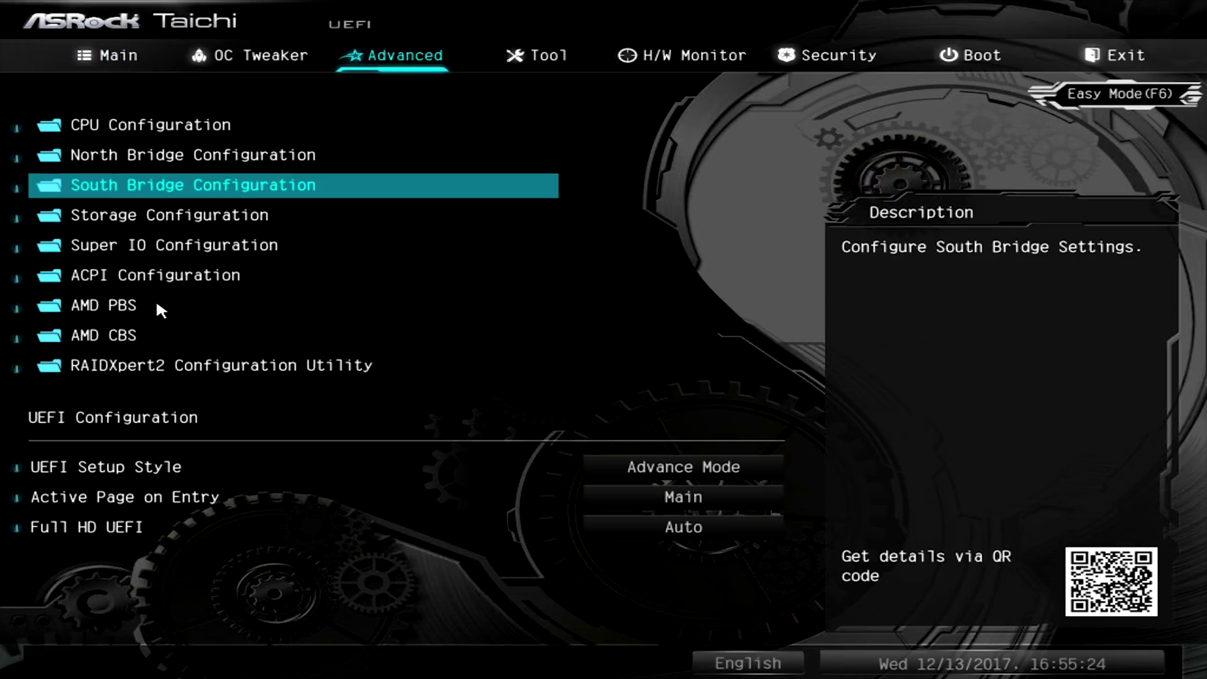
key("Return")
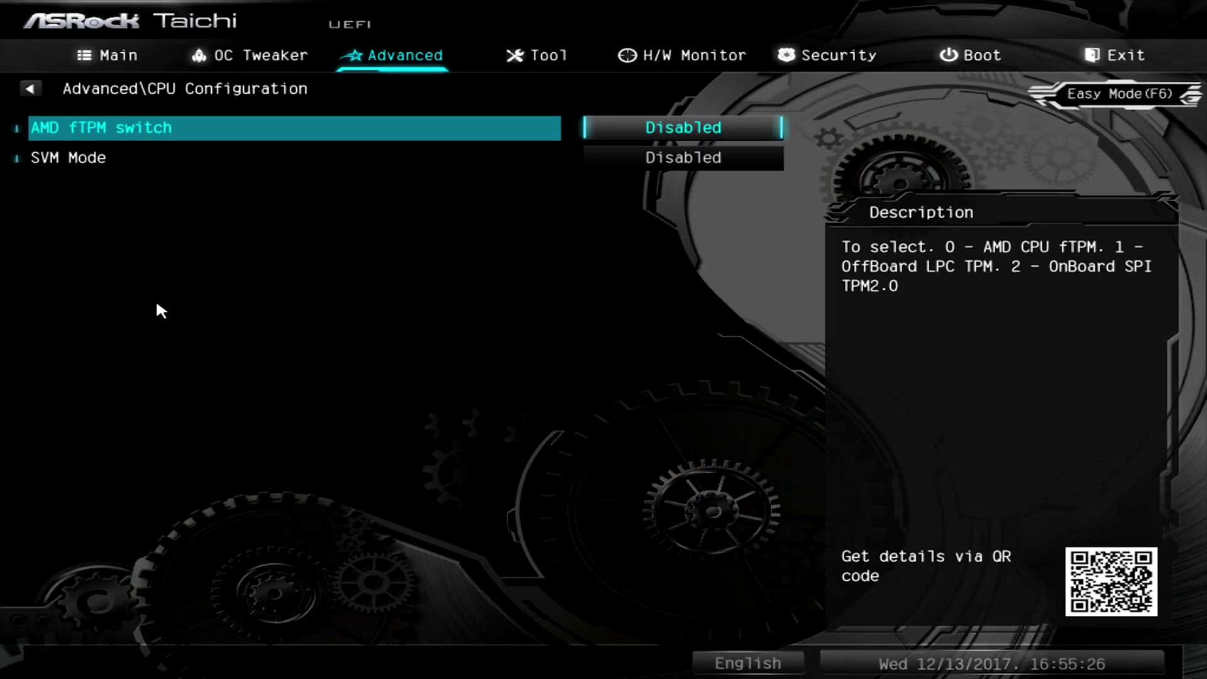
key("Down")
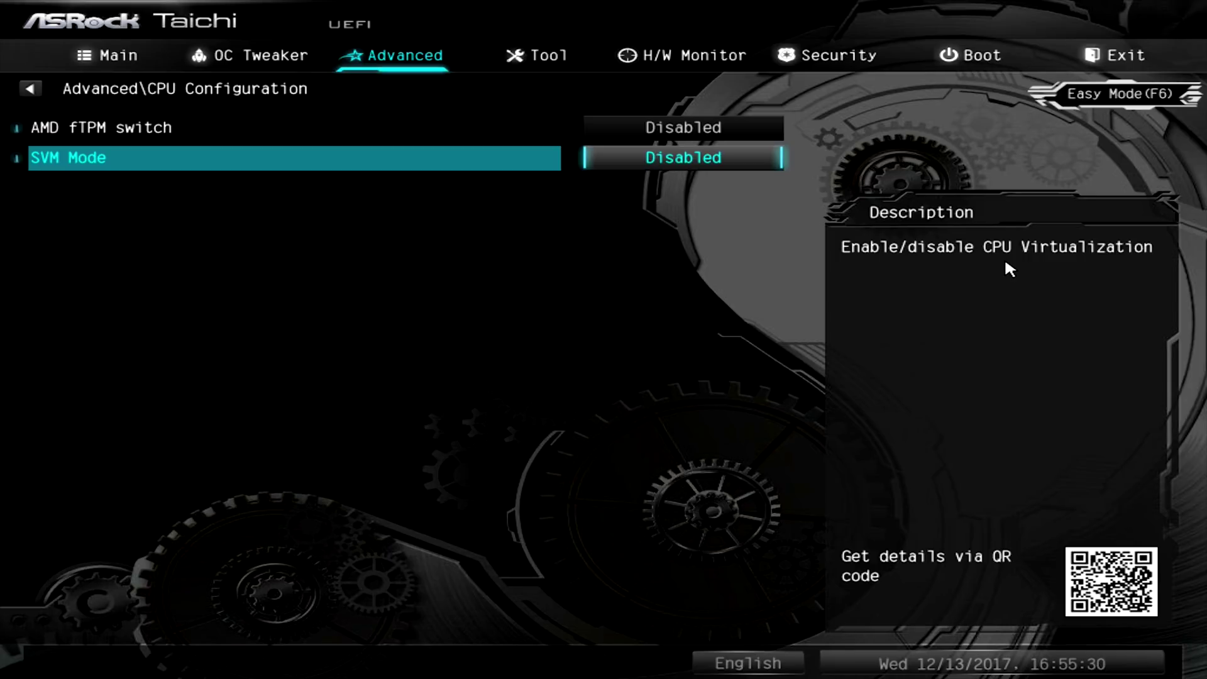
key("Return")
key("Down")
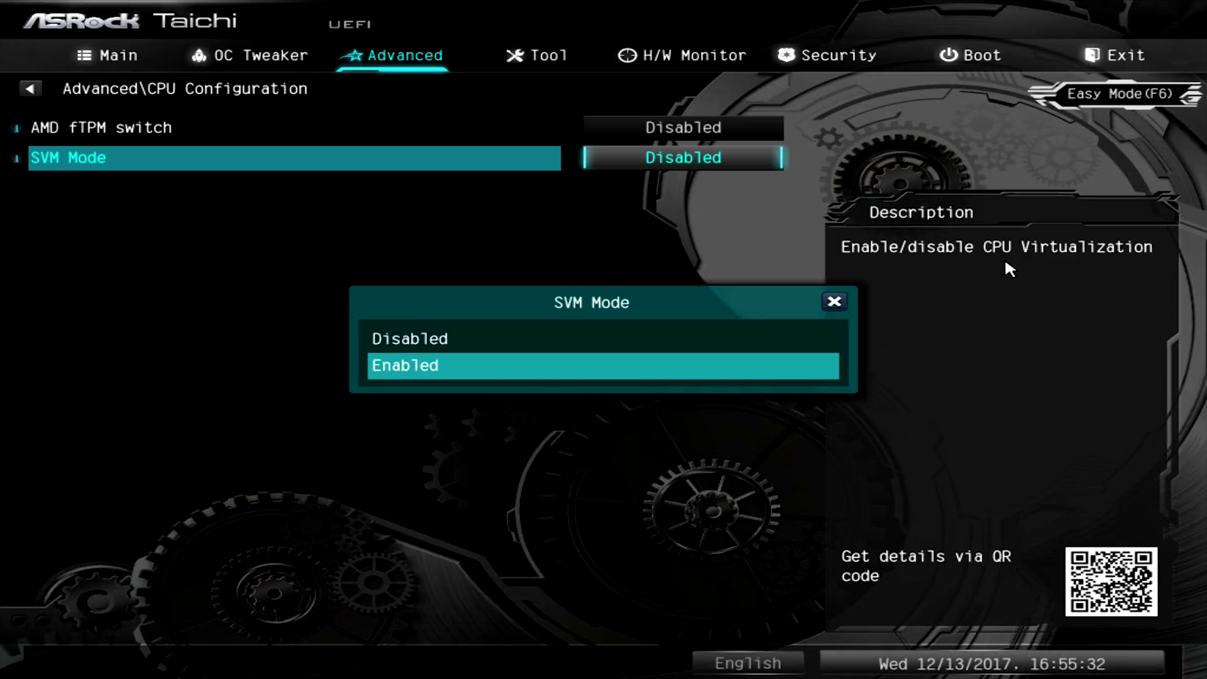
key("Return")
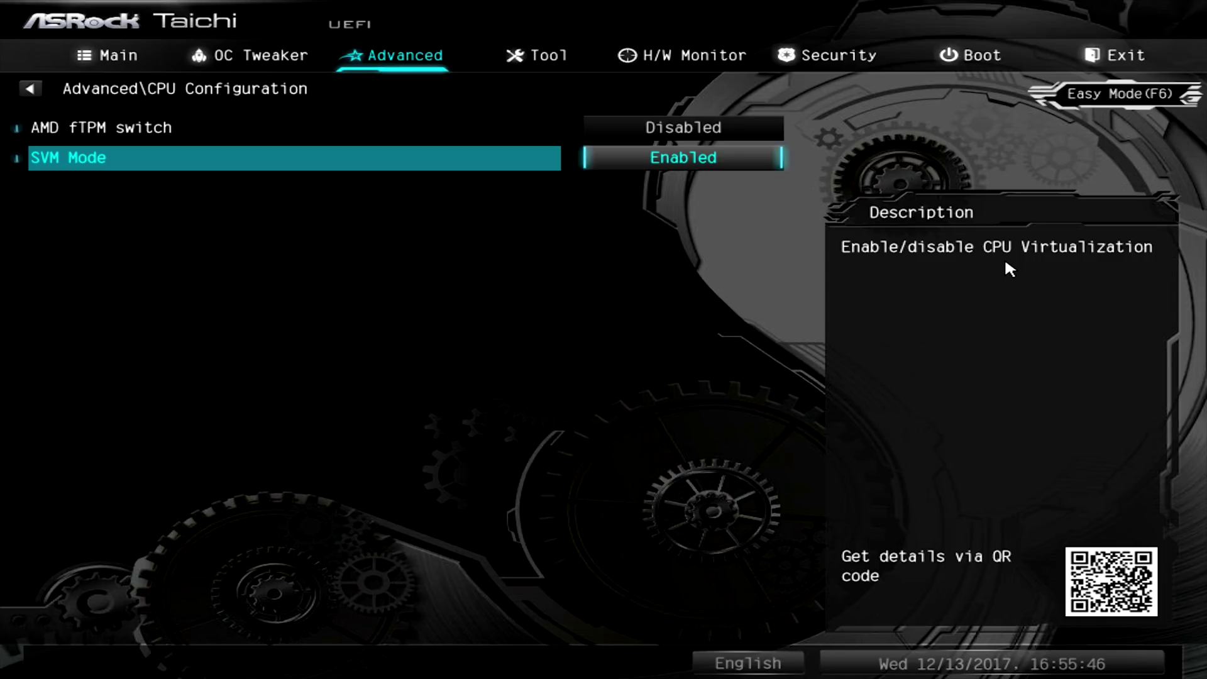
Save the changes, exit the UEFI setup, and boot back into Windows
key("Right")
key("Right")
key("Right")
key("Right")
key("Right")
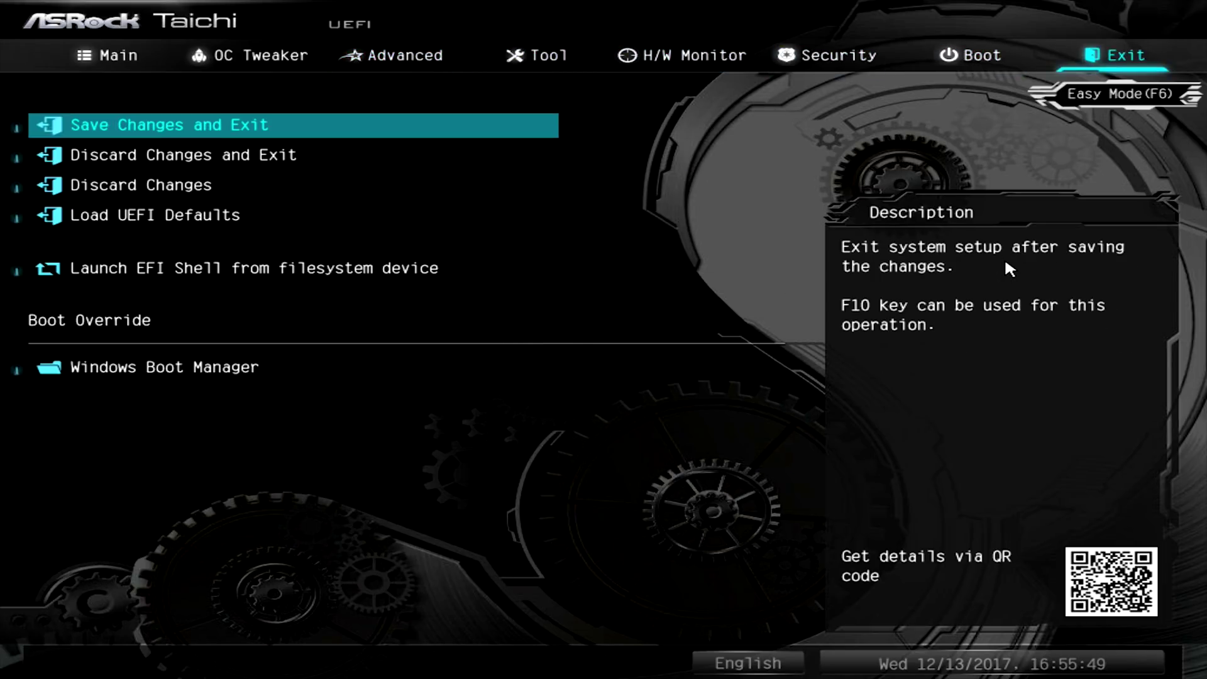
key("Return")
key("Return")
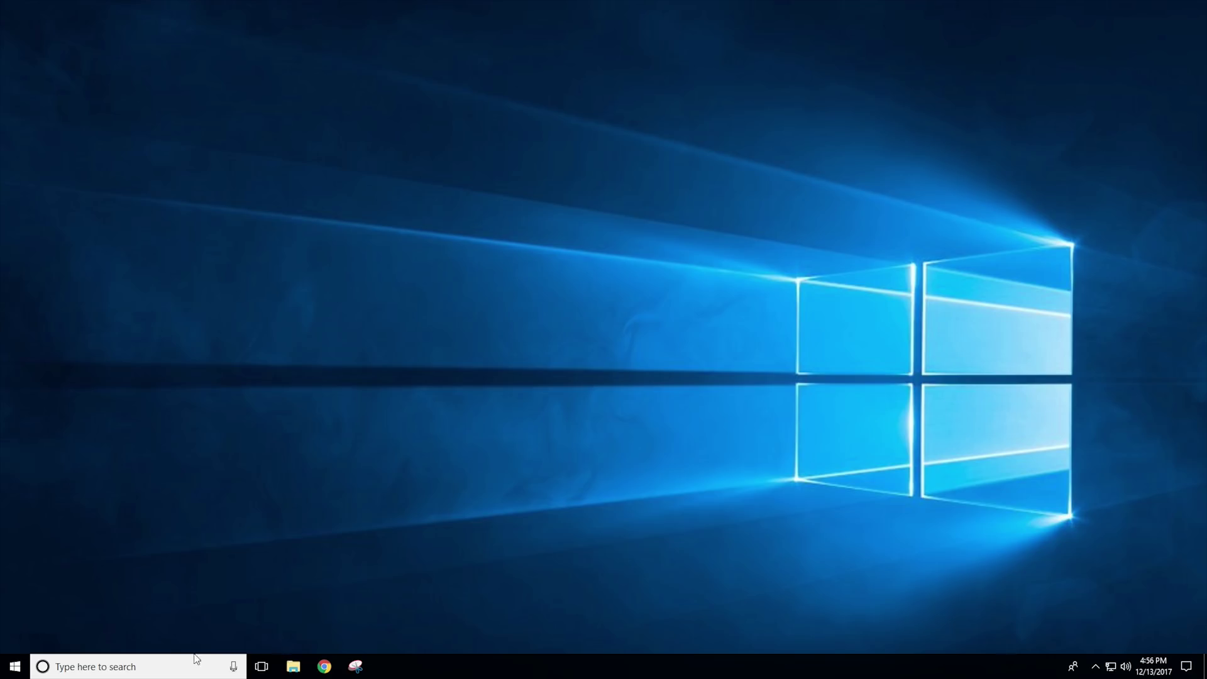
Search Windows for "enable feature" and open the settings for turning Windows features on or off
left_click(126, 666)
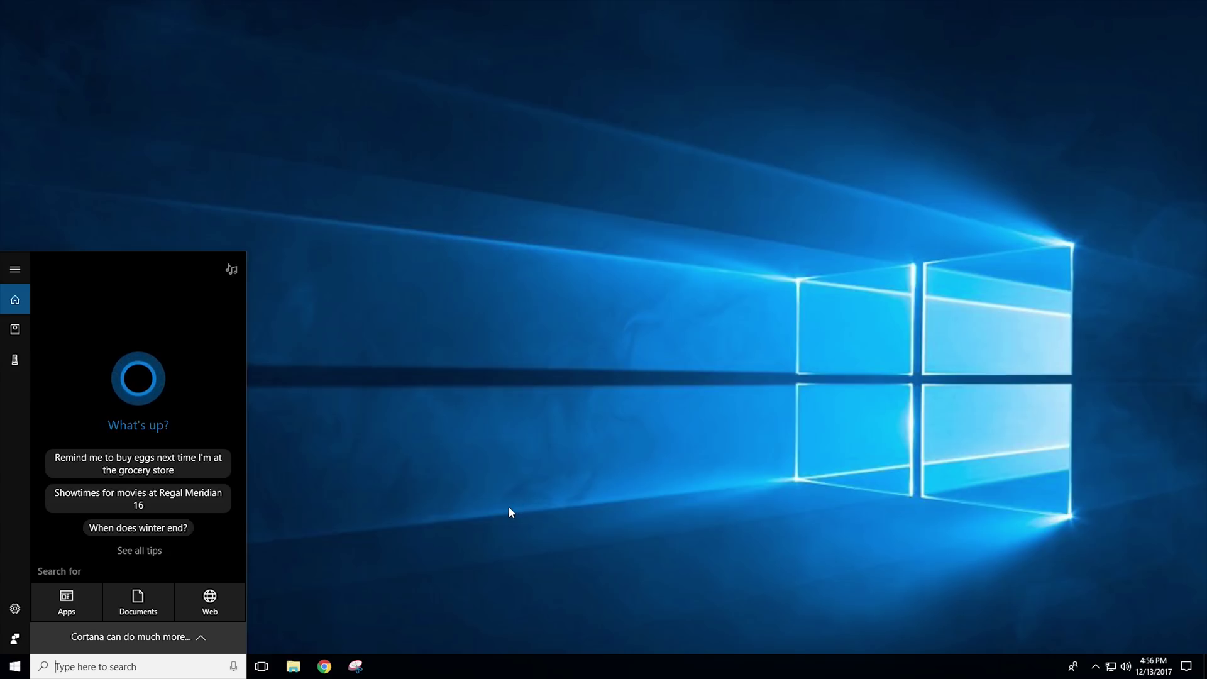
type("ena")
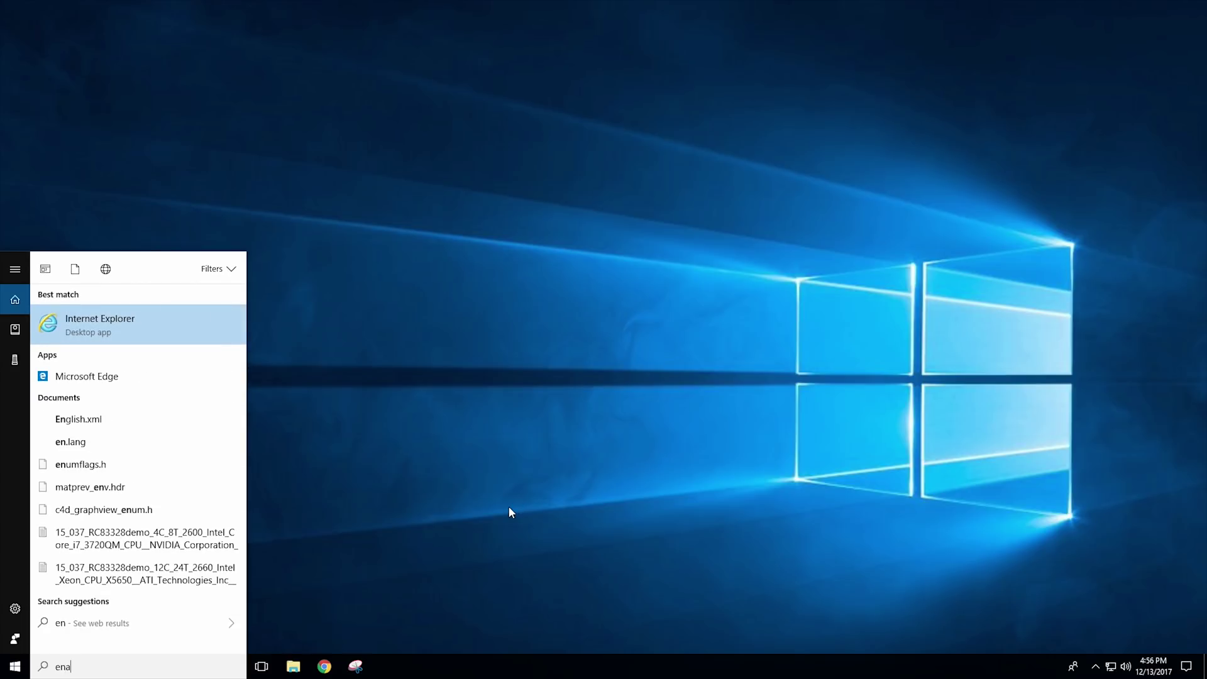
type("ble feature")
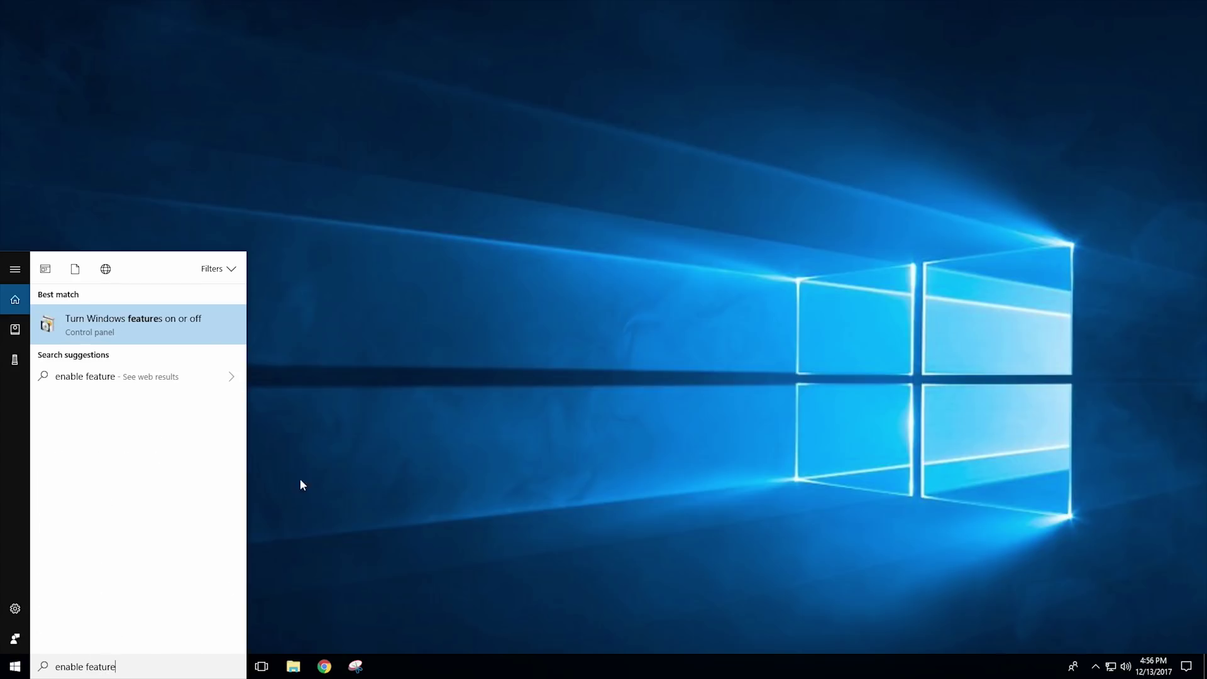
left_click(142, 325)
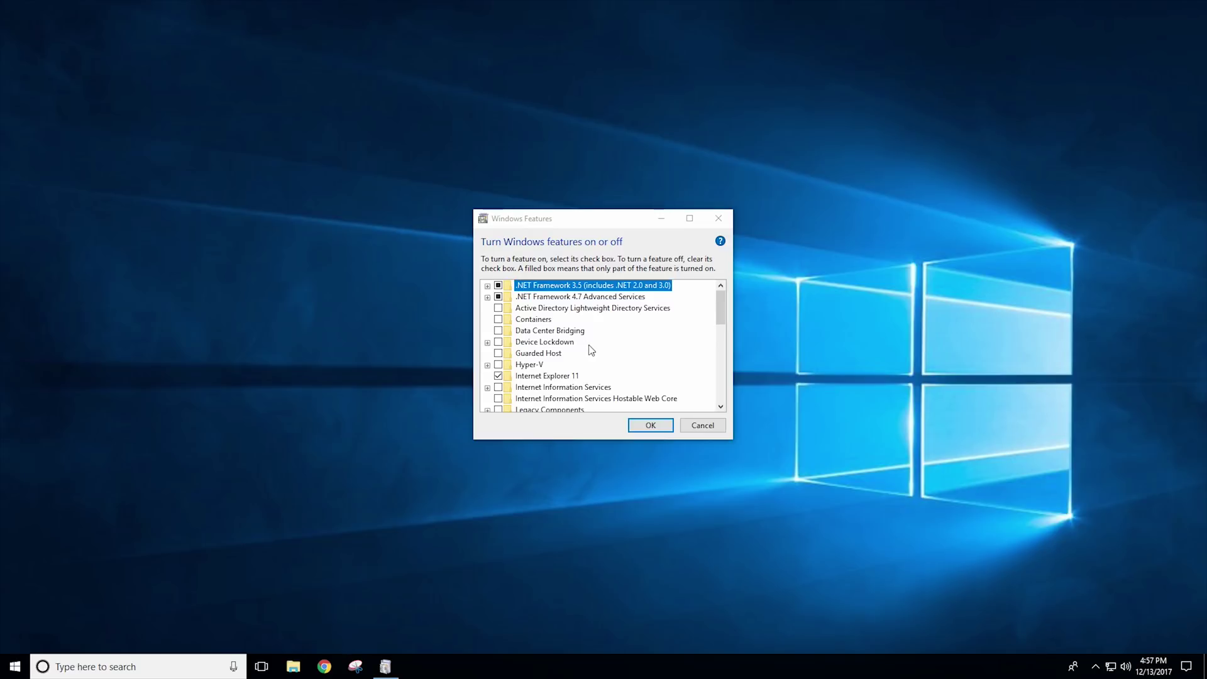
Turn on Hyper-V with its management tools and platform components, apply the change, and restart the computer
left_click(721, 407)
left_click(721, 407)
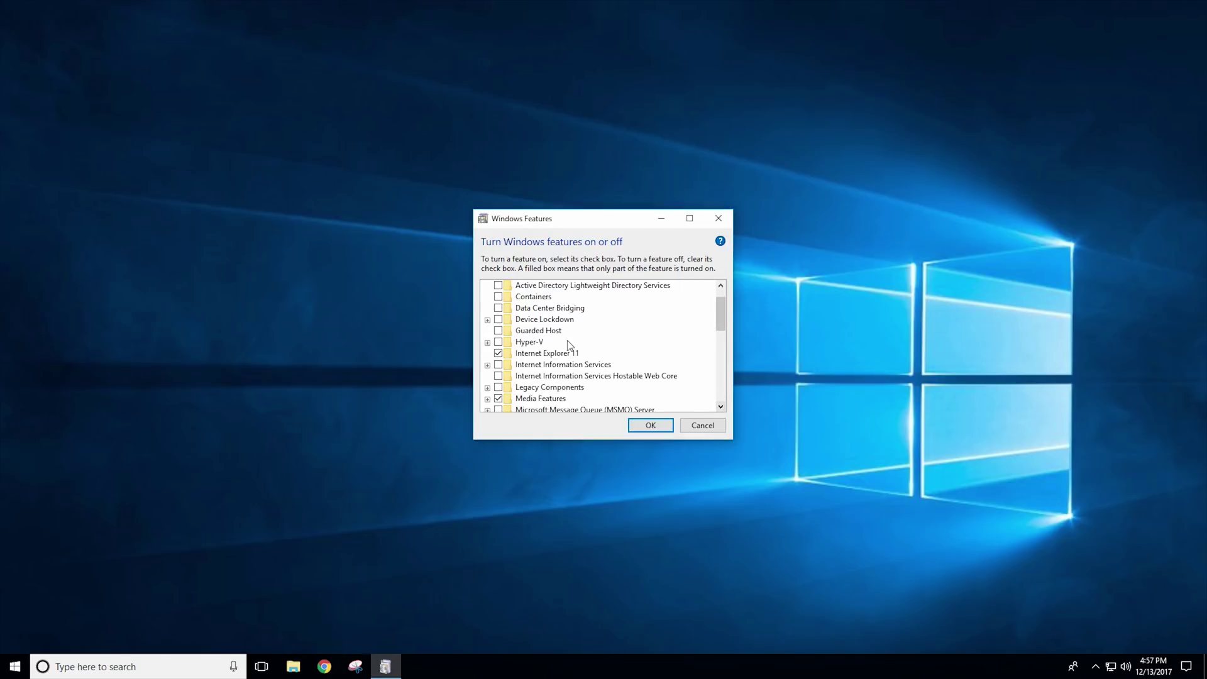
left_click(488, 343)
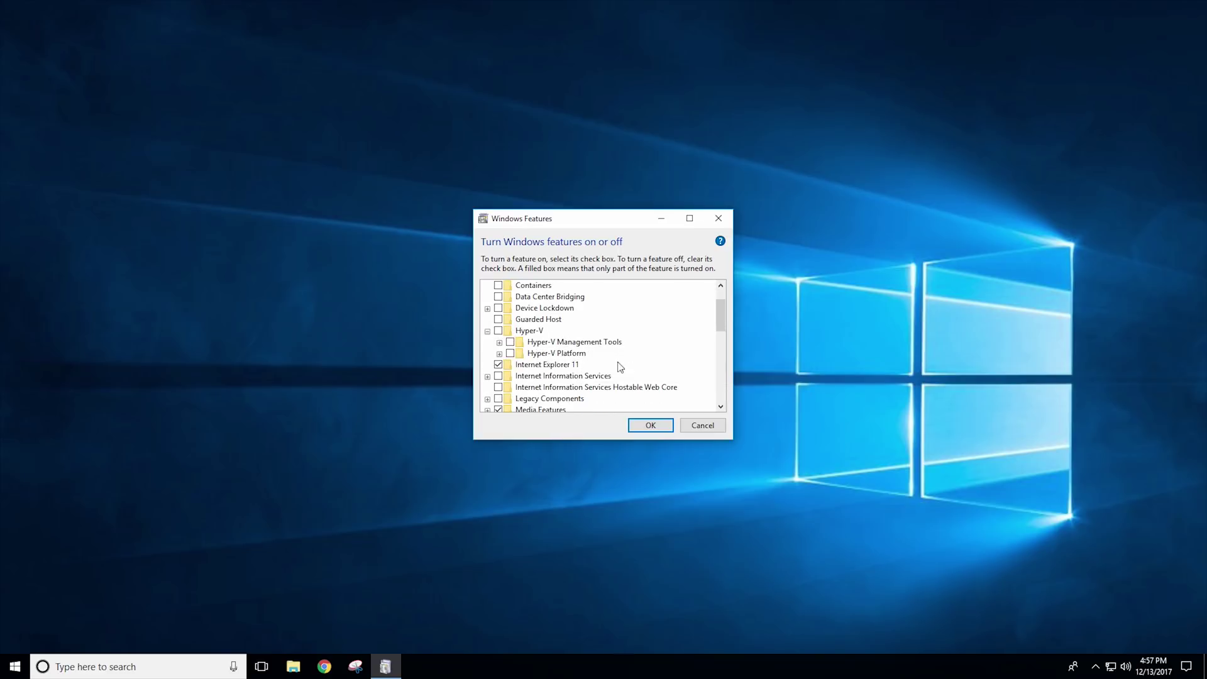
scroll(502, 334, "up", 1)
scroll(502, 332, "down", 1)
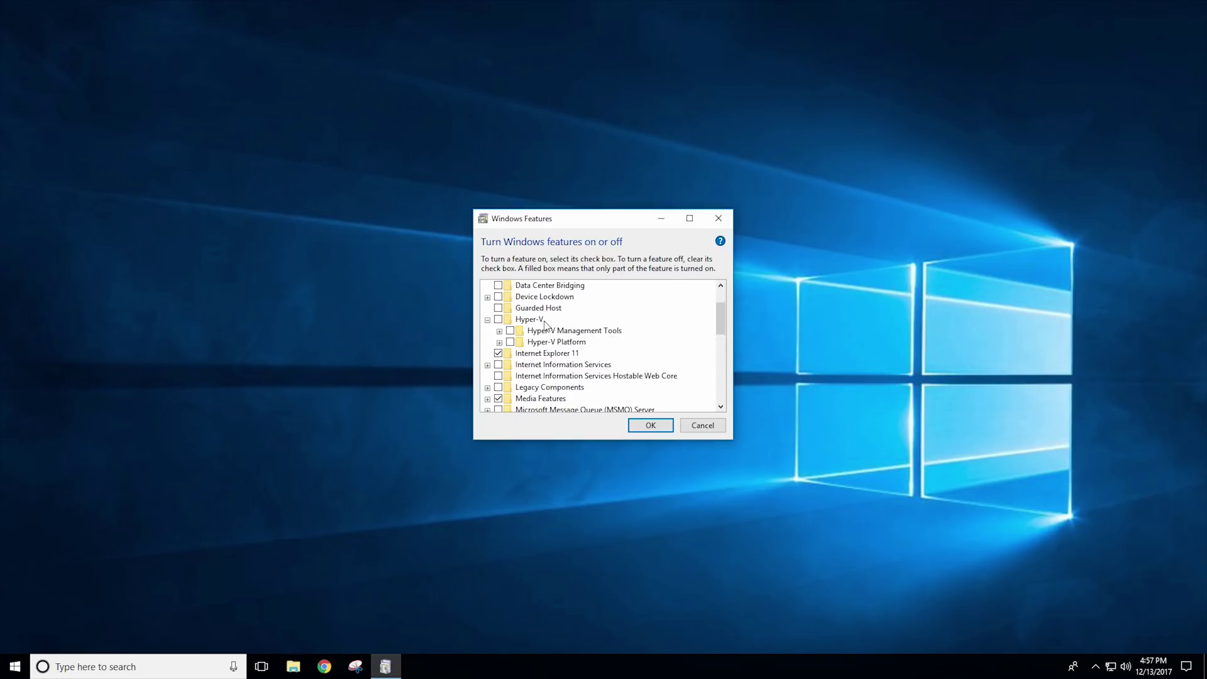
left_click(501, 322)
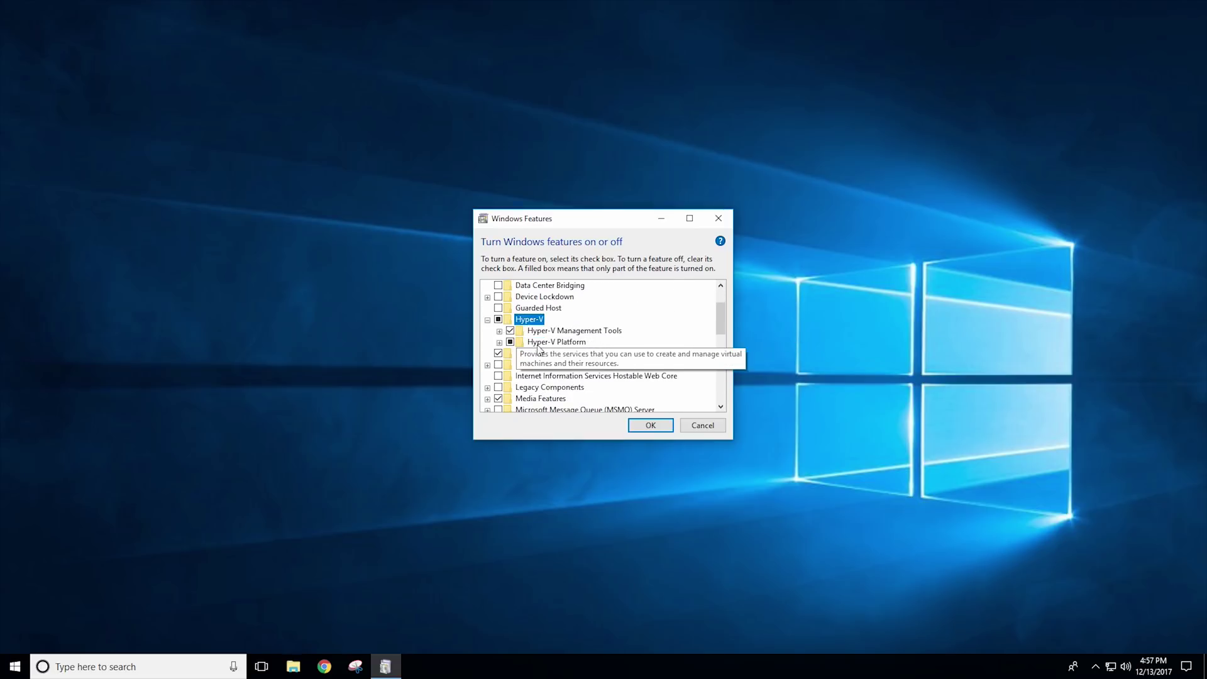
left_click(500, 342)
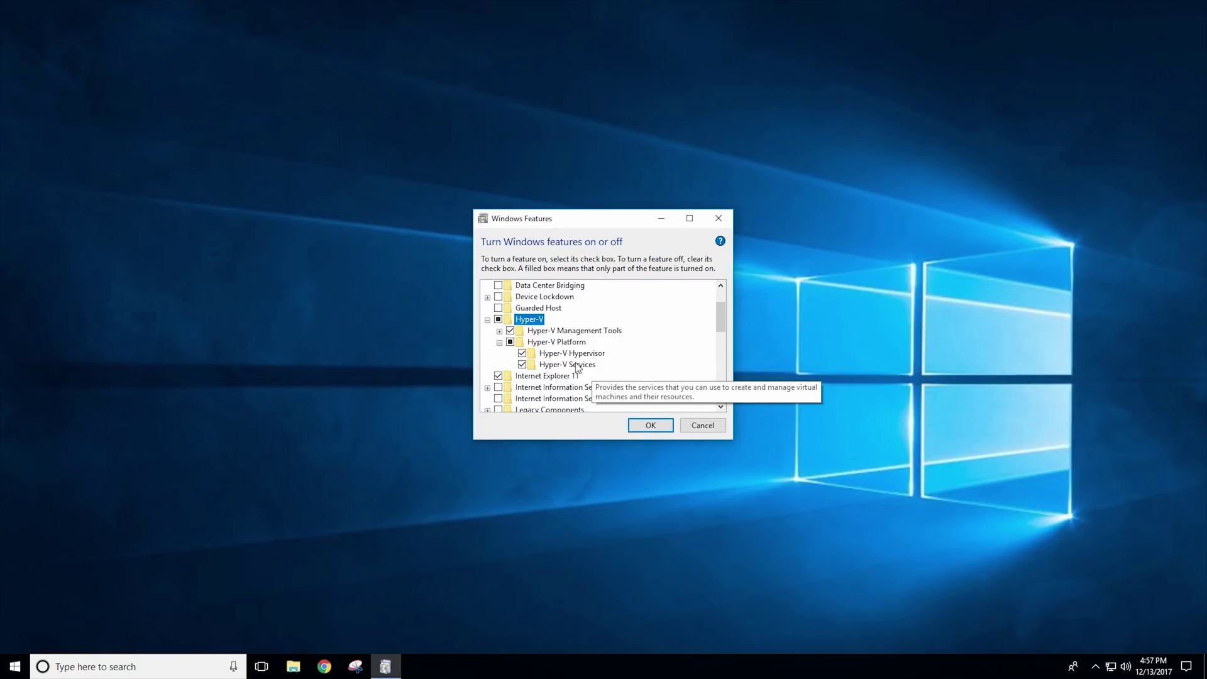
left_click(649, 426)
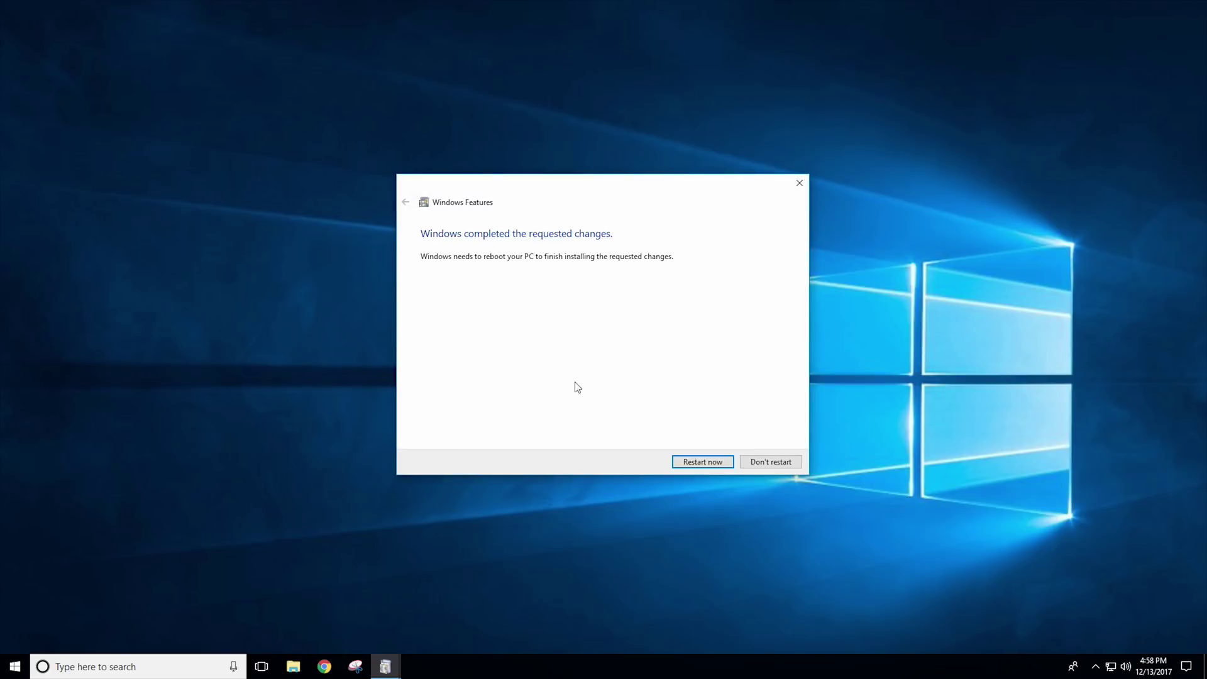
left_click(702, 462)
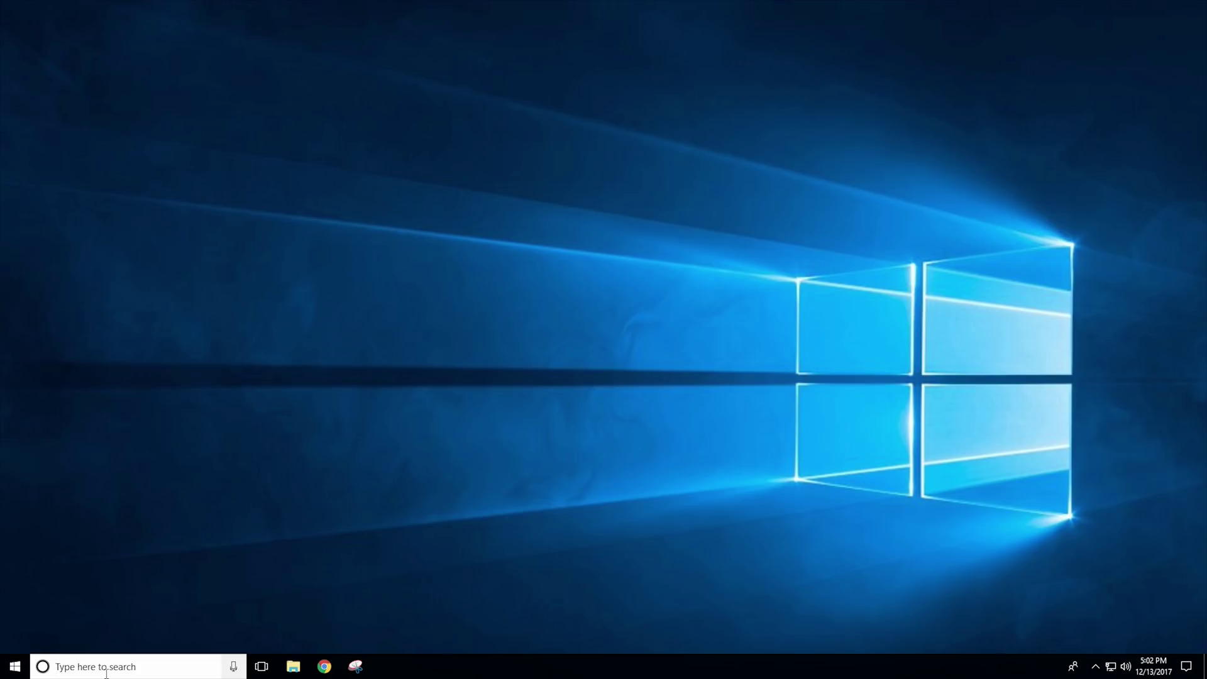
Find Hyper-V Manager, pin it to the taskbar, and open it with the local server selected
left_click(138, 666)
type("hyper")
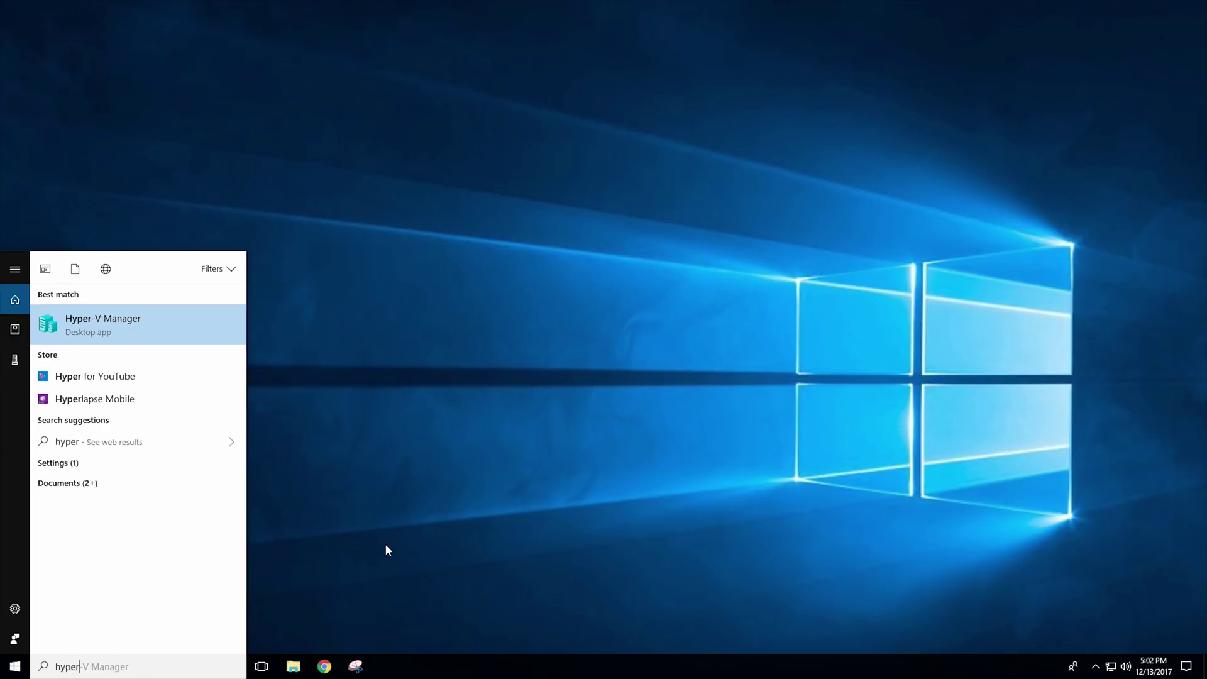
right_click(121, 331)
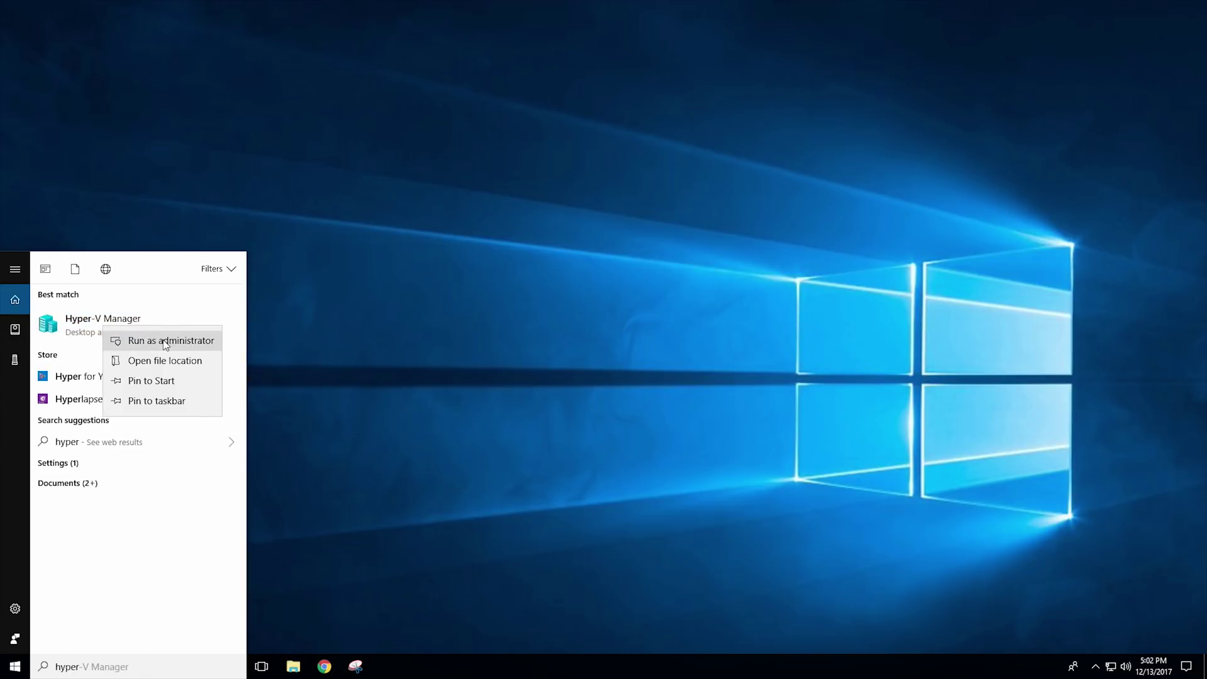
left_click(174, 406)
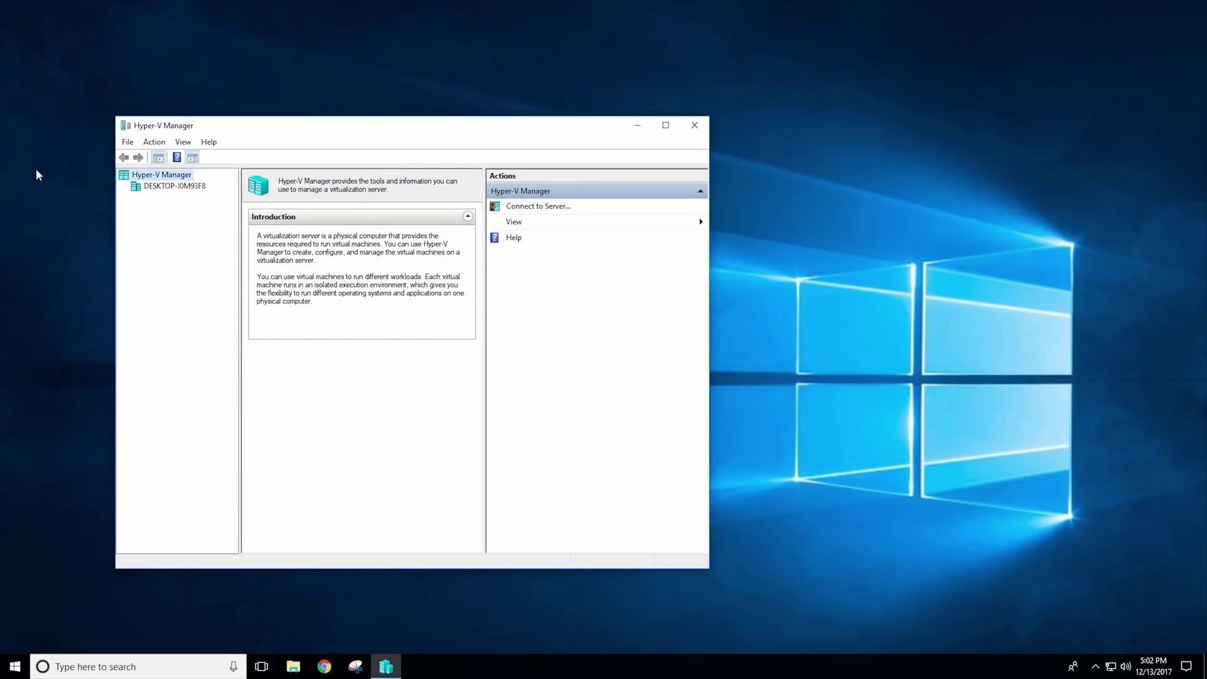
left_click(162, 189)
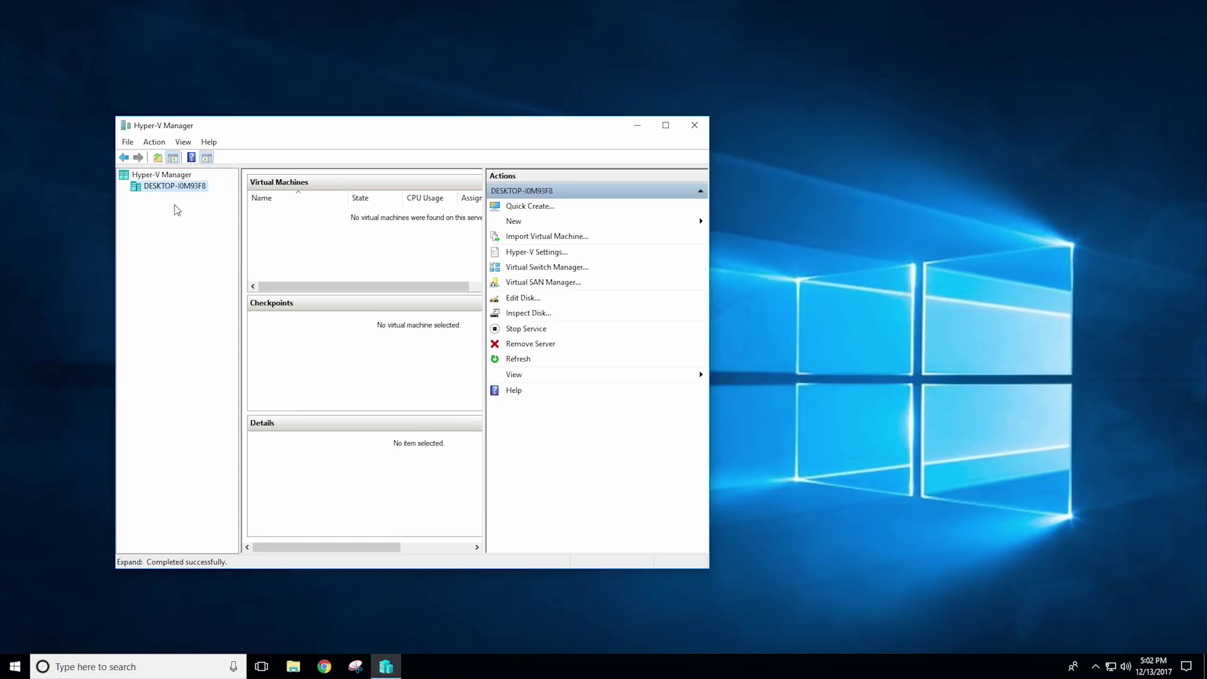
left_click(171, 192)
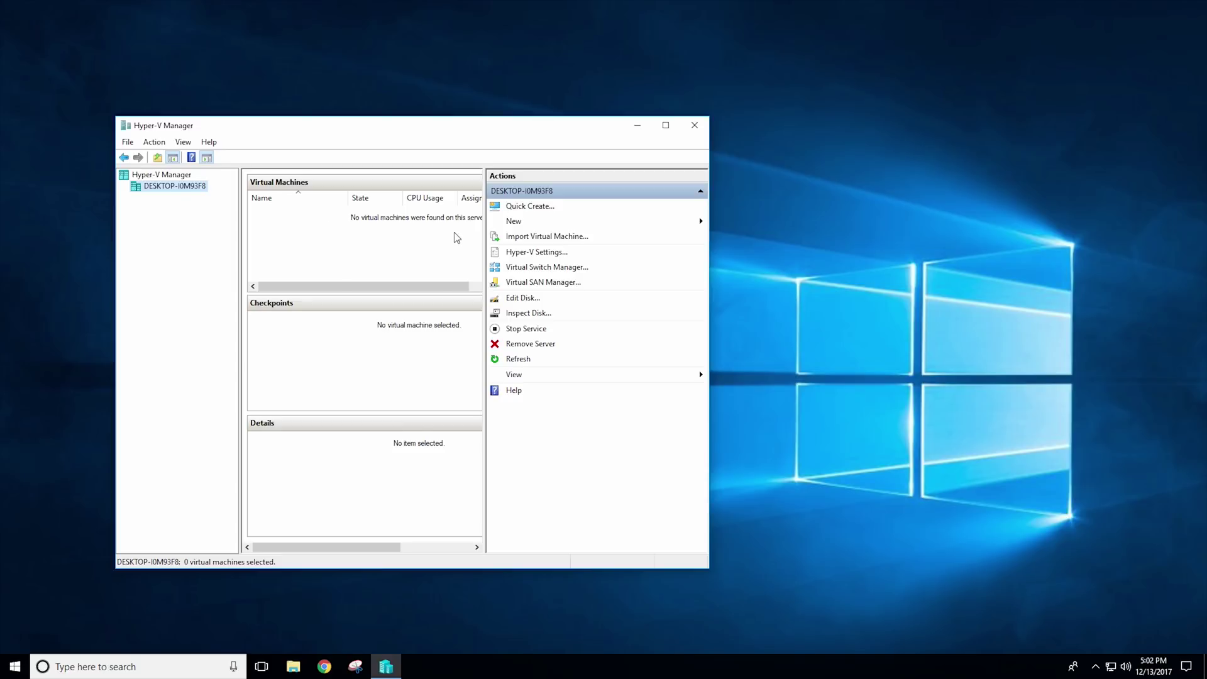
right_click(166, 192)
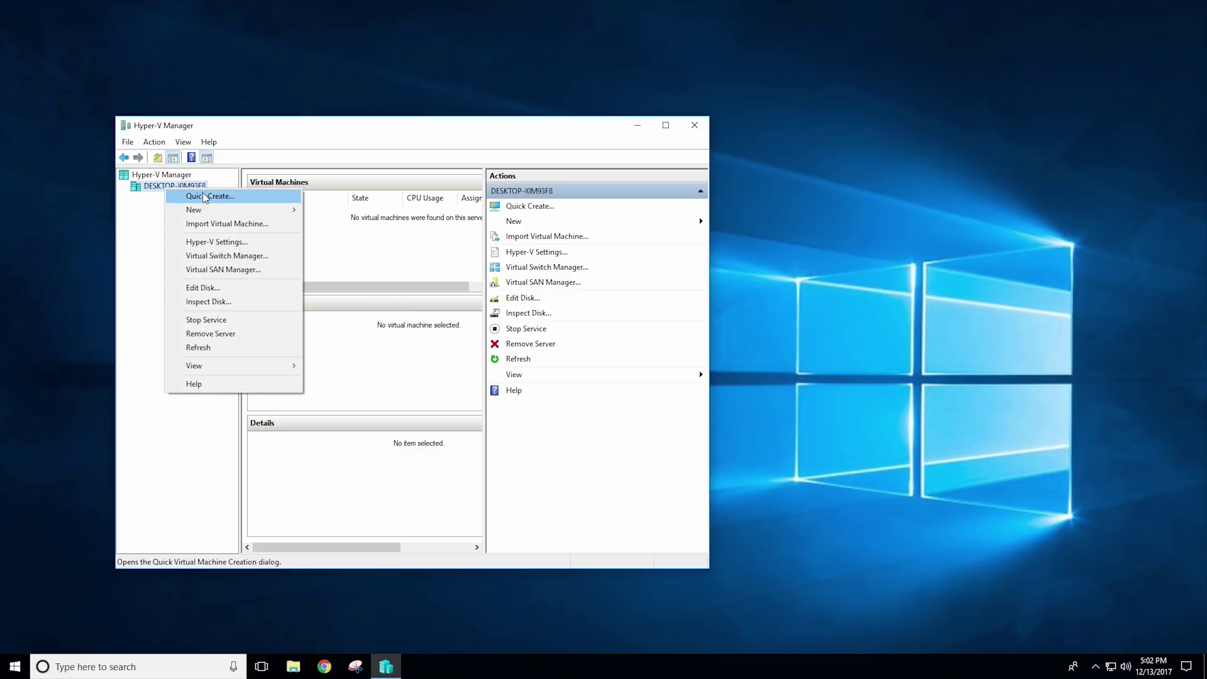
mouse_move(212, 213)
left_click(343, 212)
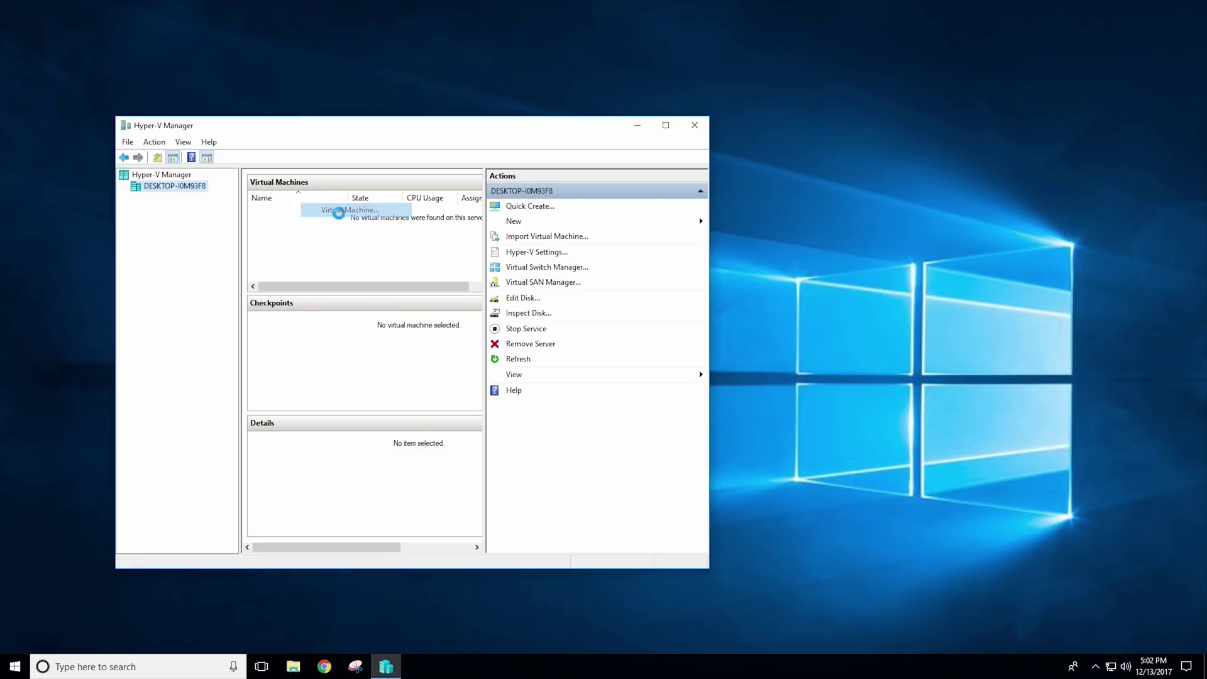
left_click(685, 474)
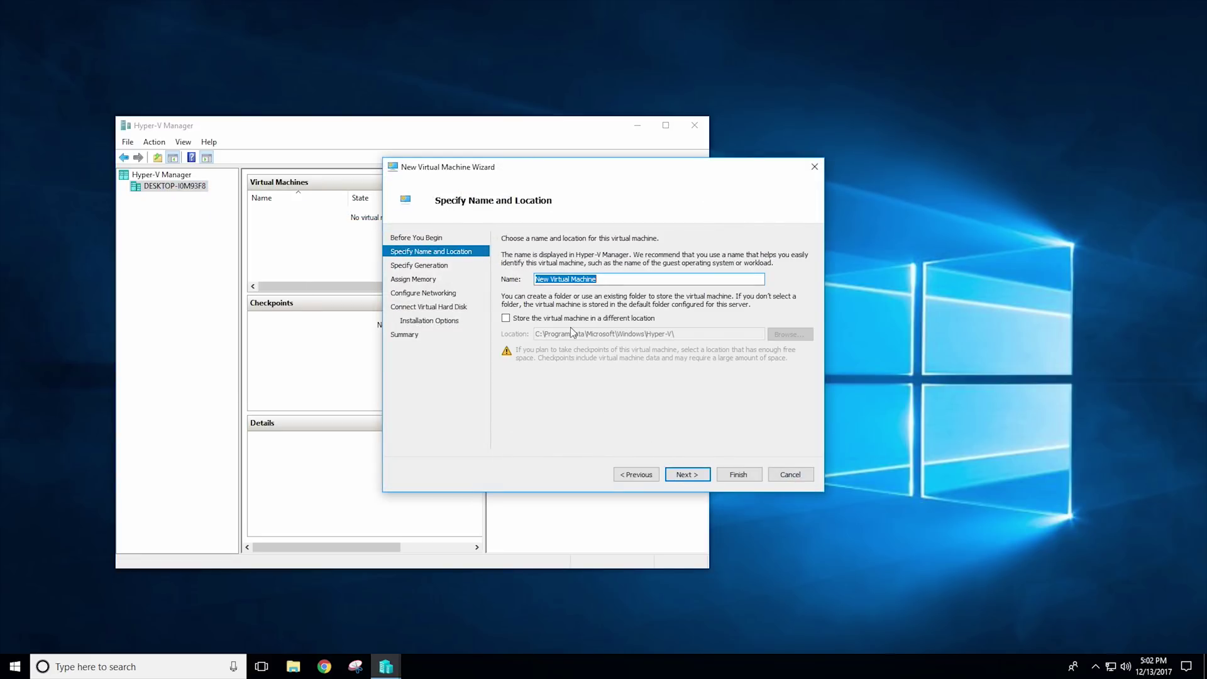
type("SOA")
left_click_drag(583, 279, 562, 278)
type("Eth")
key("Return")
left_click(527, 291)
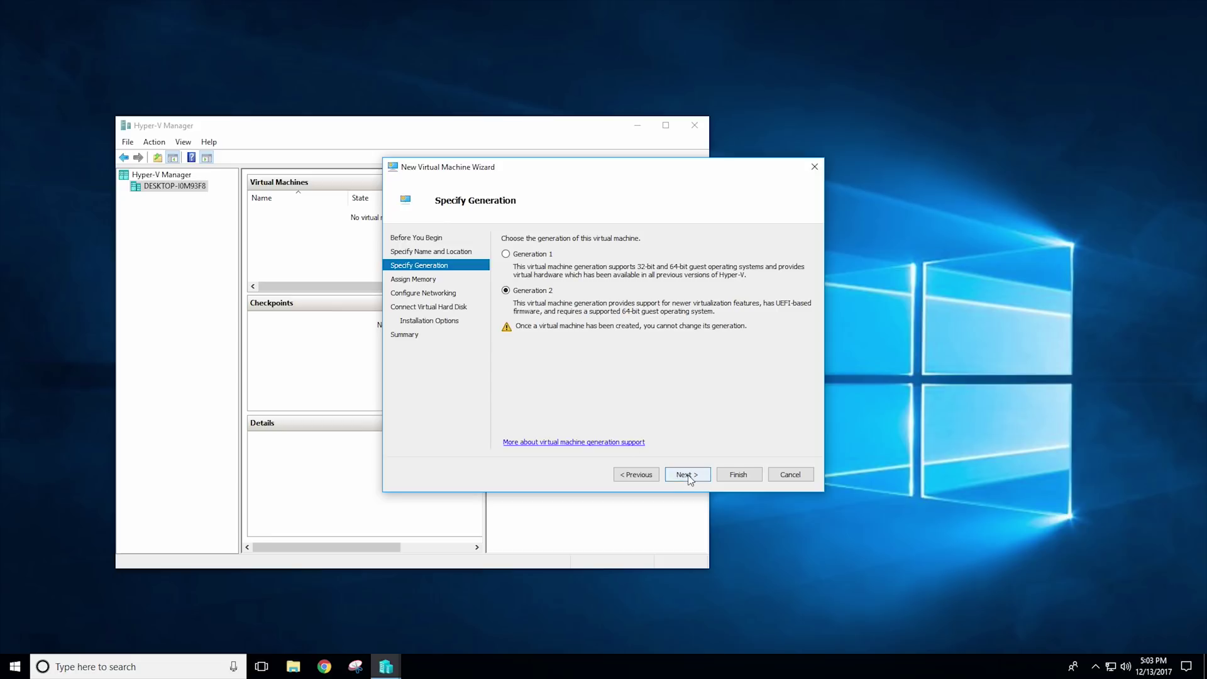
left_click(688, 476)
left_click(536, 289)
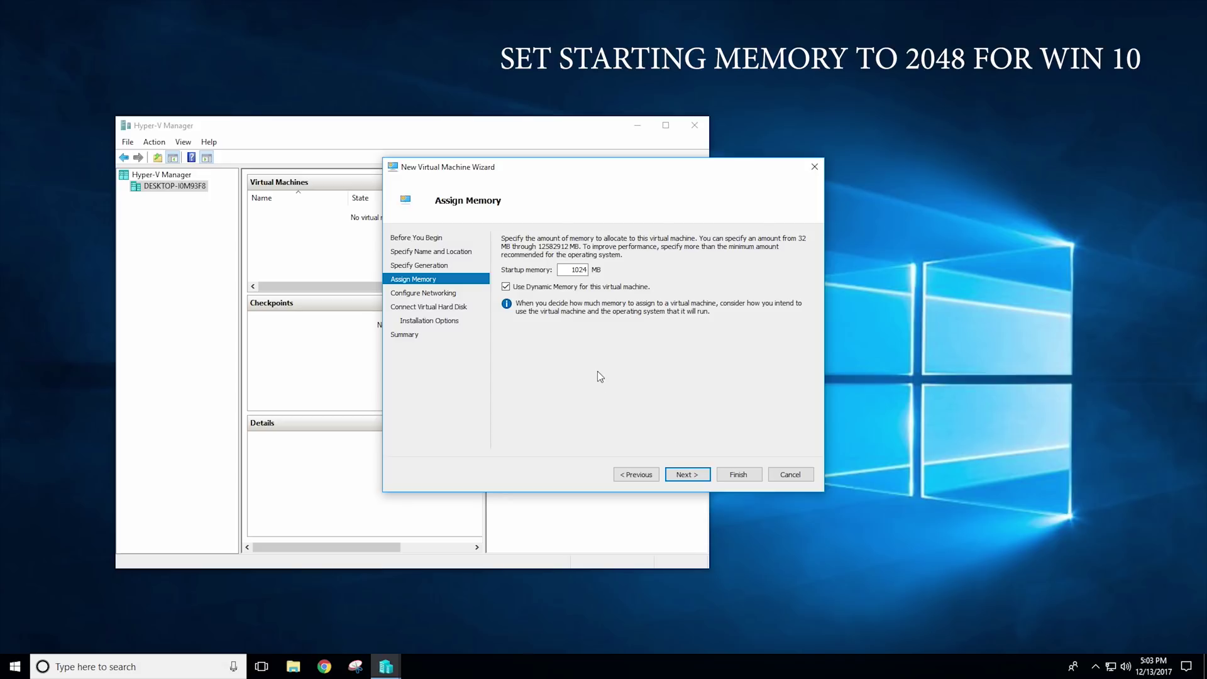
left_click(687, 475)
left_click(574, 263)
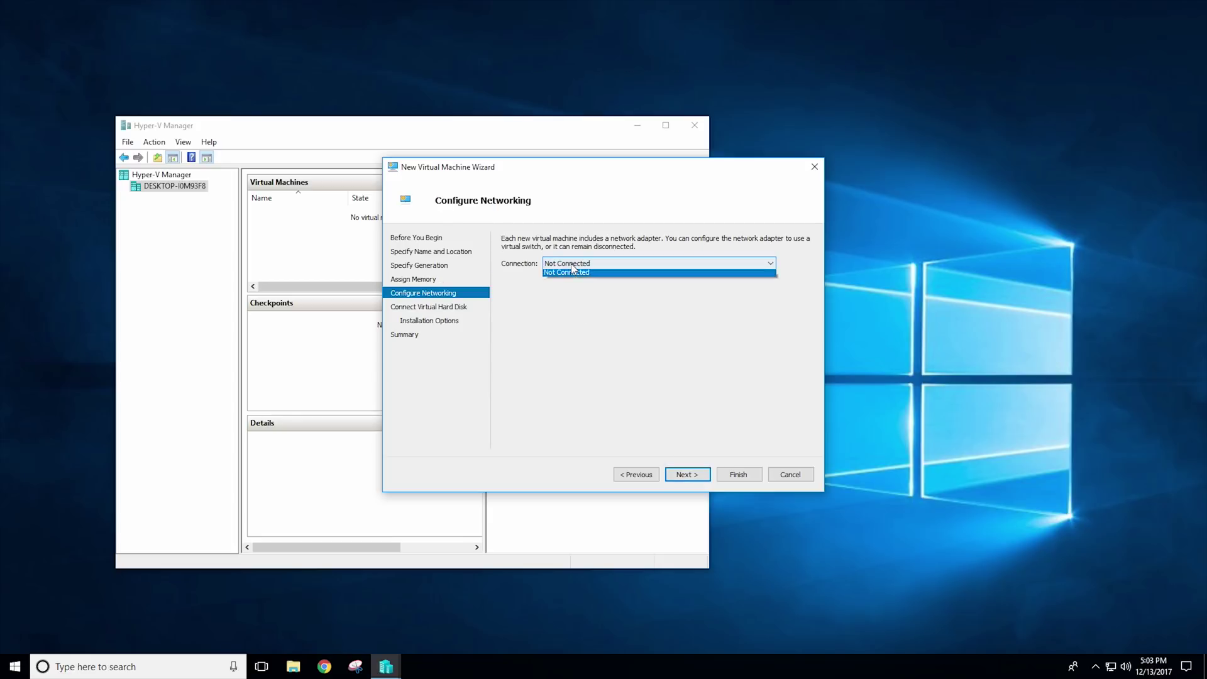
left_click(572, 274)
left_click(566, 264)
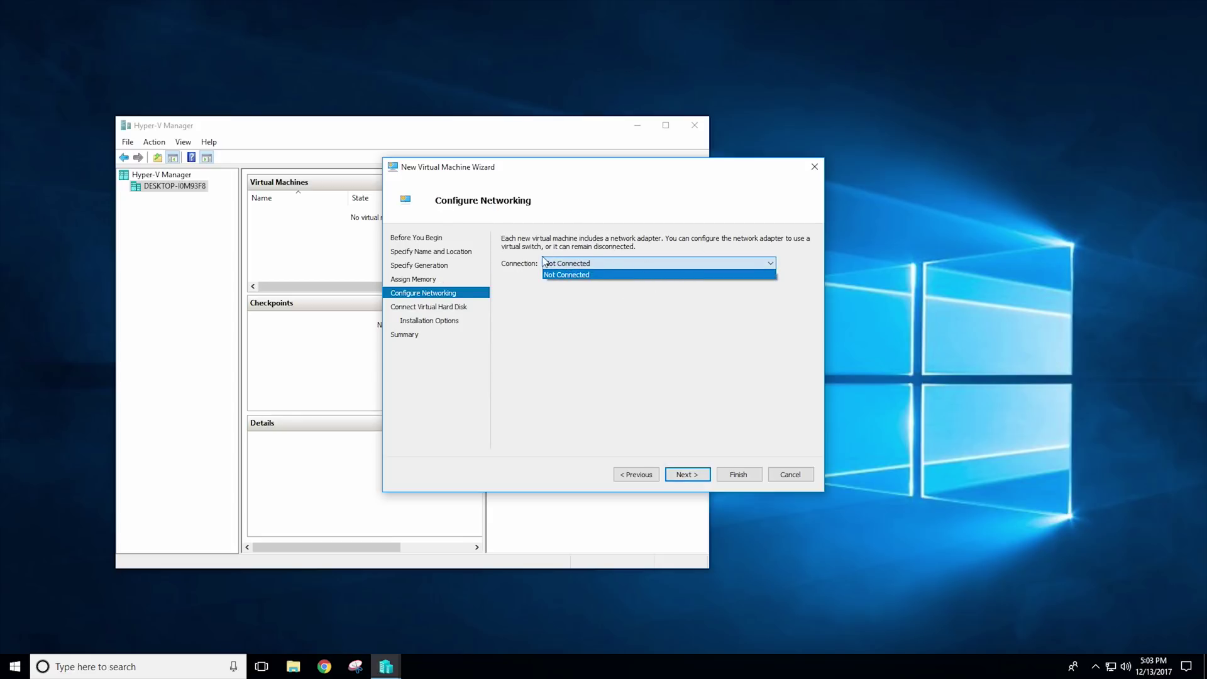
left_click(500, 267)
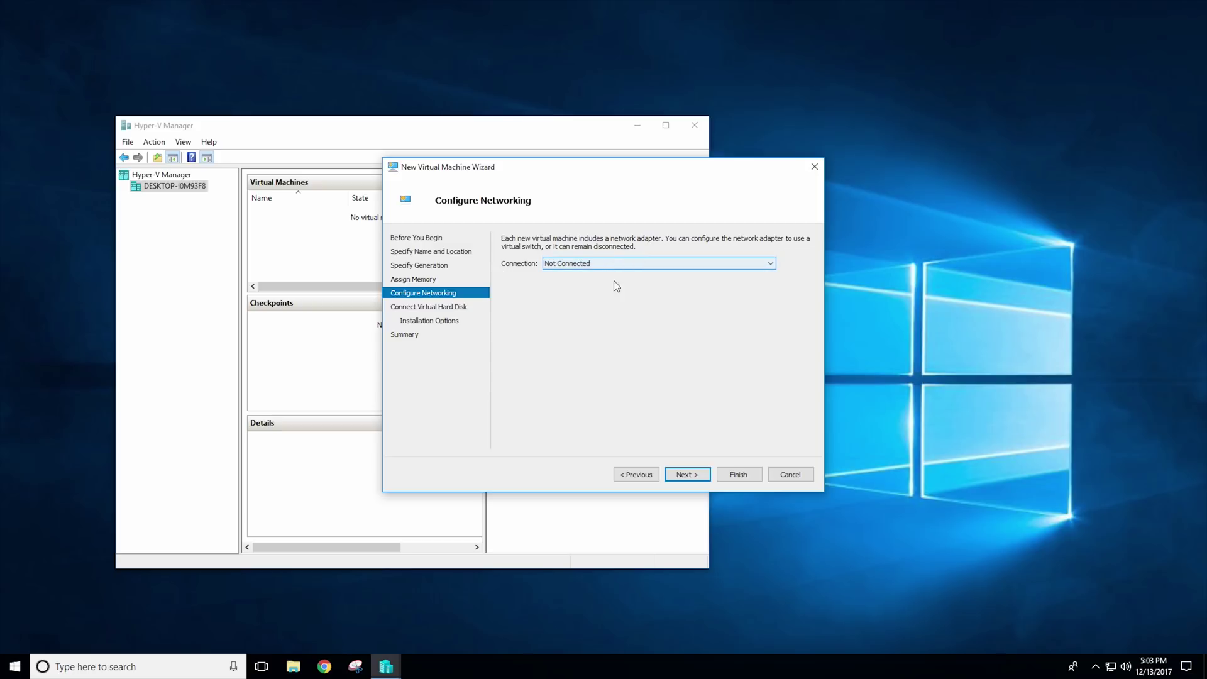
left_click(791, 475)
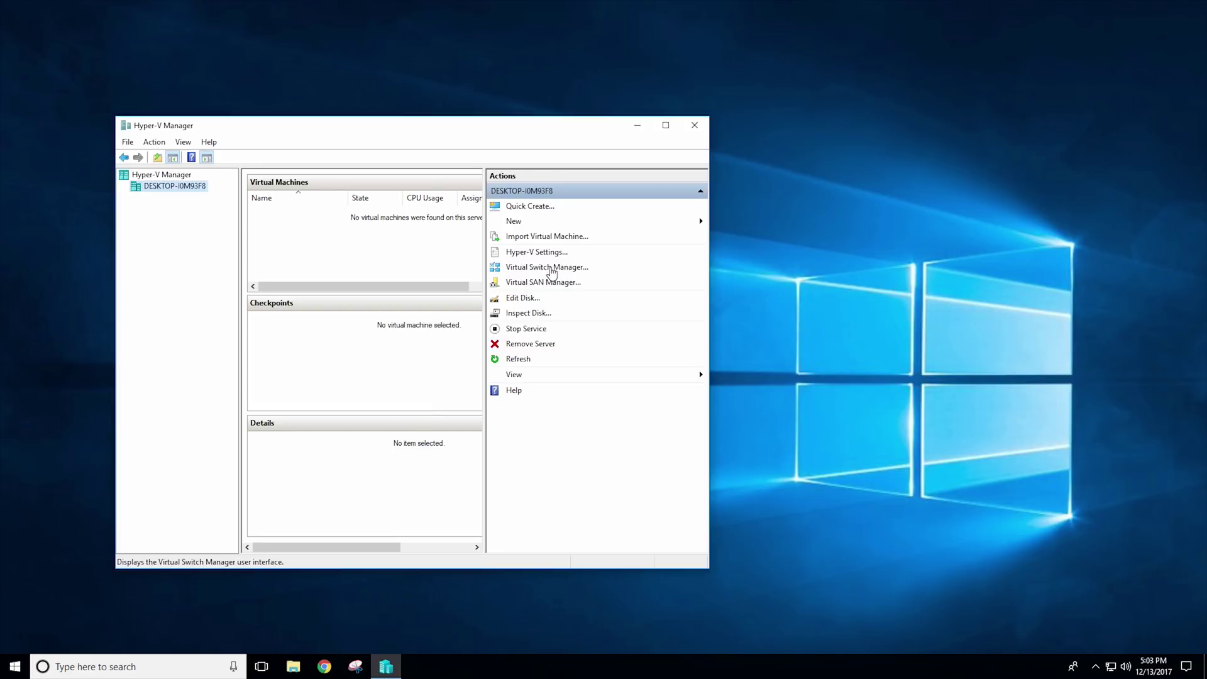
Create a new external virtual switch and name it SOAT-VS01
left_click(548, 269)
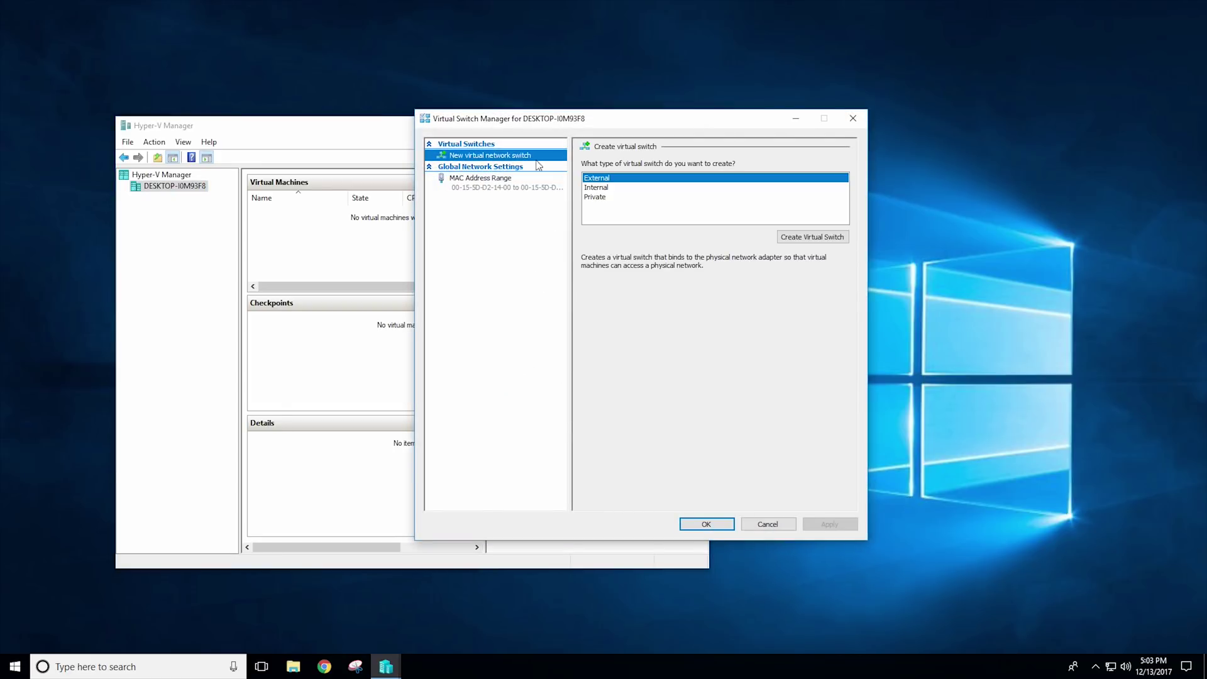
left_click(811, 242)
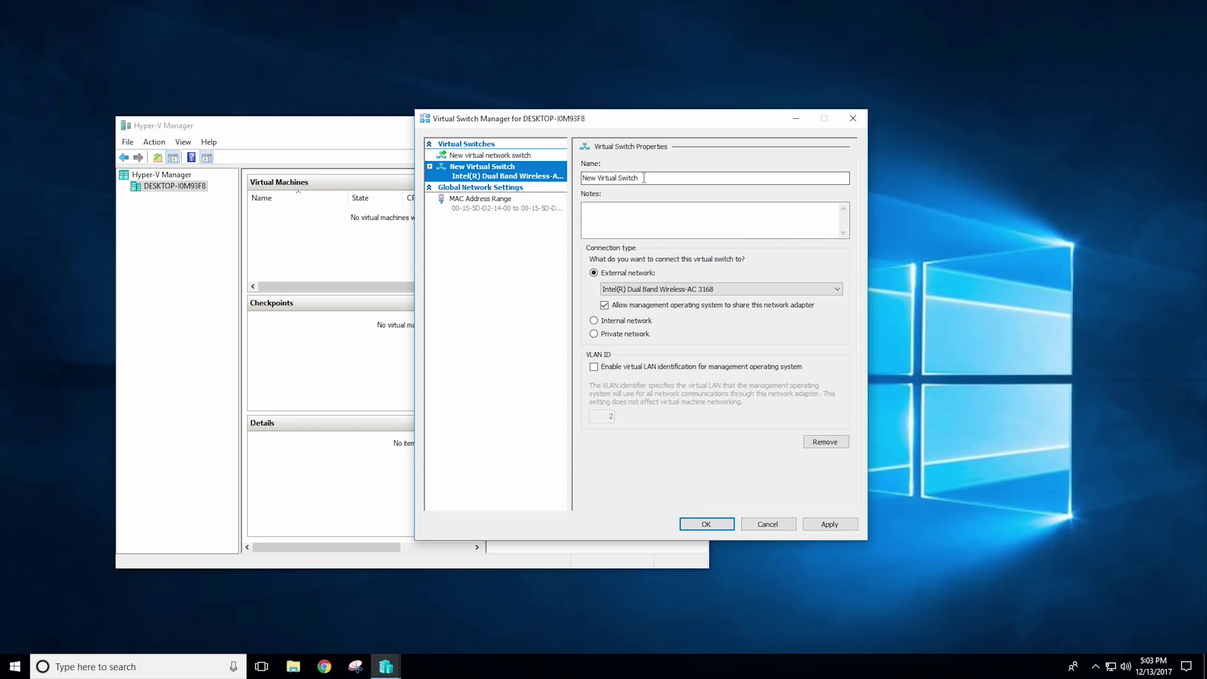
left_click_drag(640, 178, 523, 170)
type("VS01")
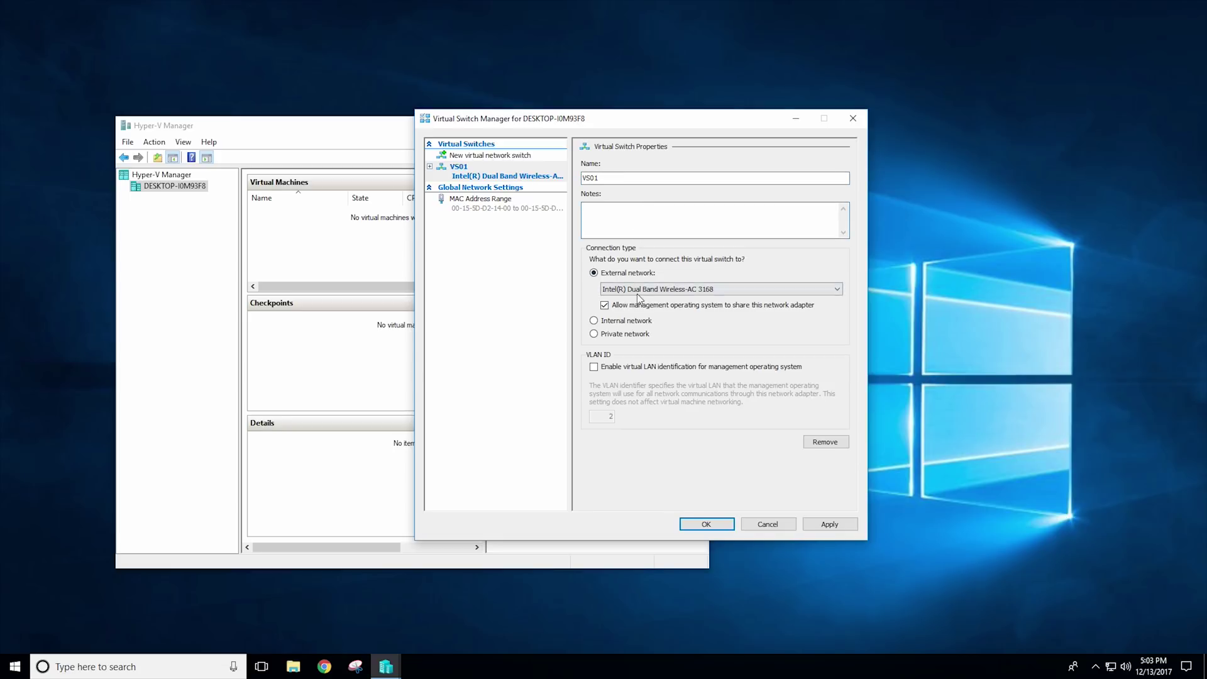
left_click(582, 178)
type("SOAT-")
Bind the virtual switch to the Intel(R) I211 Gigabit Network Connection adapter, apply the change, and close the switch manager
left_click(656, 291)
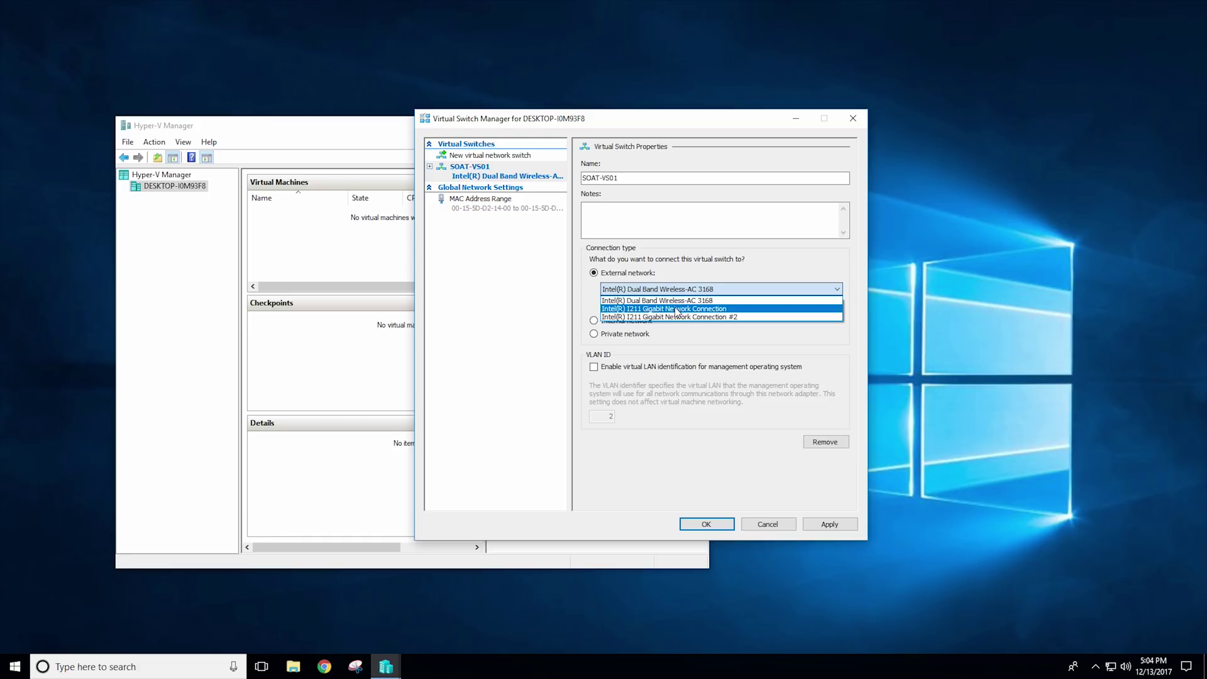
left_click(677, 308)
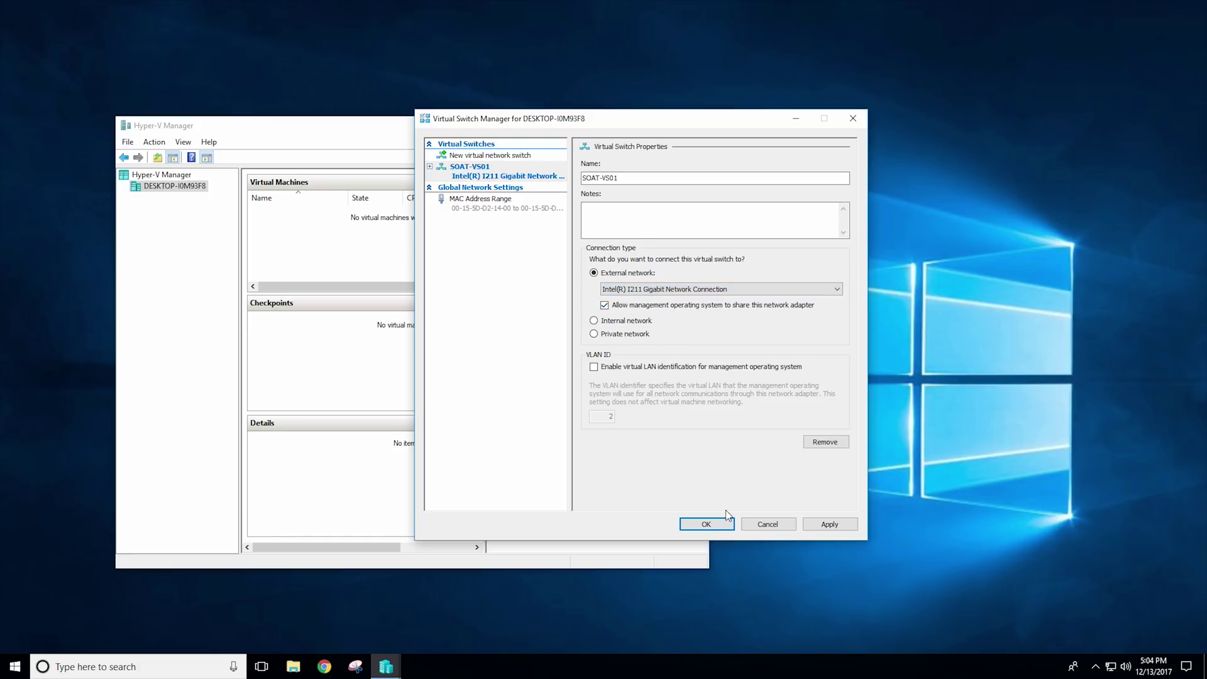
left_click(828, 525)
left_click(670, 370)
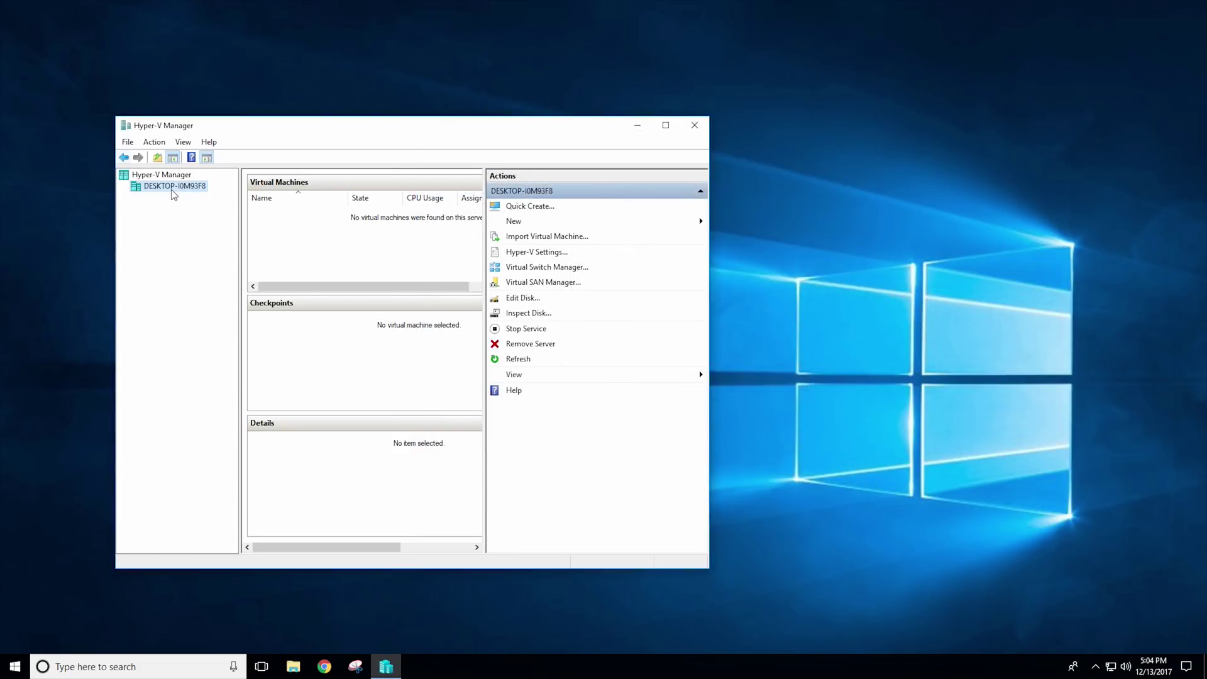
Start creating a new virtual machine on the local server and name it SOAT-ETH
right_click(173, 190)
mouse_move(207, 212)
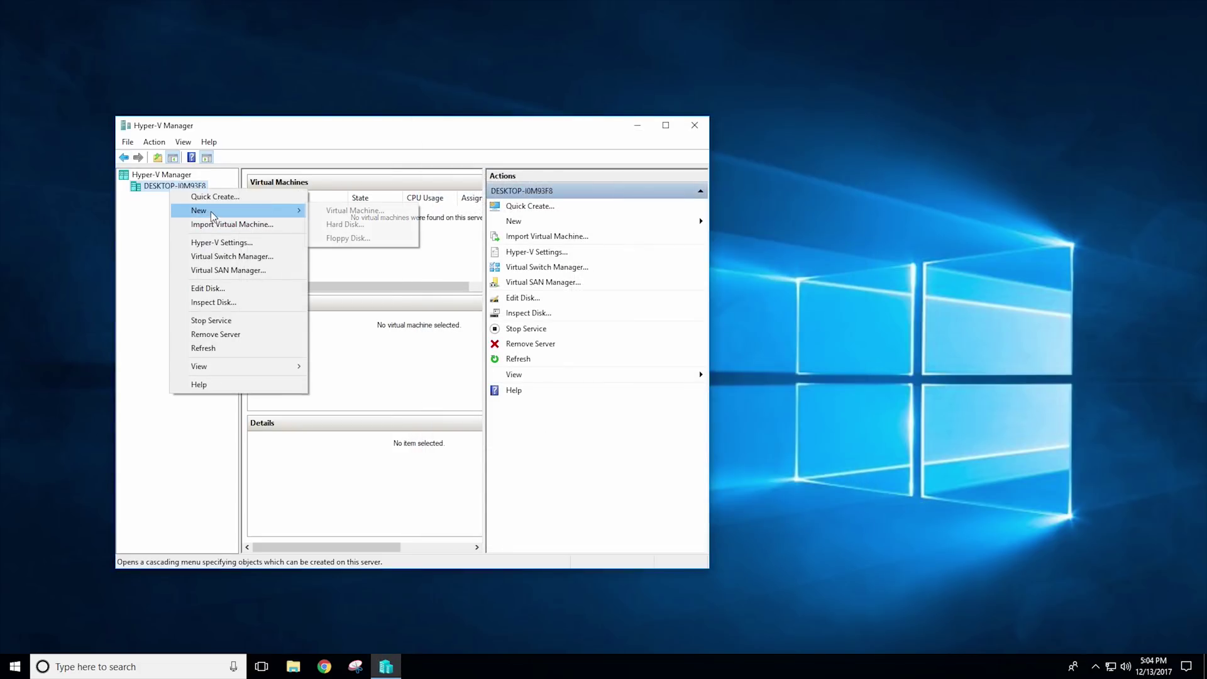
left_click(354, 214)
left_click(687, 474)
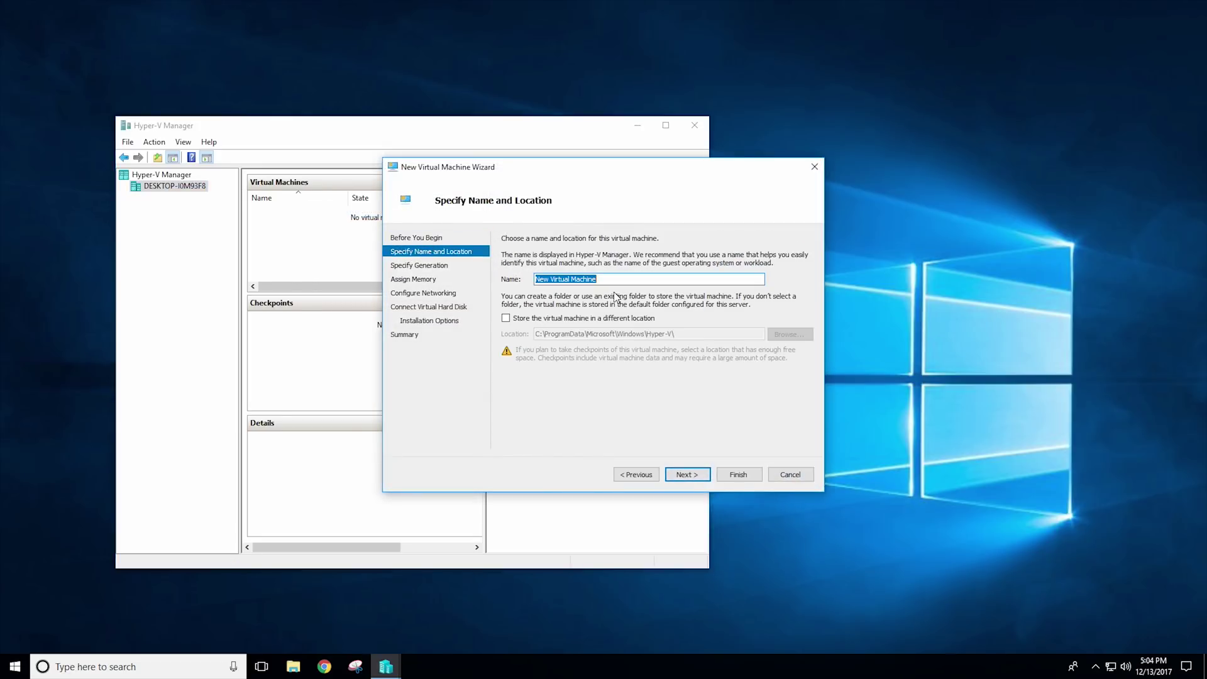
type("SOAT-ETH")
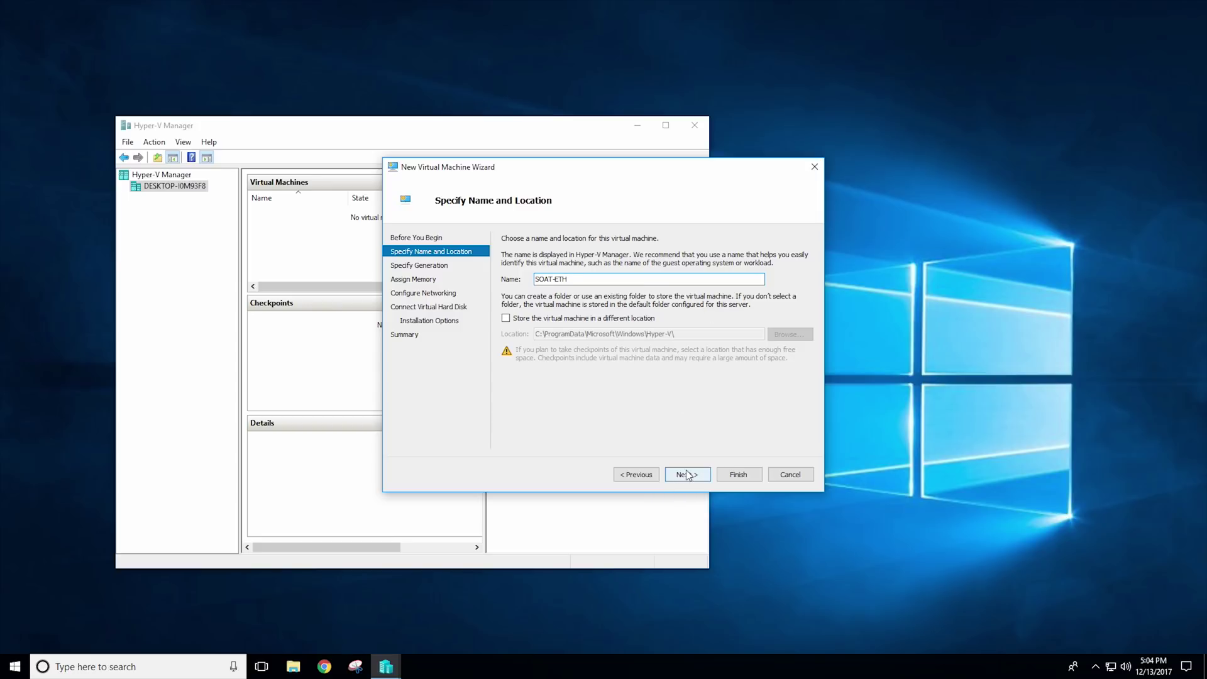
Store the virtual machine in a different location, choosing the VHD folder inside the user profile's AppData folder
left_click(546, 319)
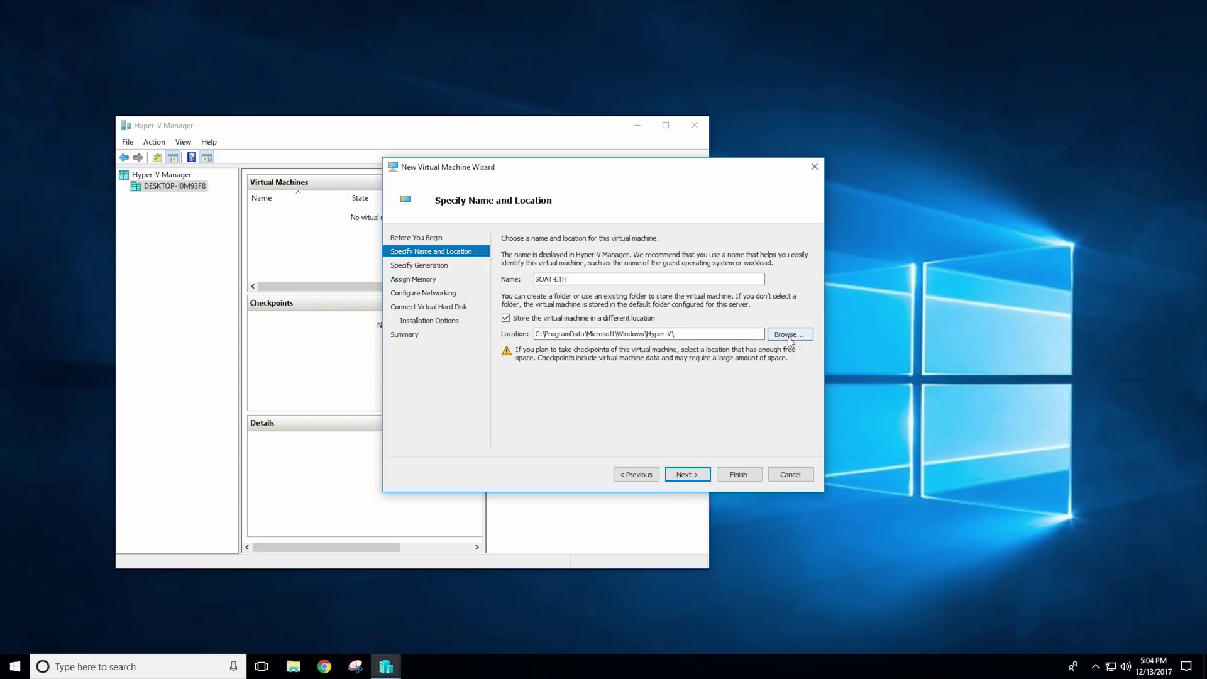
left_click_drag(566, 333, 700, 343)
left_click(770, 337)
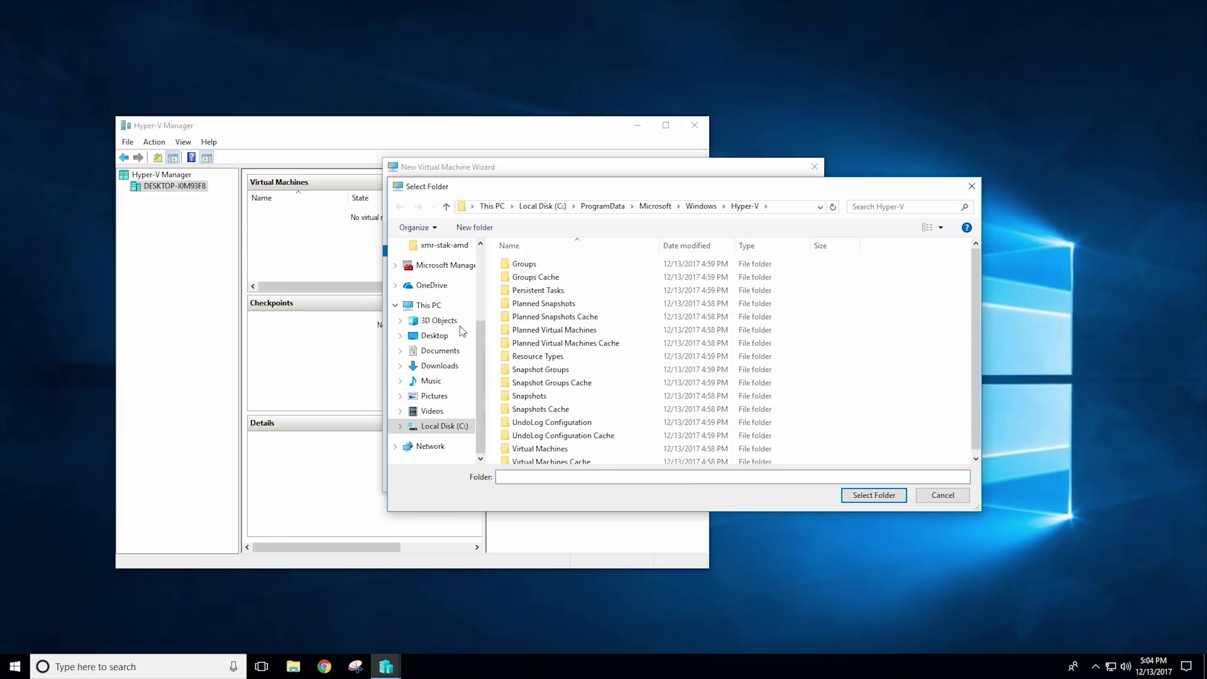
left_click(442, 427)
double_click(522, 397)
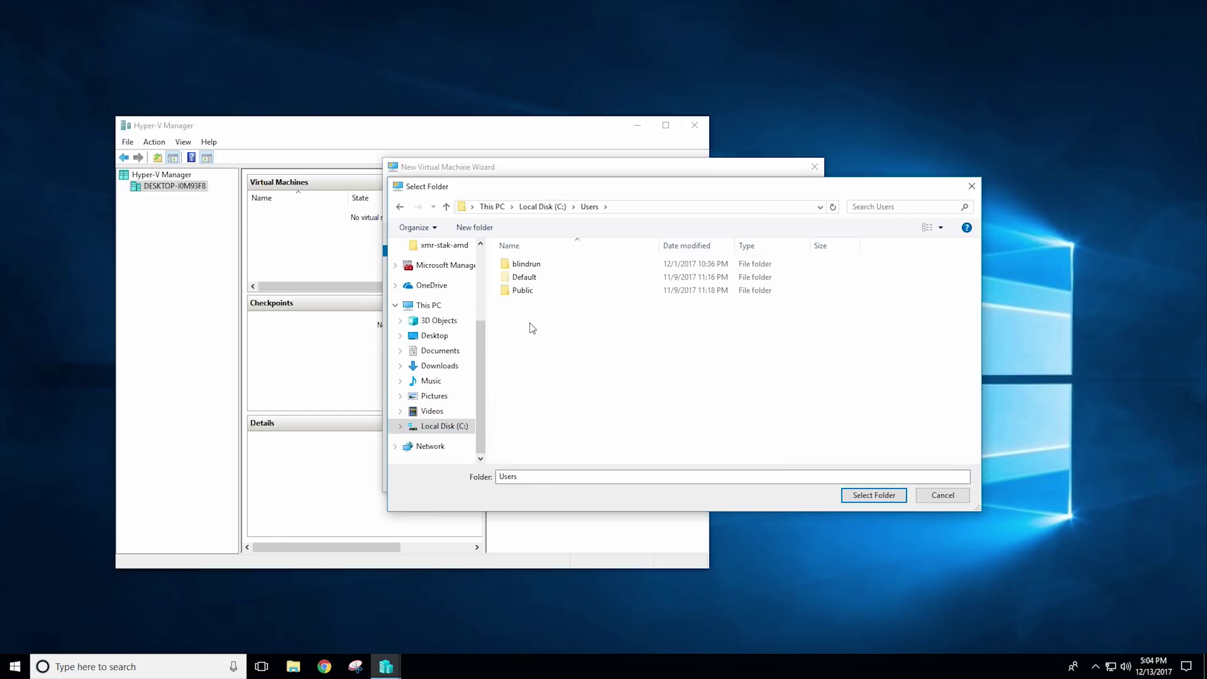
double_click(525, 264)
double_click(527, 291)
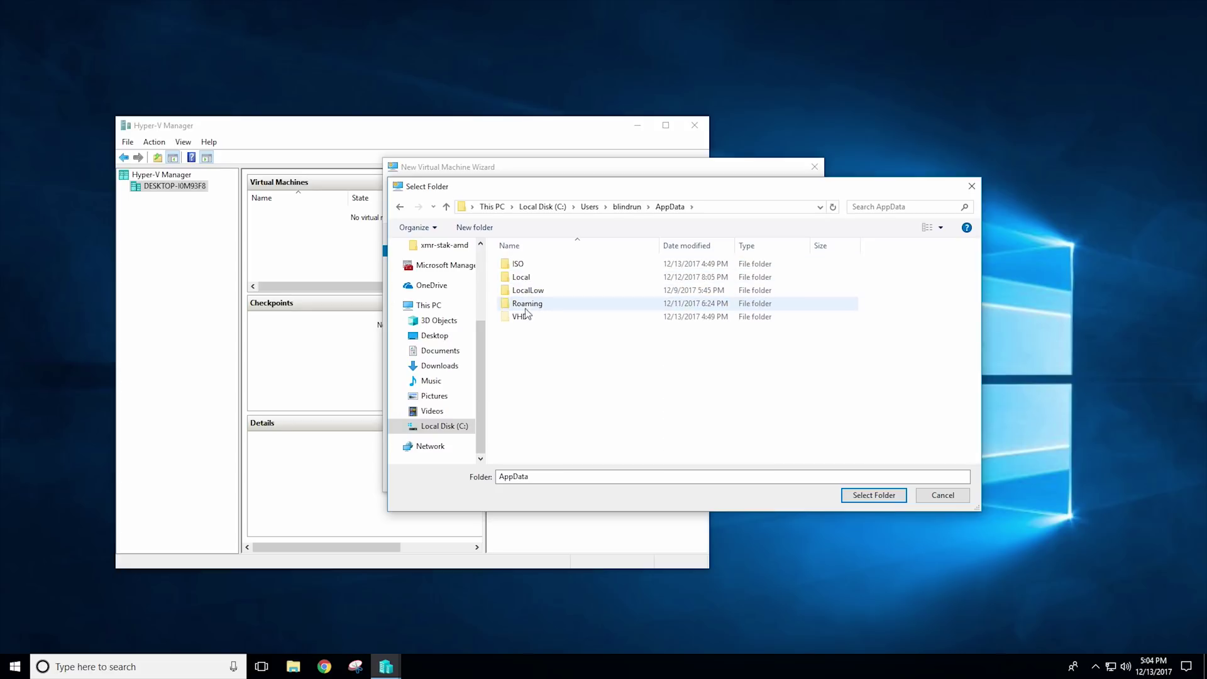
left_click(524, 318)
left_click(873, 495)
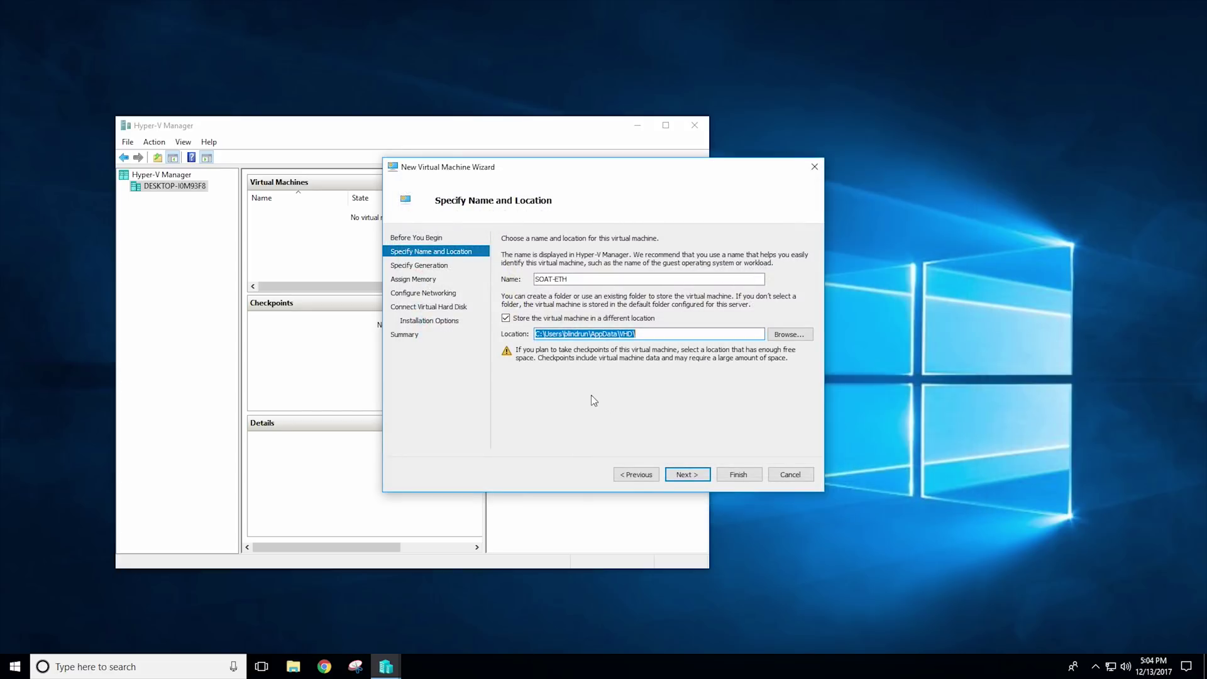
left_click(687, 474)
Make the virtual machine Generation 2 with the default memory and connect its network adapter to SOAT-VS01
left_click(525, 292)
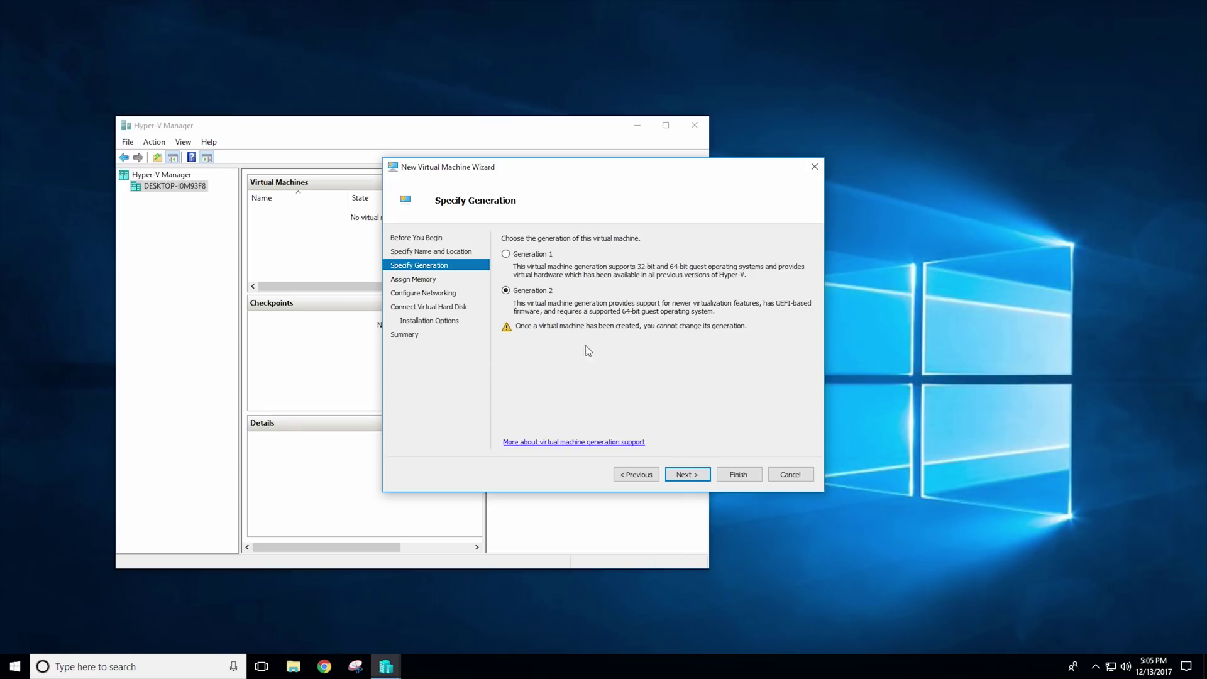
left_click(691, 474)
left_click(691, 474)
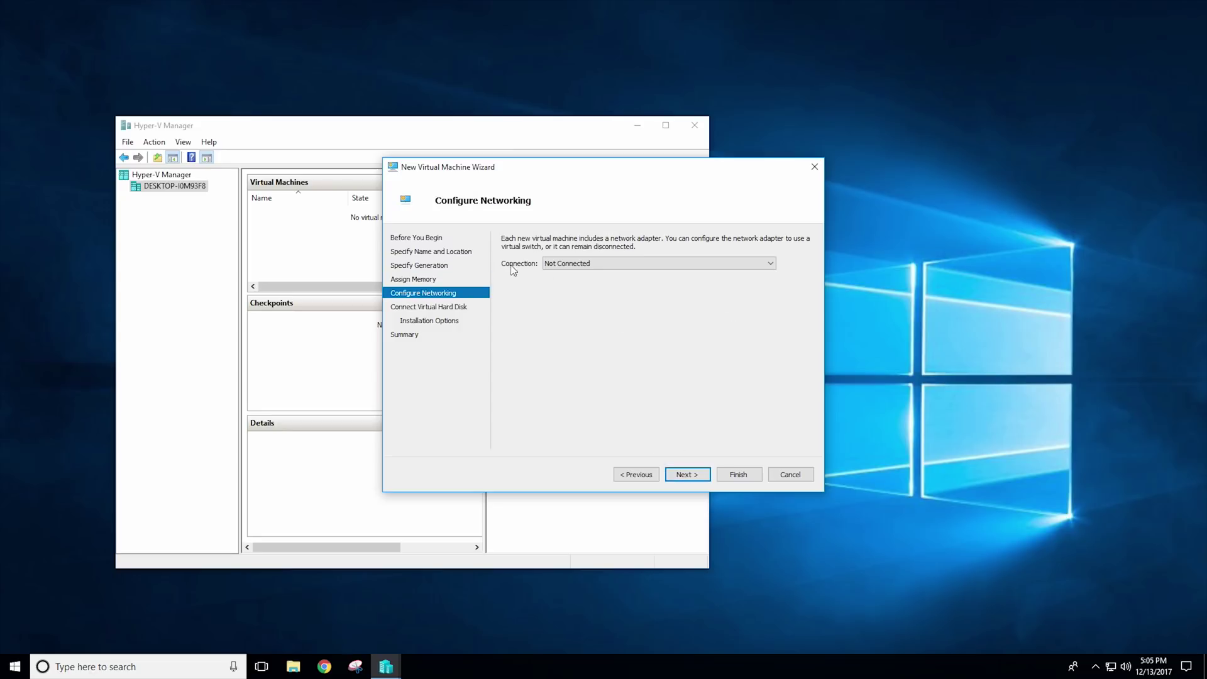
left_click(557, 263)
left_click(576, 283)
left_click(688, 475)
Create the virtual hard disk SOAT-ETH.vhdx with a size of 32 GB
key("End")
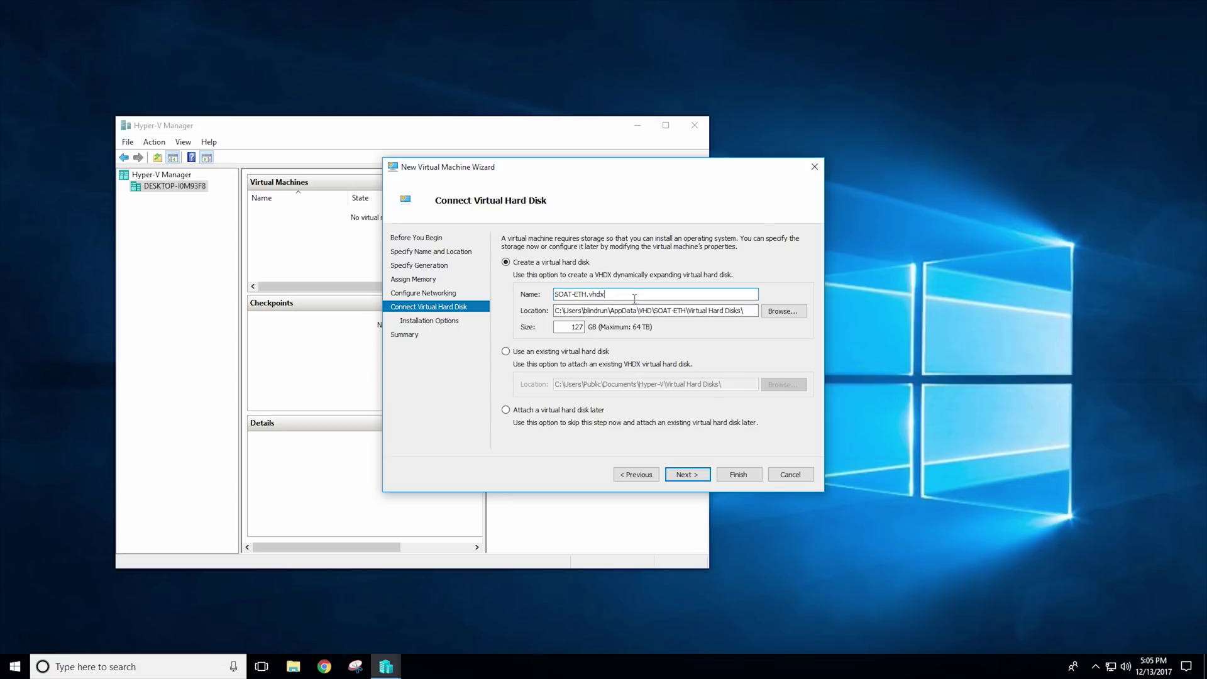
double_click(565, 326)
left_click(562, 327)
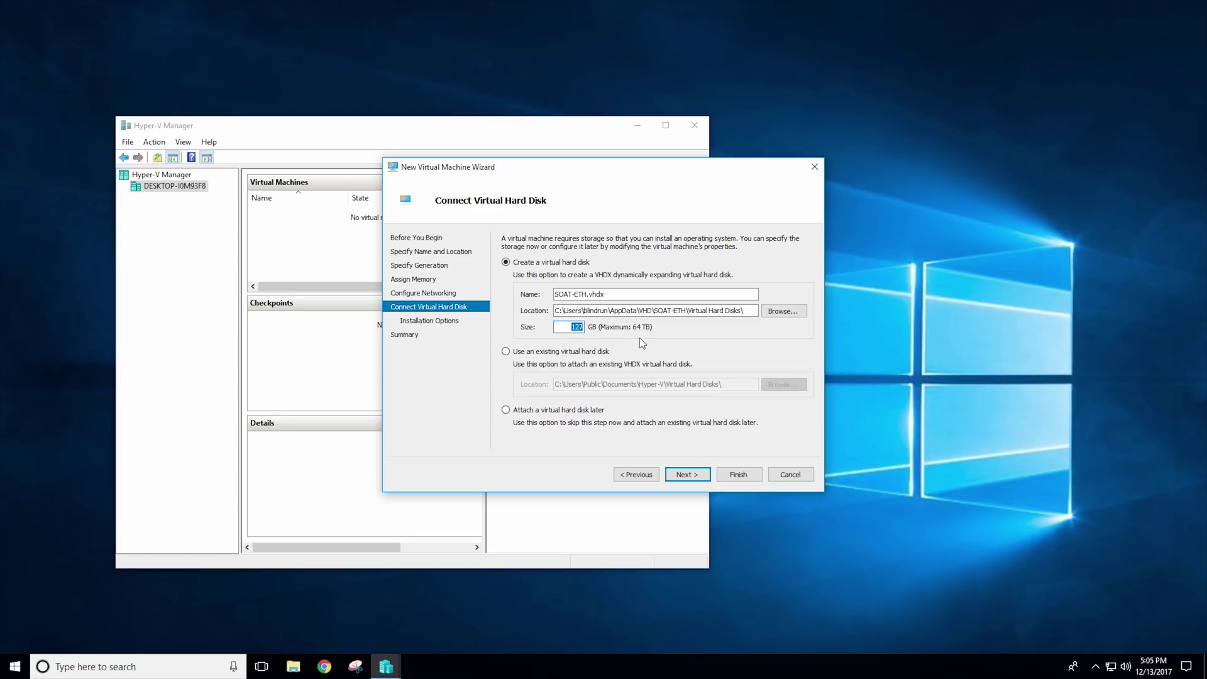
type("32")
left_click(688, 476)
Set the operating system to install from Windows.iso in the AppData ISO folder and finish creating the virtual machine
left_click(554, 280)
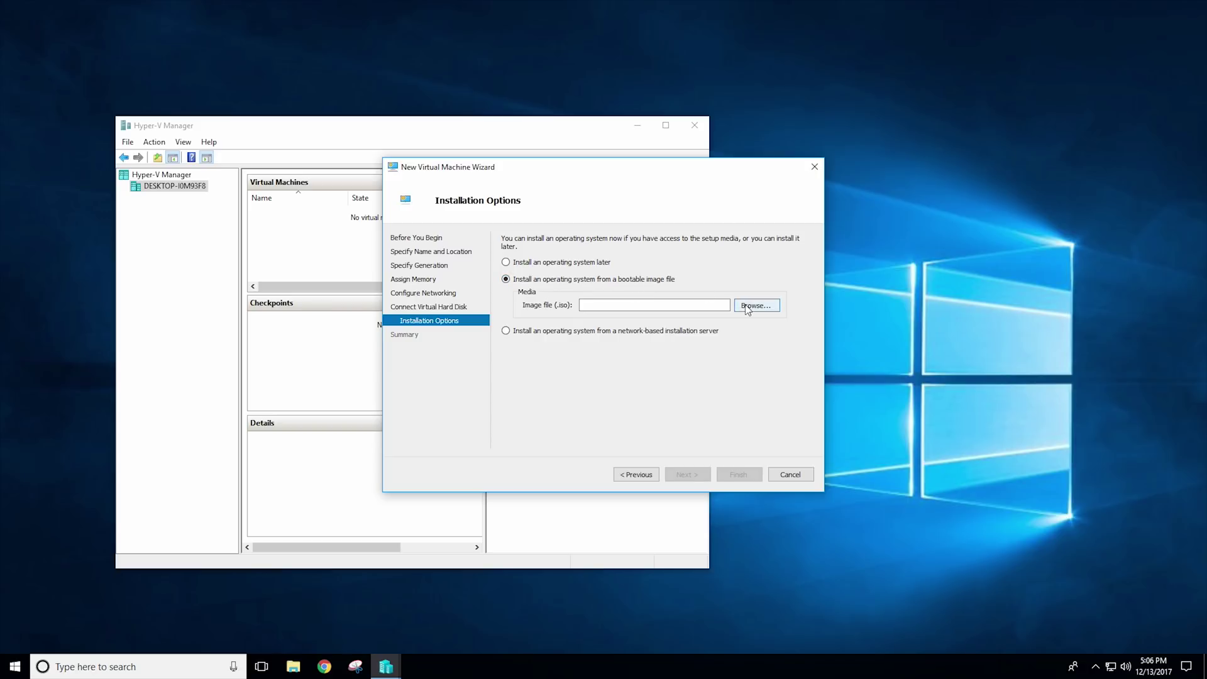
left_click(760, 307)
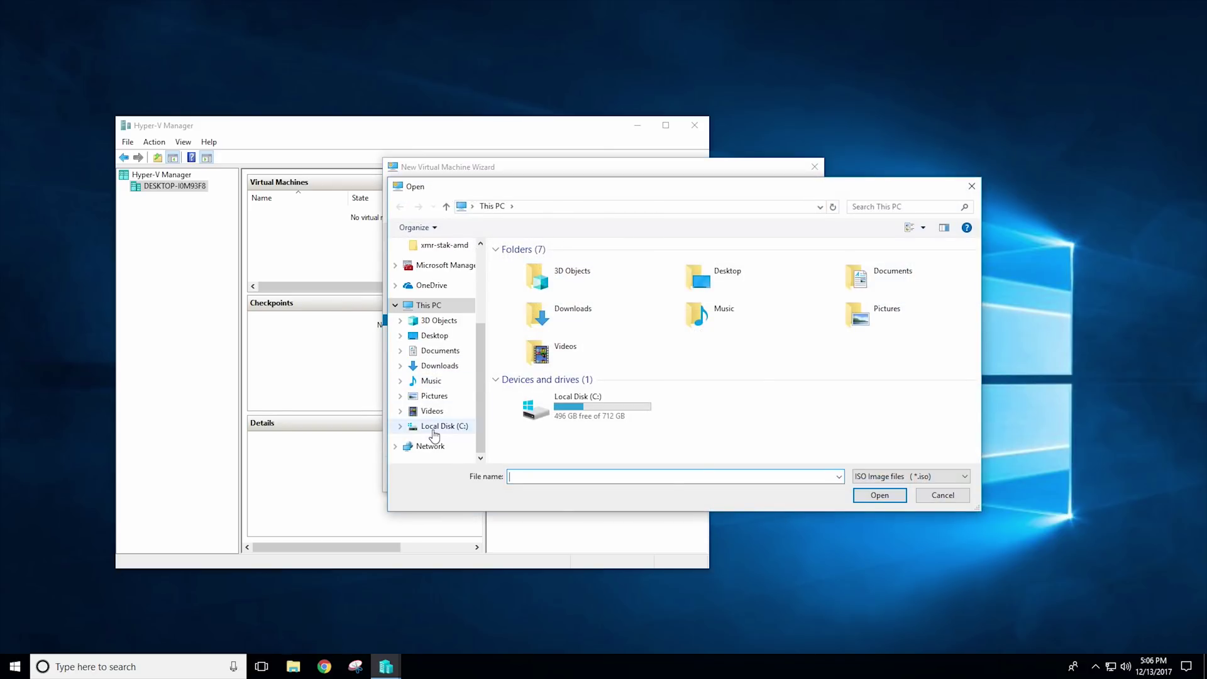
left_click(434, 427)
double_click(528, 398)
double_click(531, 264)
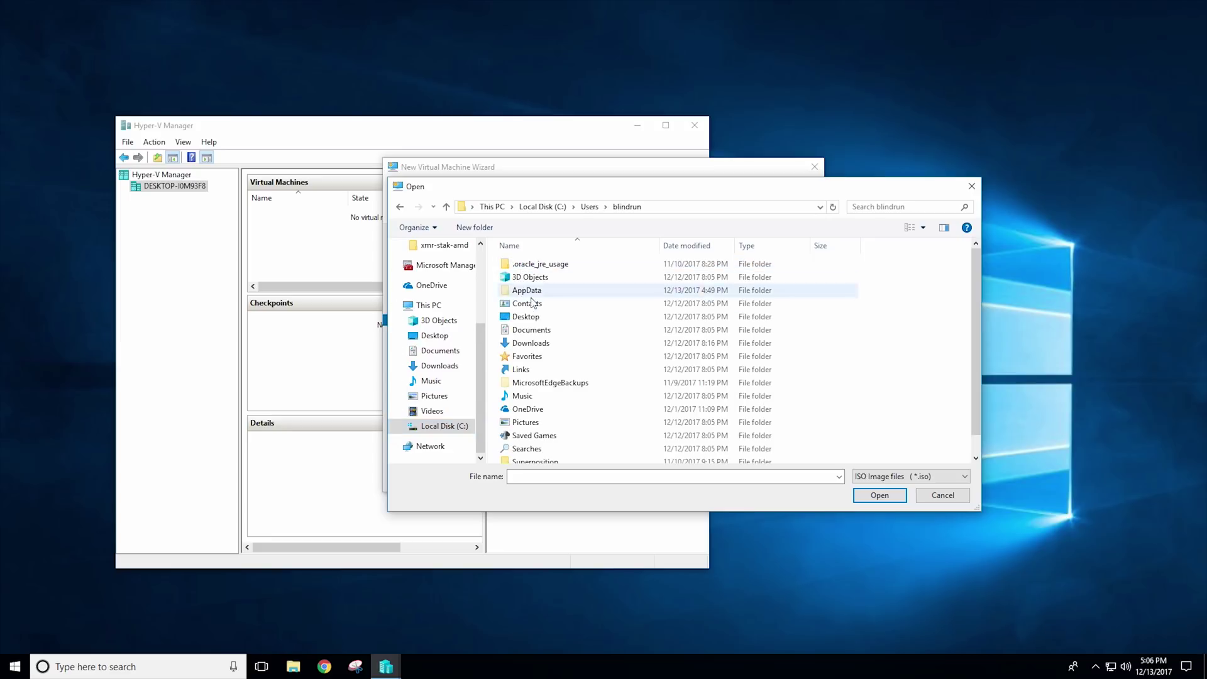
double_click(528, 291)
double_click(528, 265)
left_click(528, 264)
left_click(879, 495)
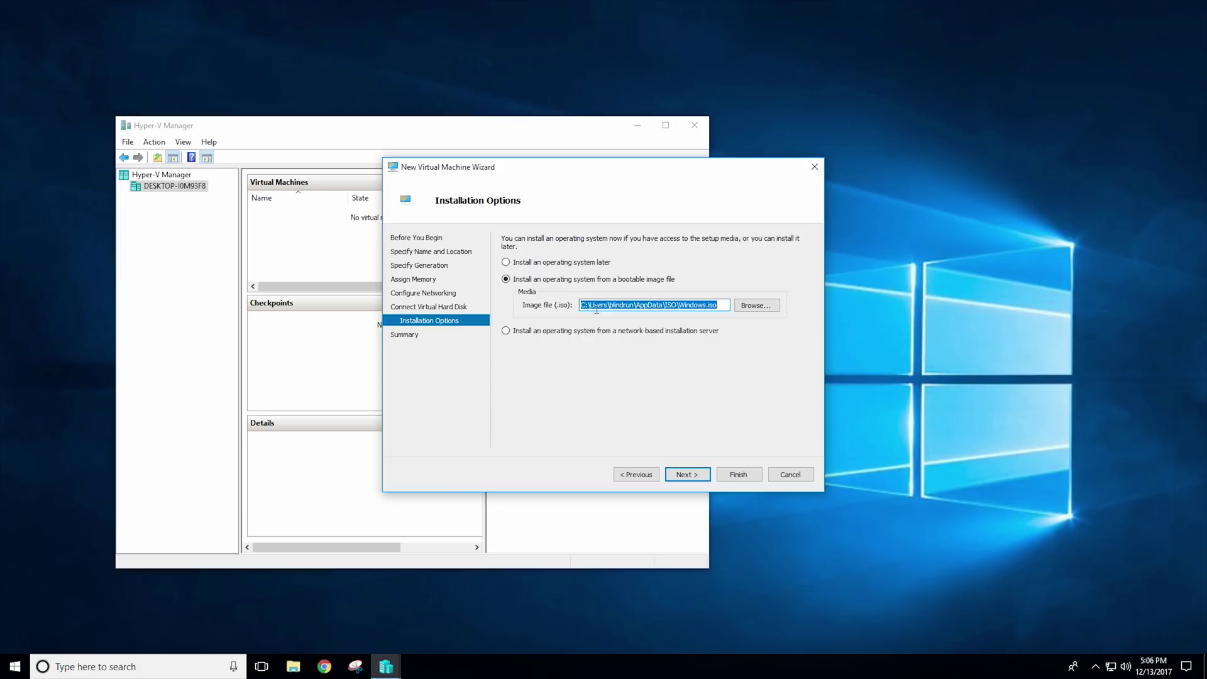
left_click(687, 474)
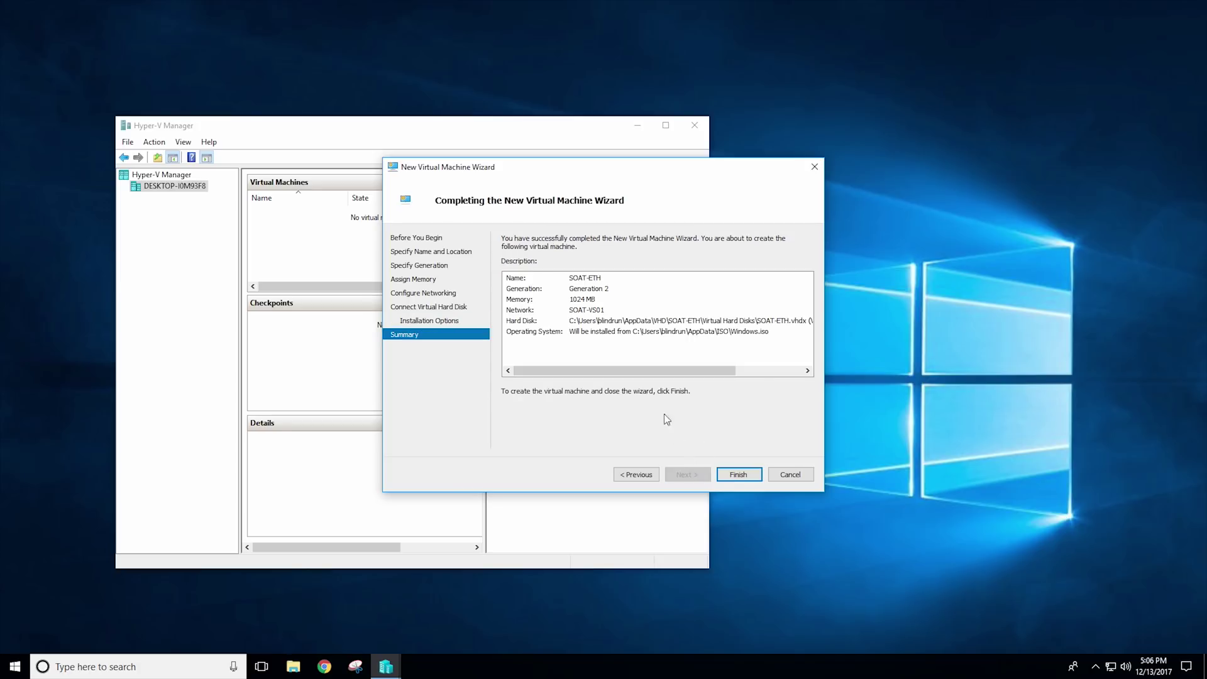
left_click(738, 474)
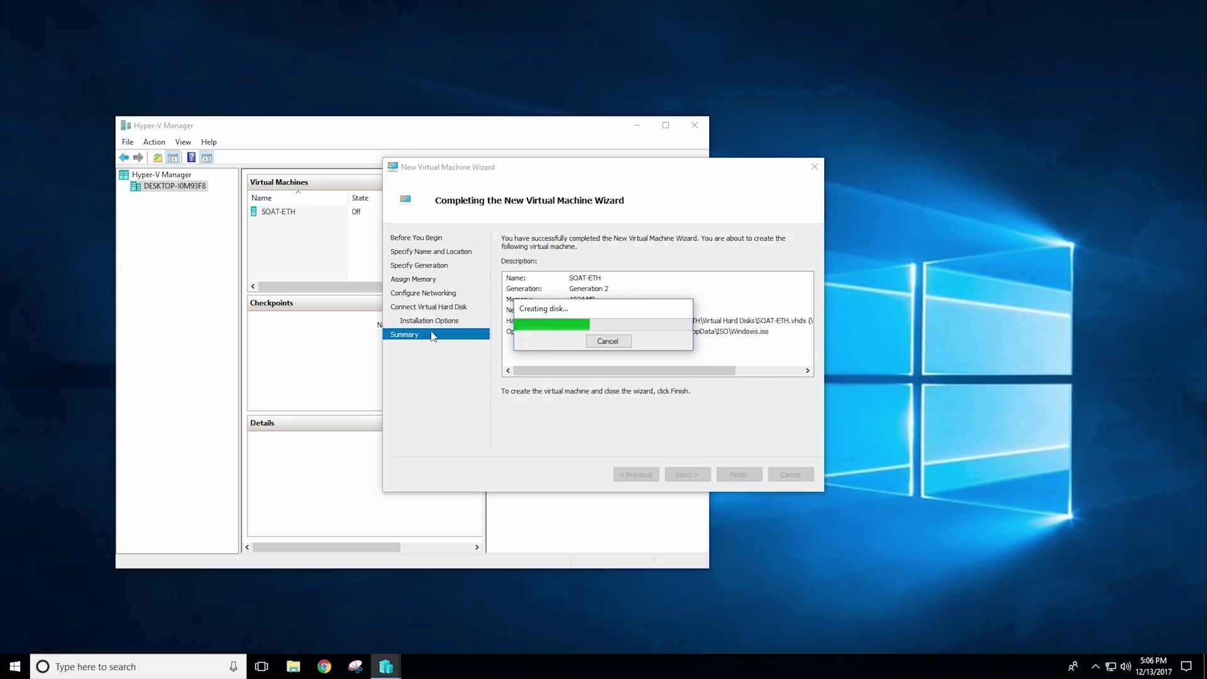
Open the settings of the SOAT-ETH virtual machine and review its firmware boot order and security options
right_click(291, 212)
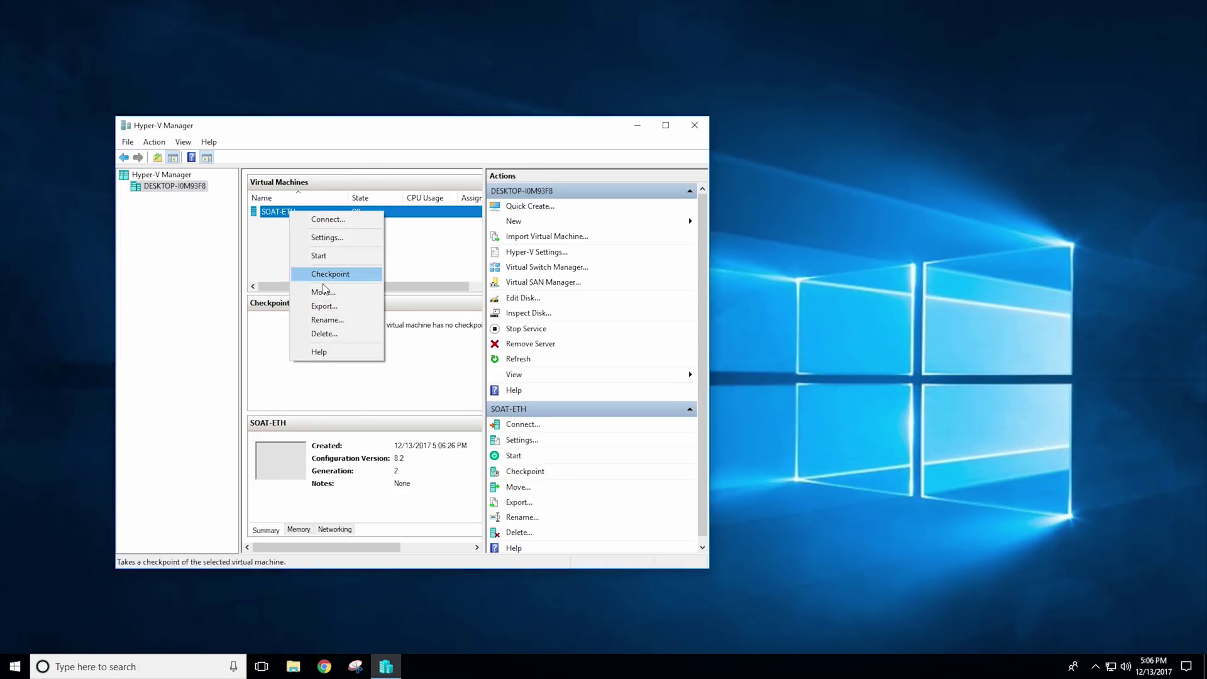
left_click(327, 237)
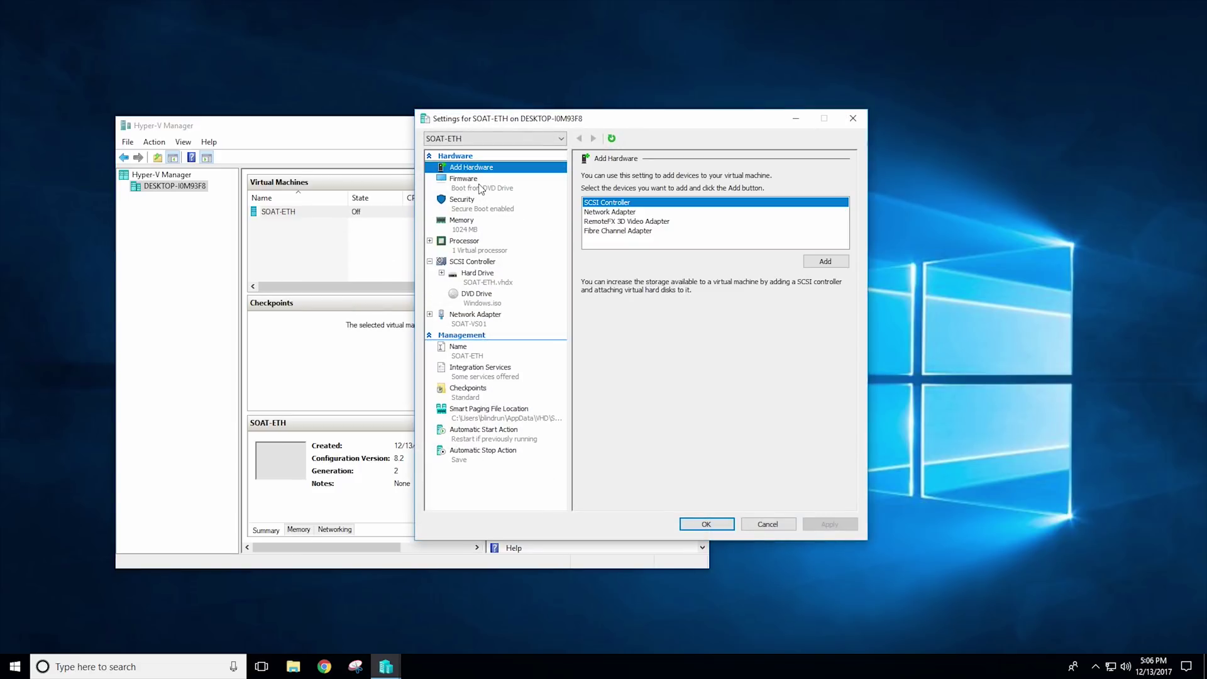
left_click(476, 188)
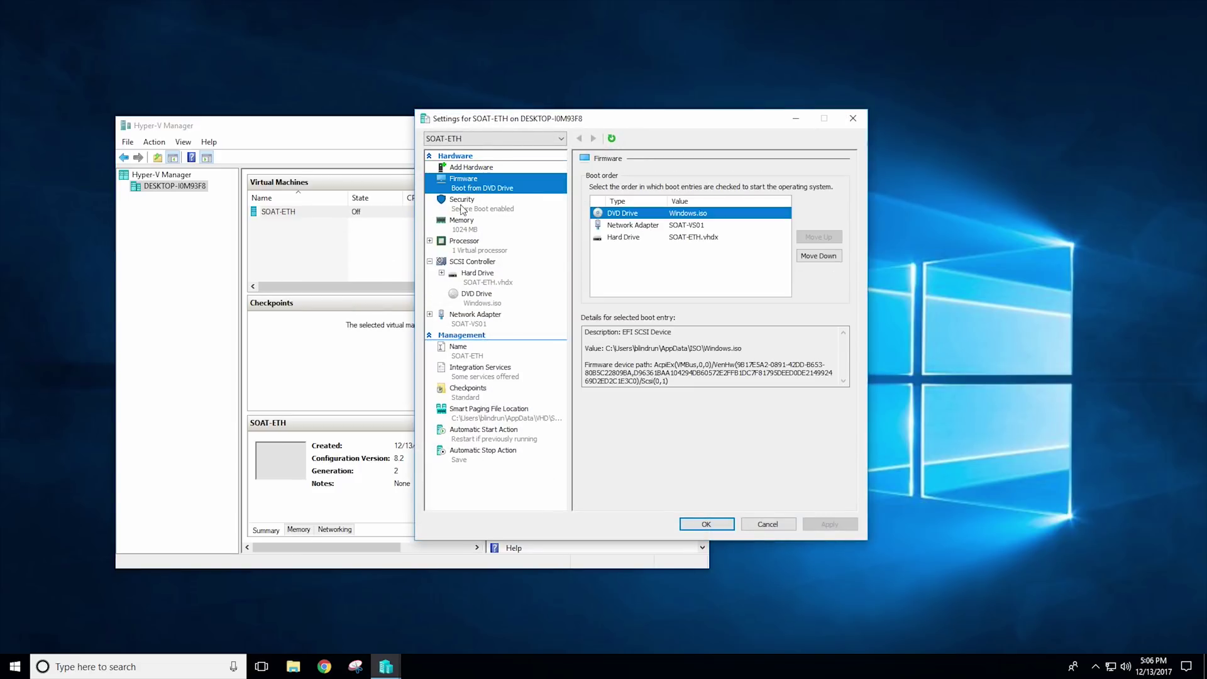
left_click(461, 203)
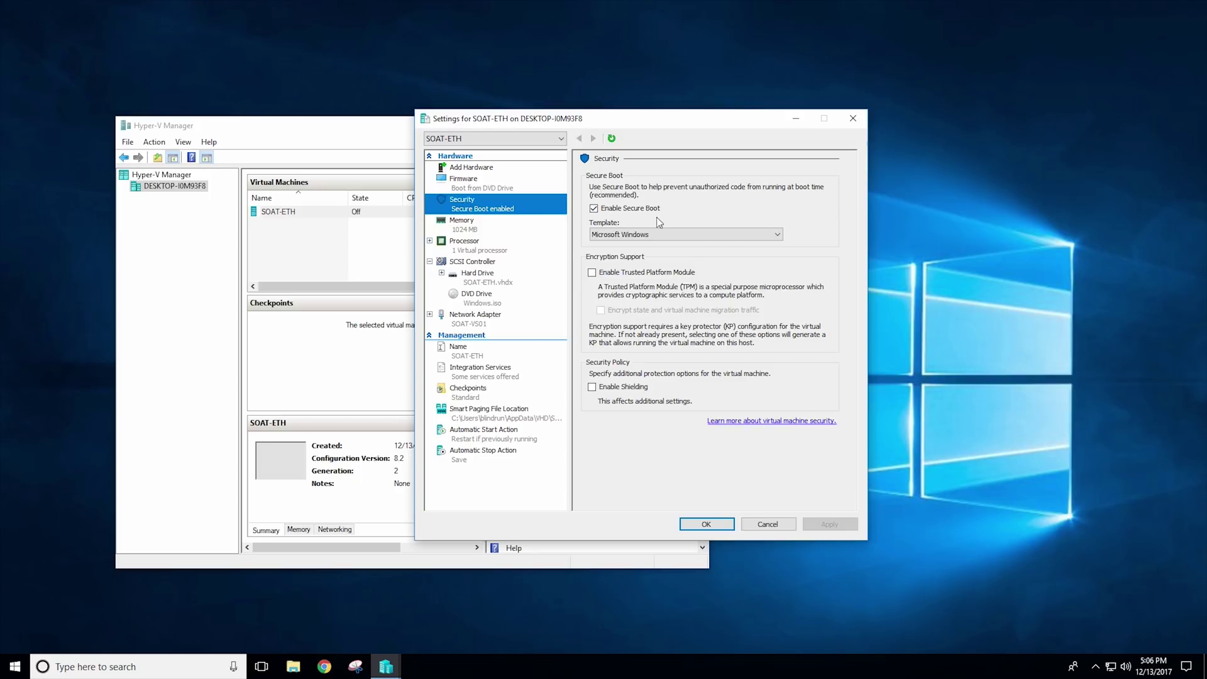
Keep the Microsoft Windows Secure Boot template and enable the Trusted Platform Module with encryption of state and migration traffic
left_click(684, 235)
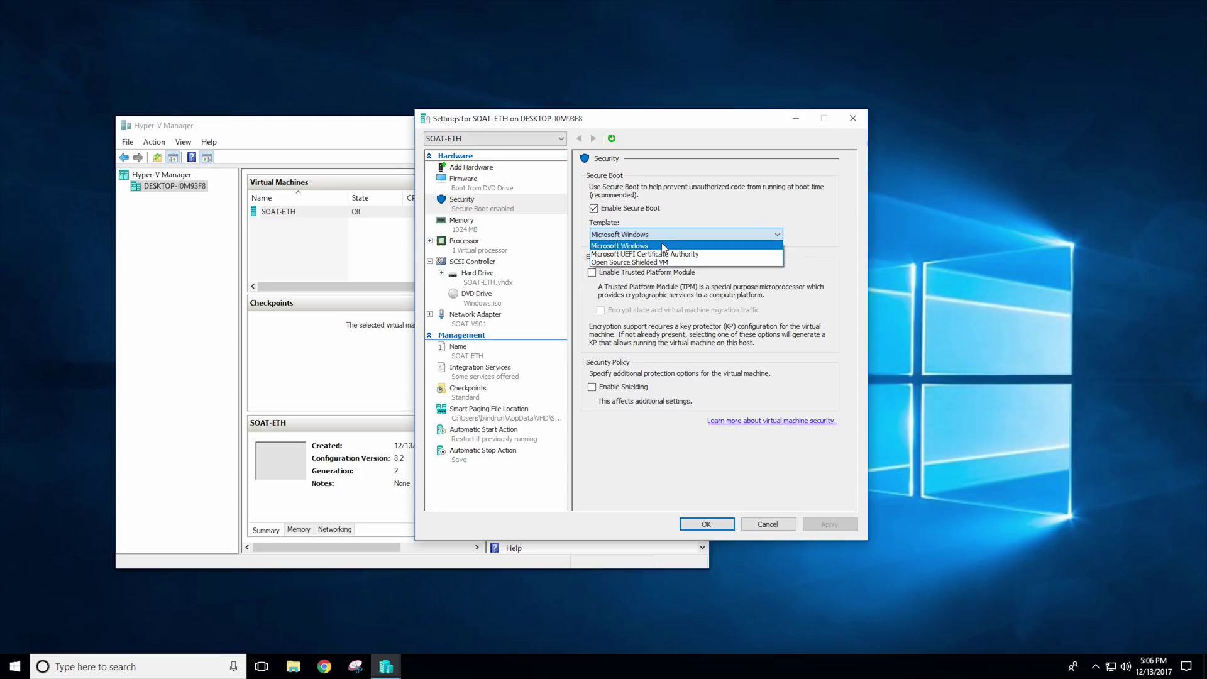
left_click(663, 247)
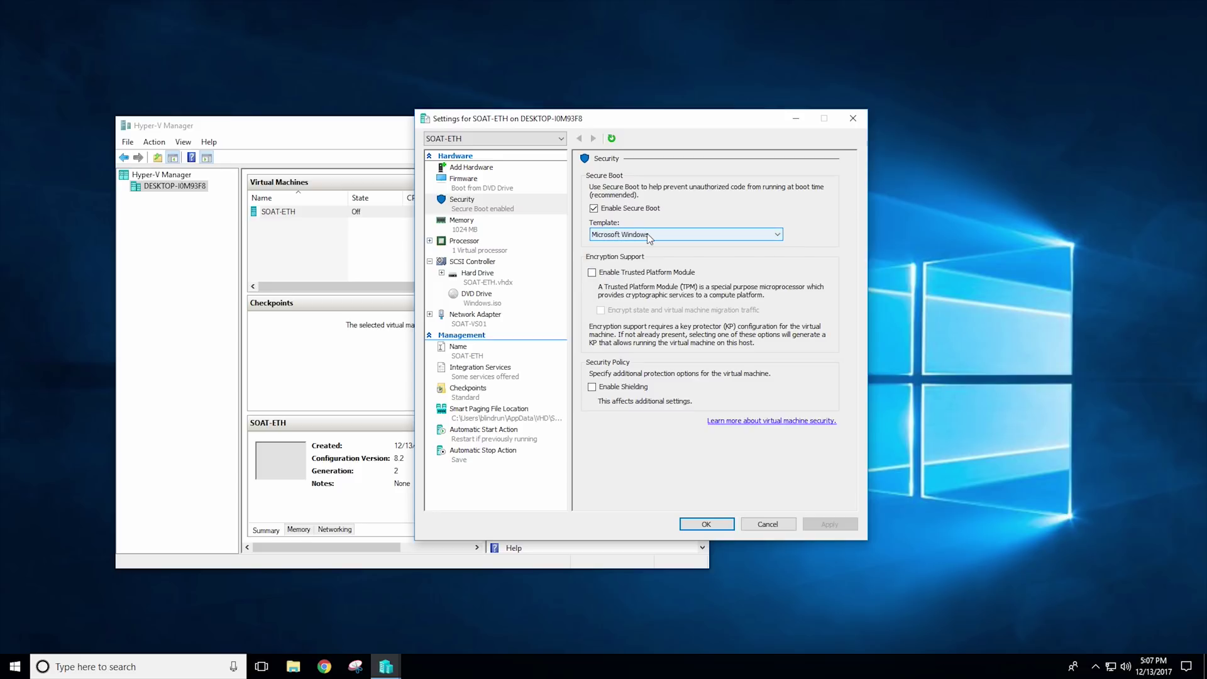
left_click(647, 234)
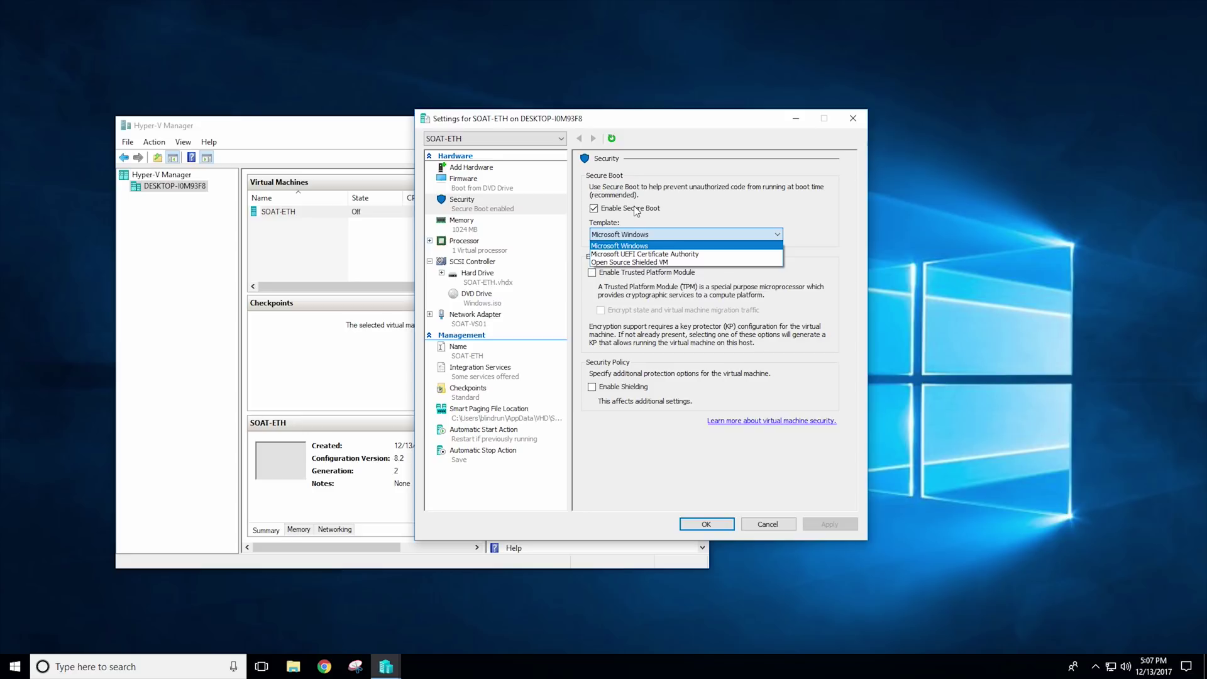
left_click(684, 199)
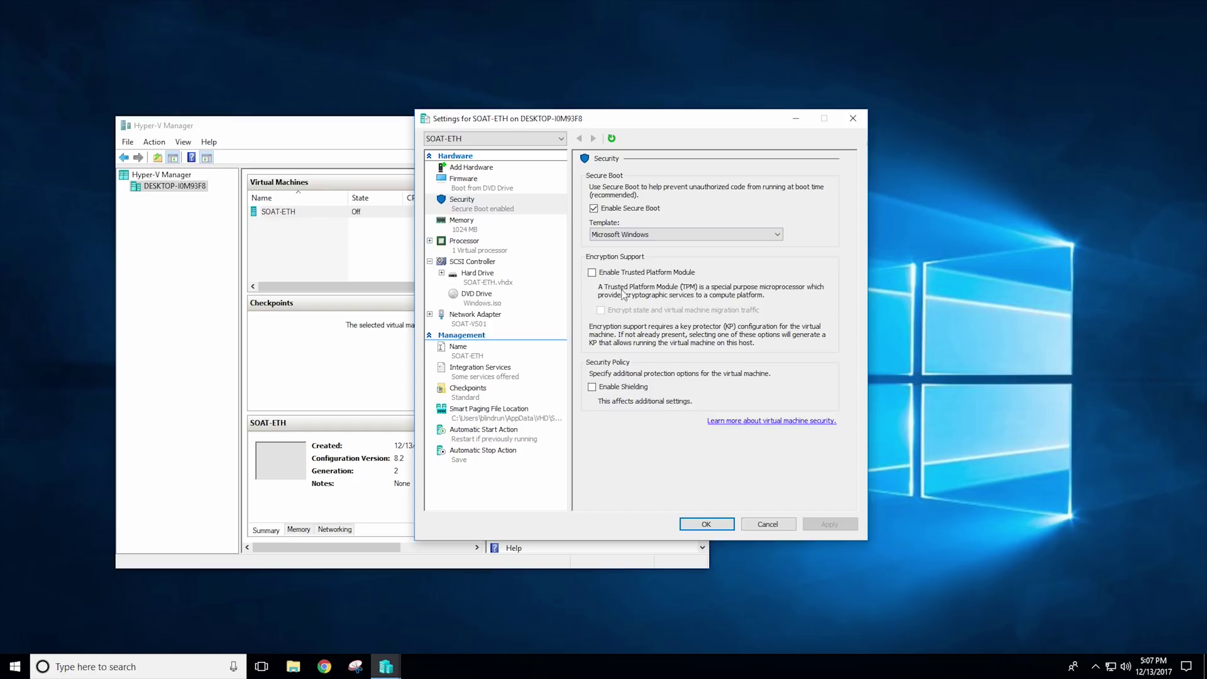
left_click(592, 274)
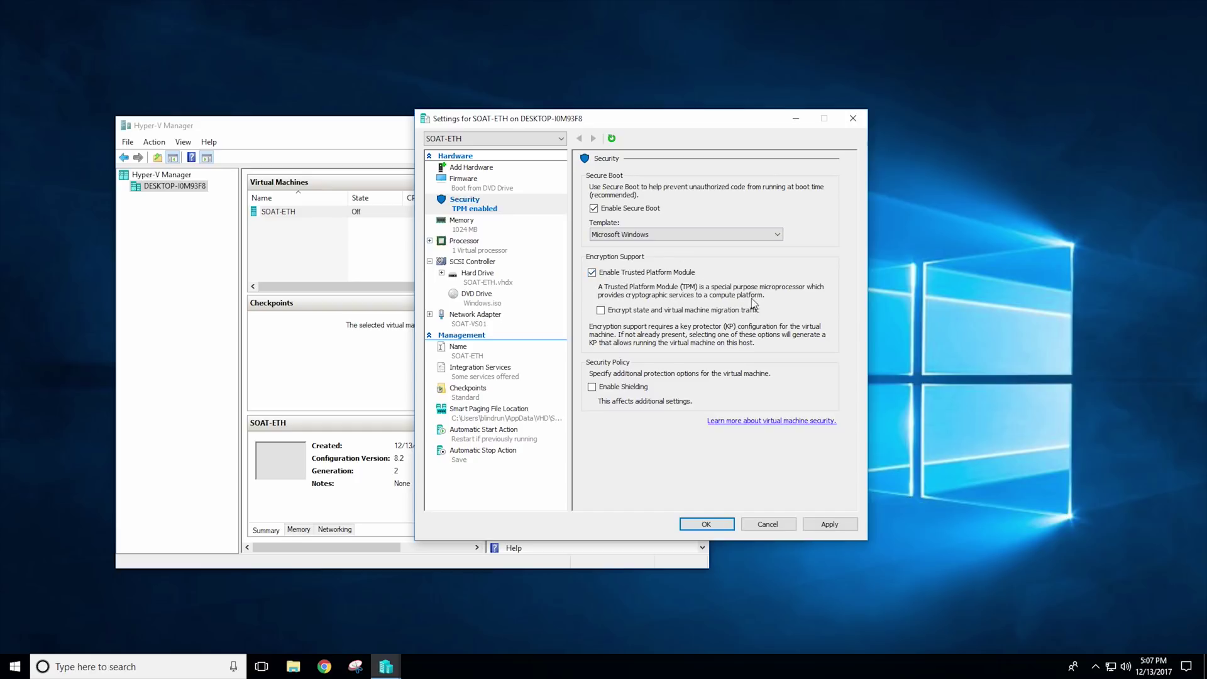
left_click(602, 312)
Review the memory settings, set the number of virtual processors to 4, and apply the SOAT-ETH settings
left_click(462, 224)
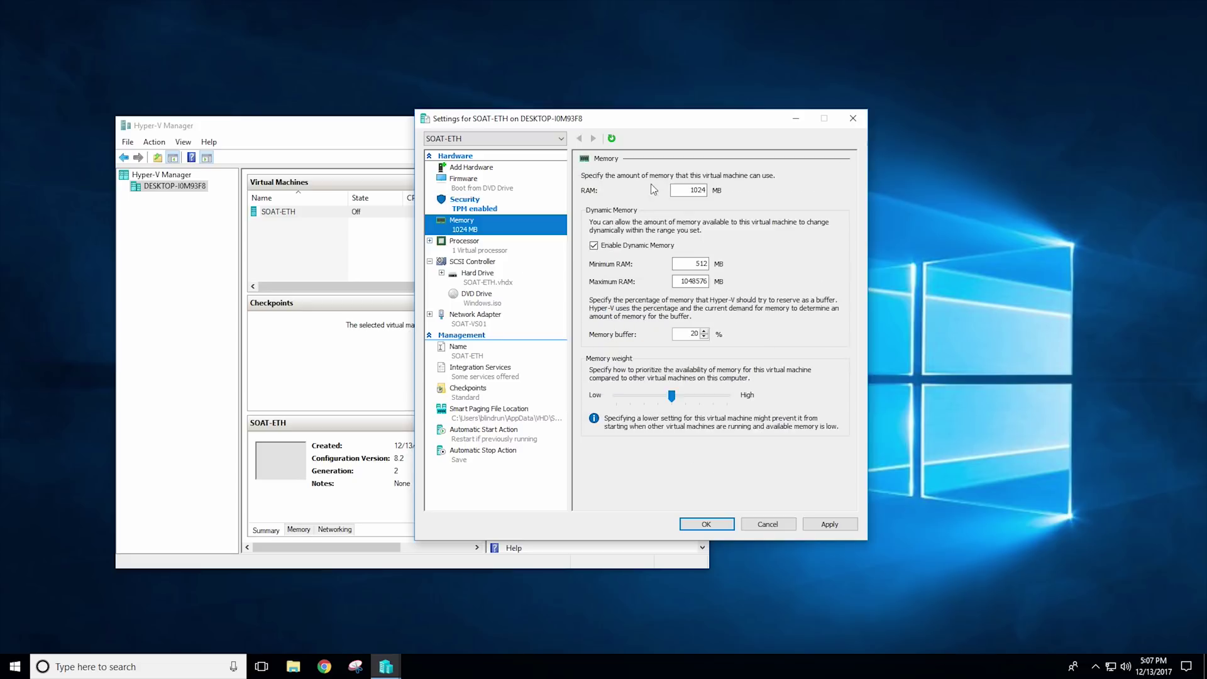
left_click(467, 247)
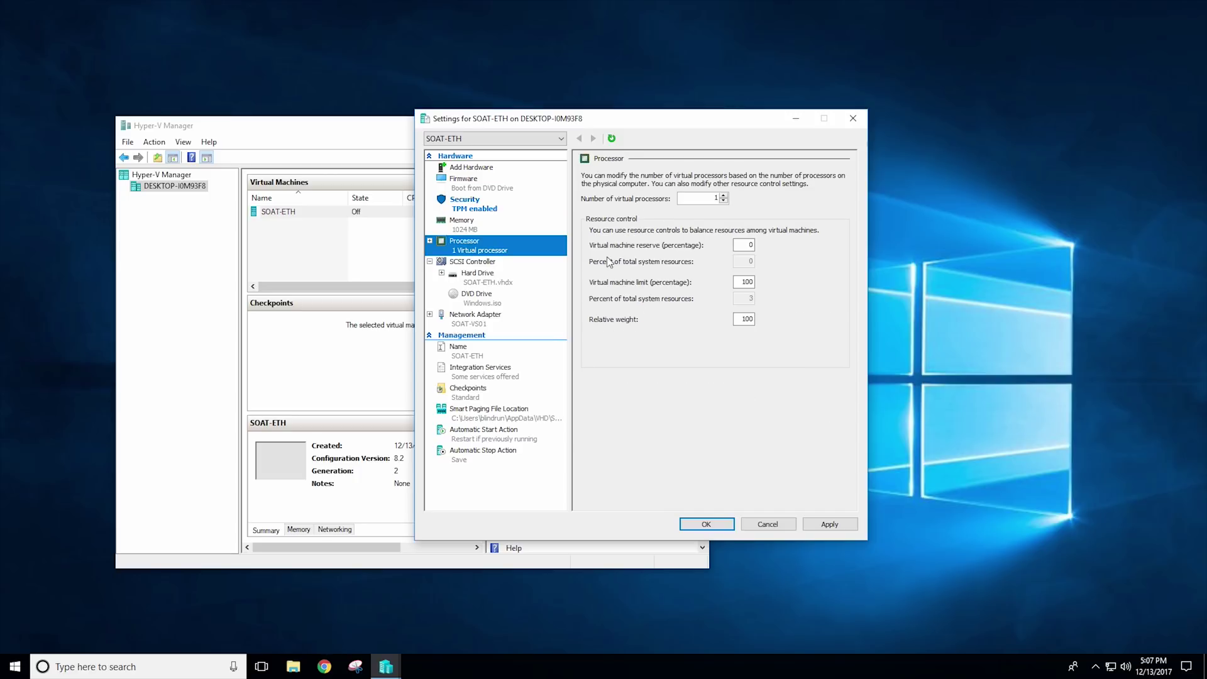
left_click(702, 198)
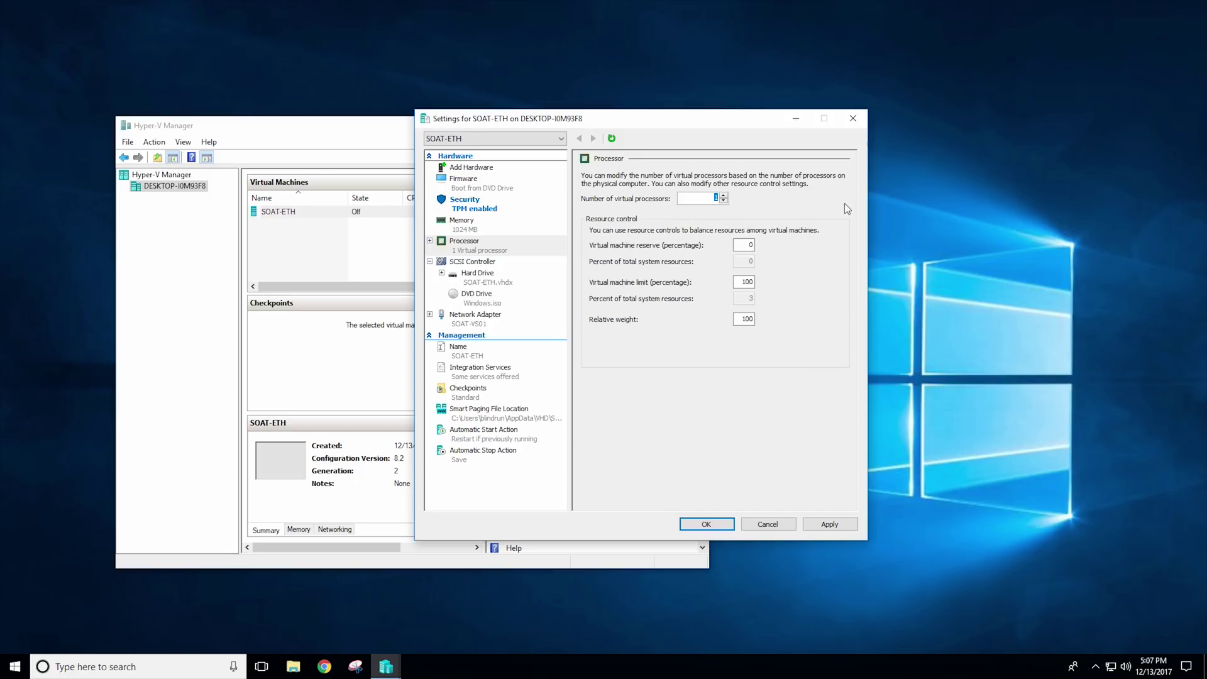
type("4")
left_click(479, 206)
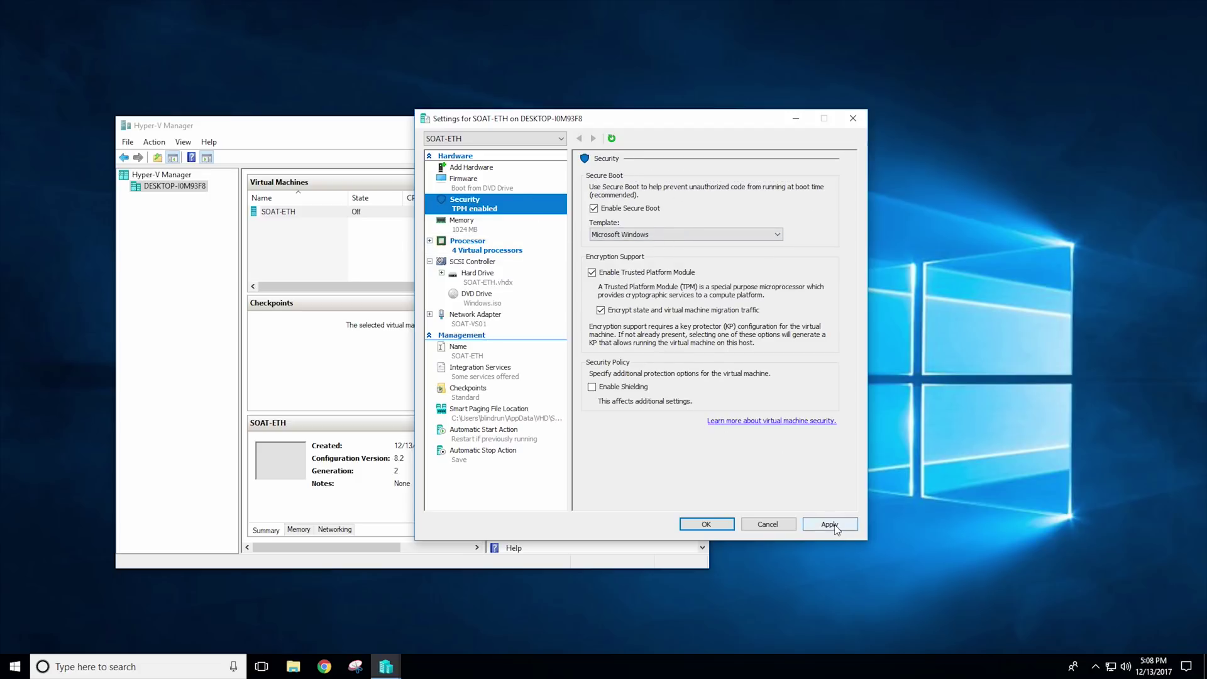
left_click(830, 525)
left_click(706, 524)
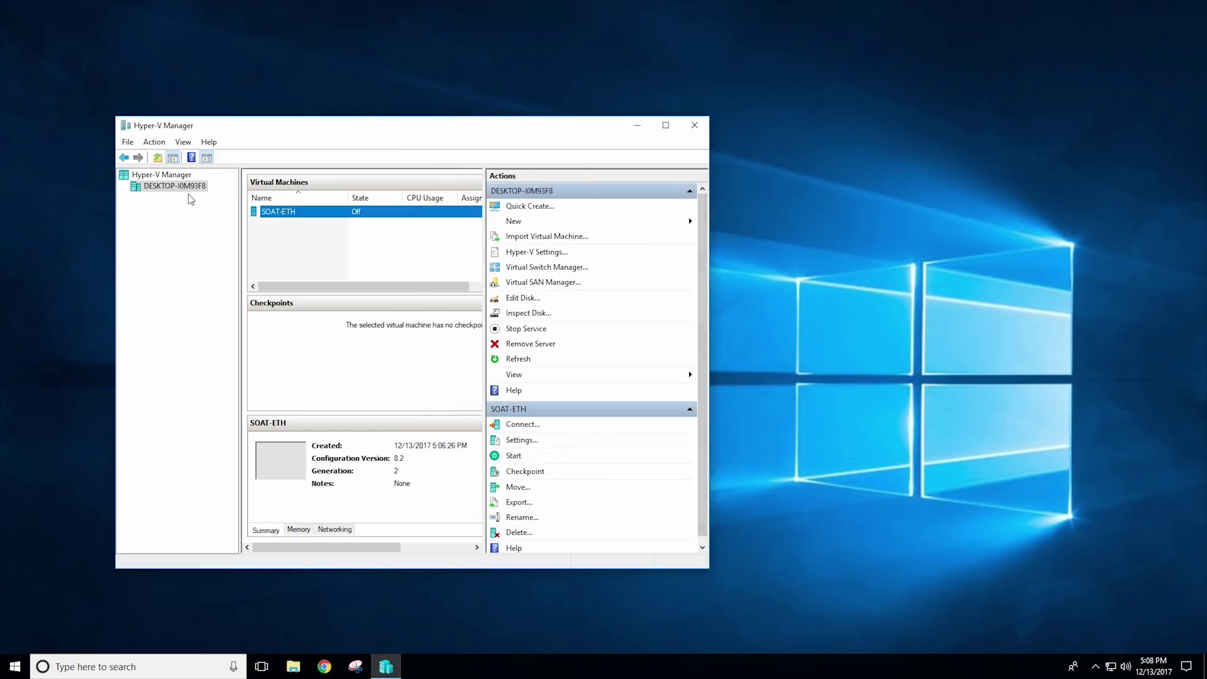
Connect to the SOAT-ETH virtual machine, start it and boot it from the Windows installation DVD
right_click(182, 186)
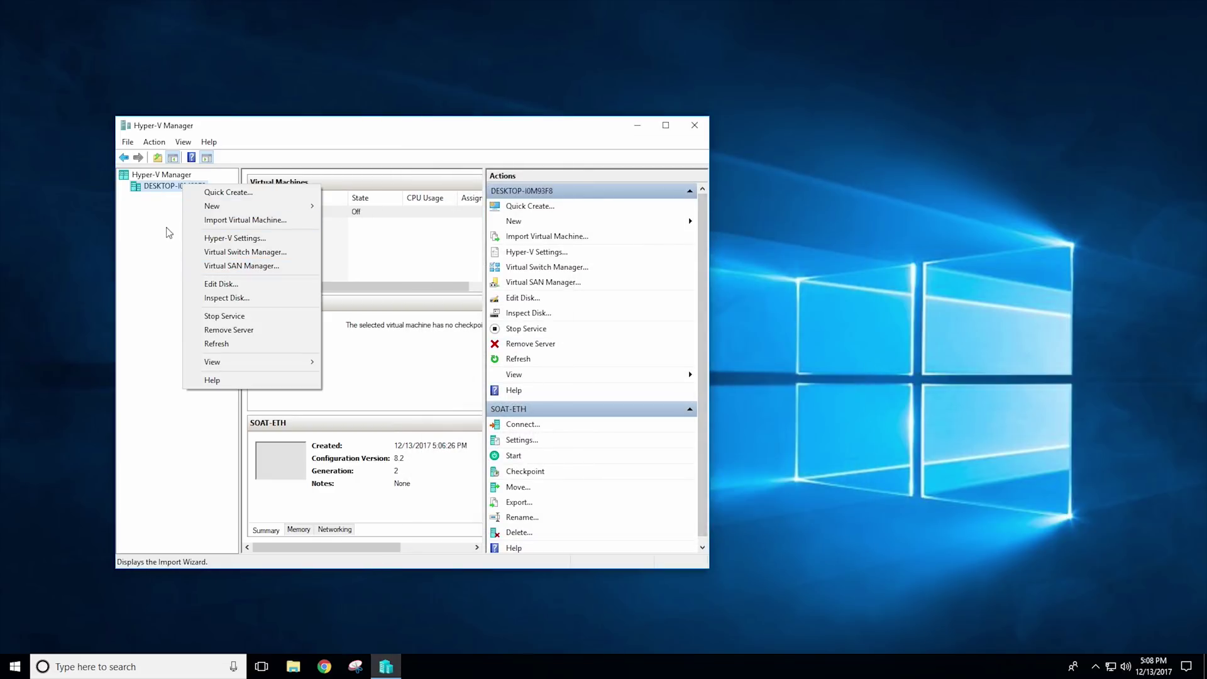
left_click(260, 217)
right_click(277, 212)
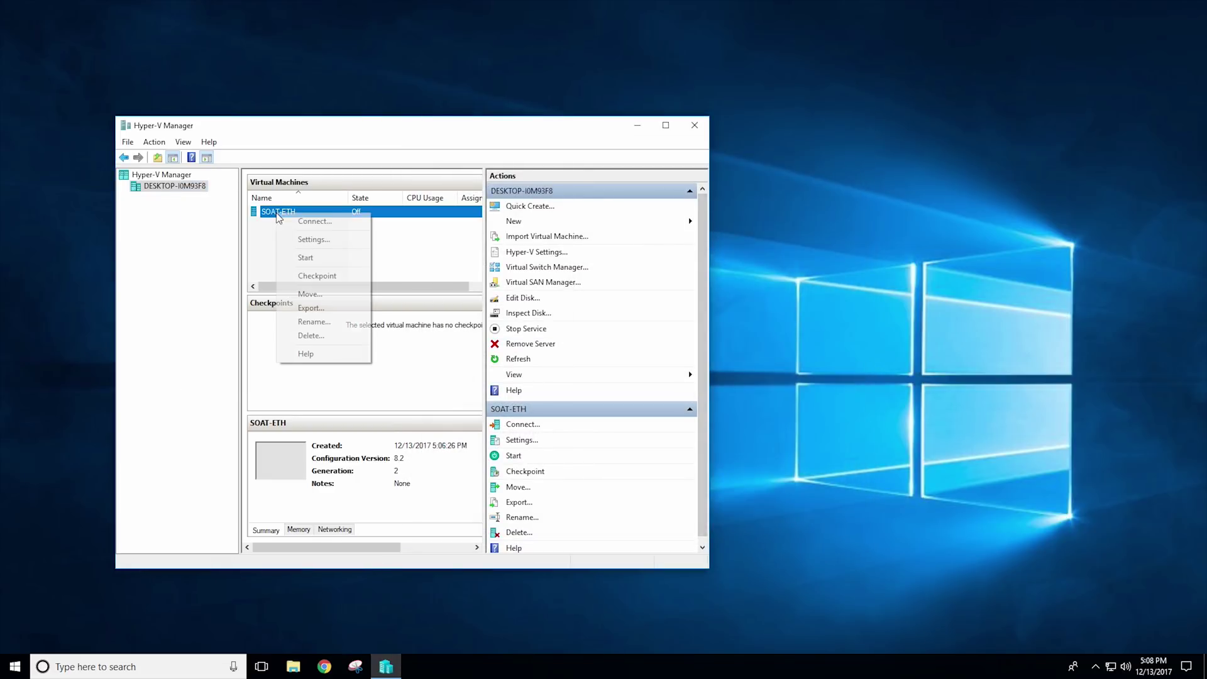
left_click(319, 222)
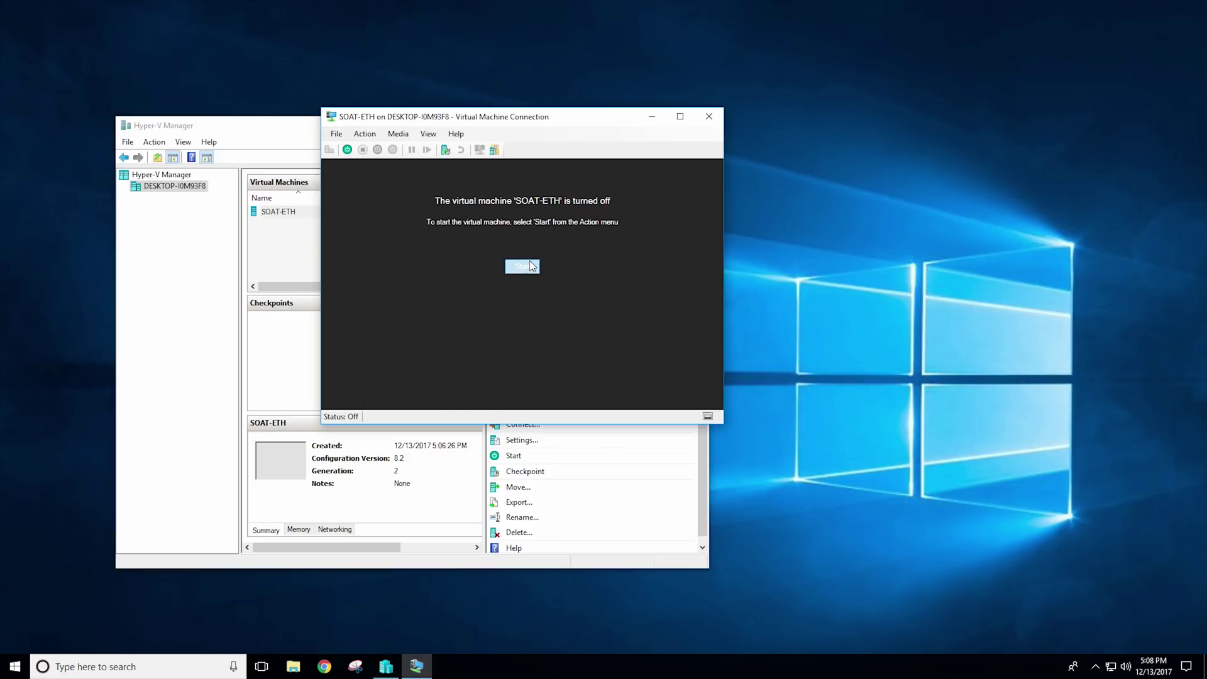
left_click(523, 264)
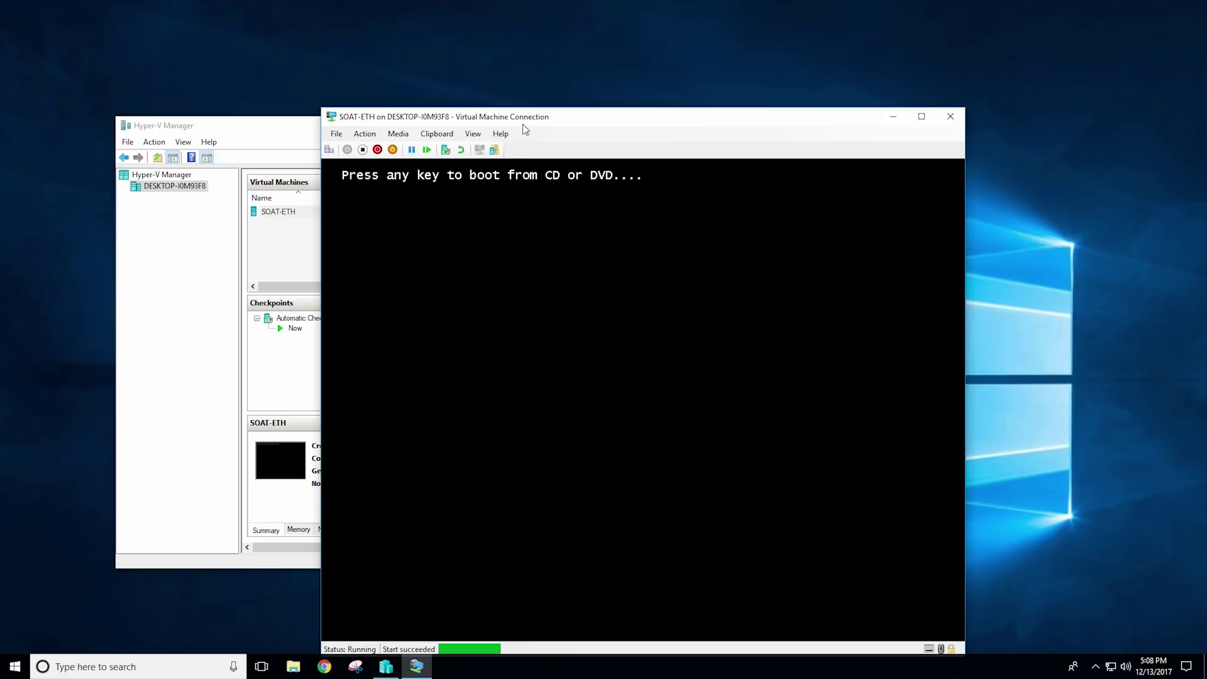
key("Return")
Keep English (United States) and the US keyboard in Windows Setup and start the installation
left_click_drag(539, 117, 486, 83)
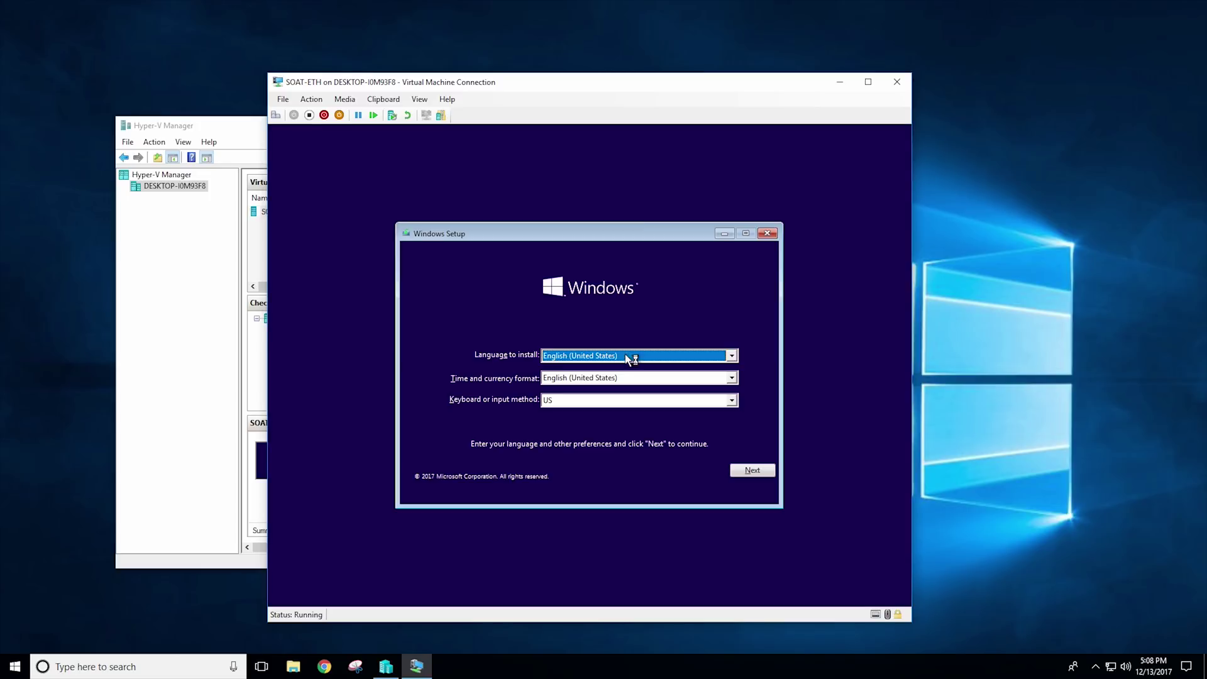
left_click(752, 472)
left_click(604, 372)
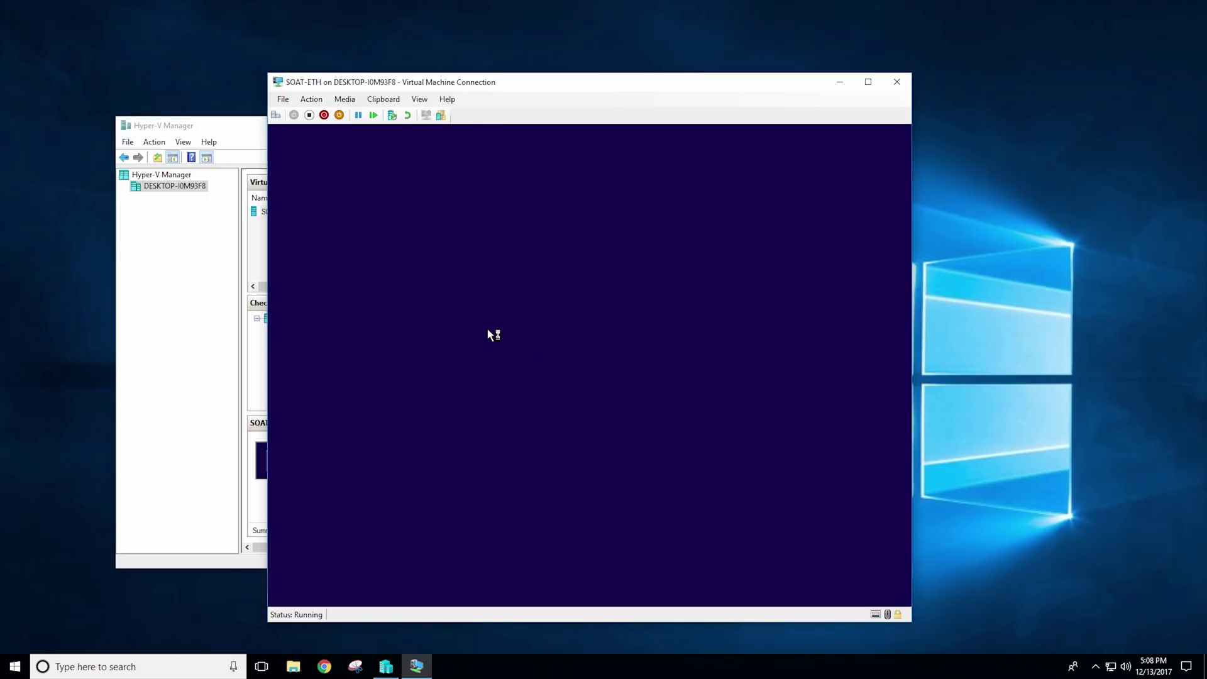